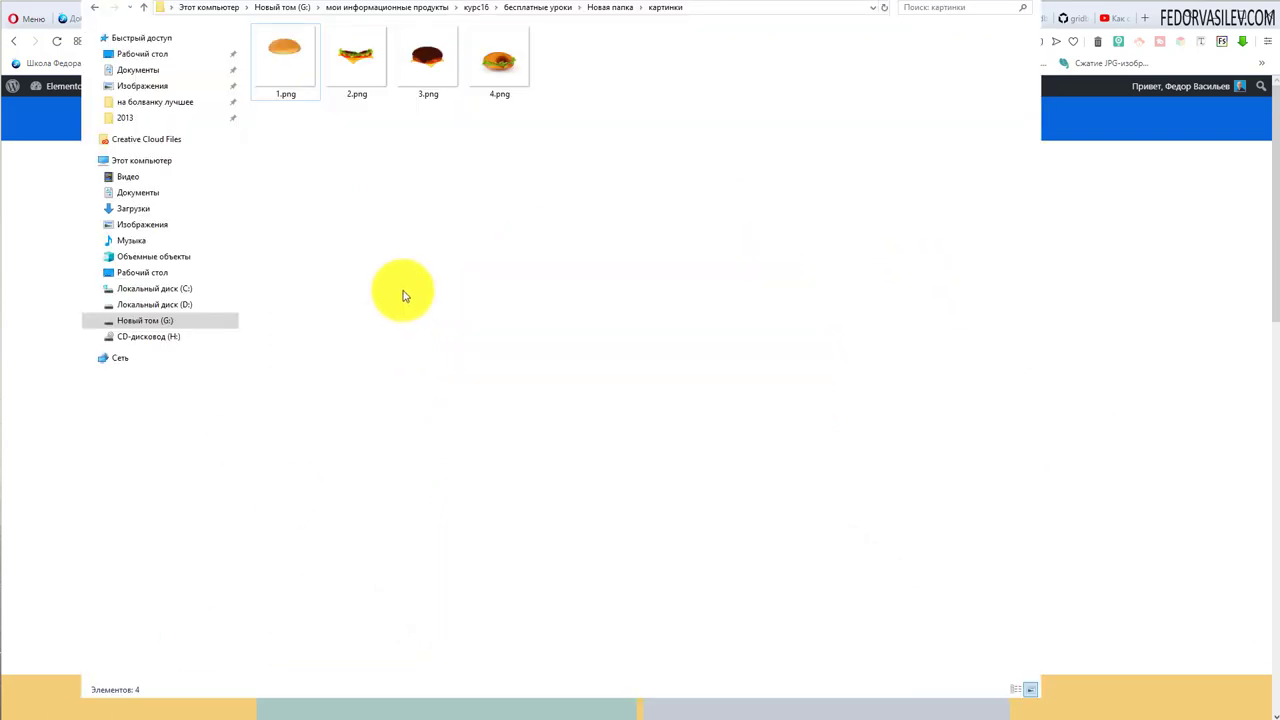
# Look through the burger layer images 1.png to 4.png in the картинки folder.
pyautogui.click(409, 271)
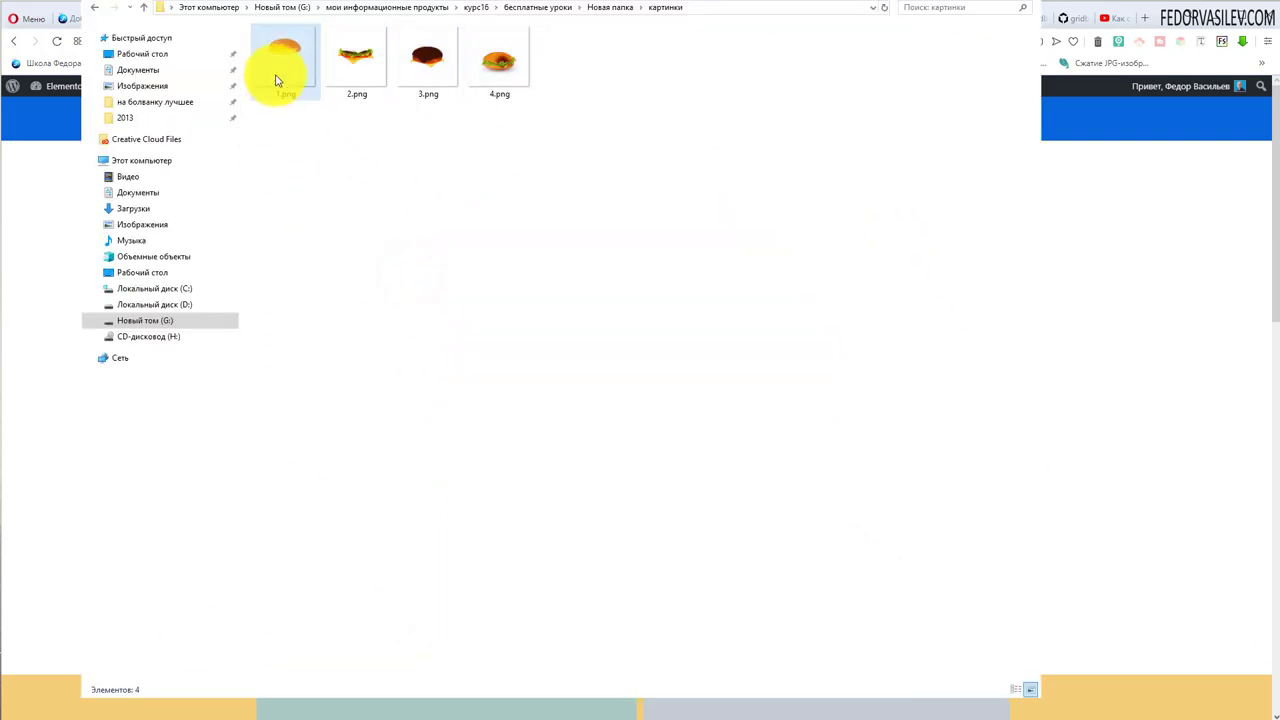
pyautogui.click(384, 68)
pyautogui.click(440, 62)
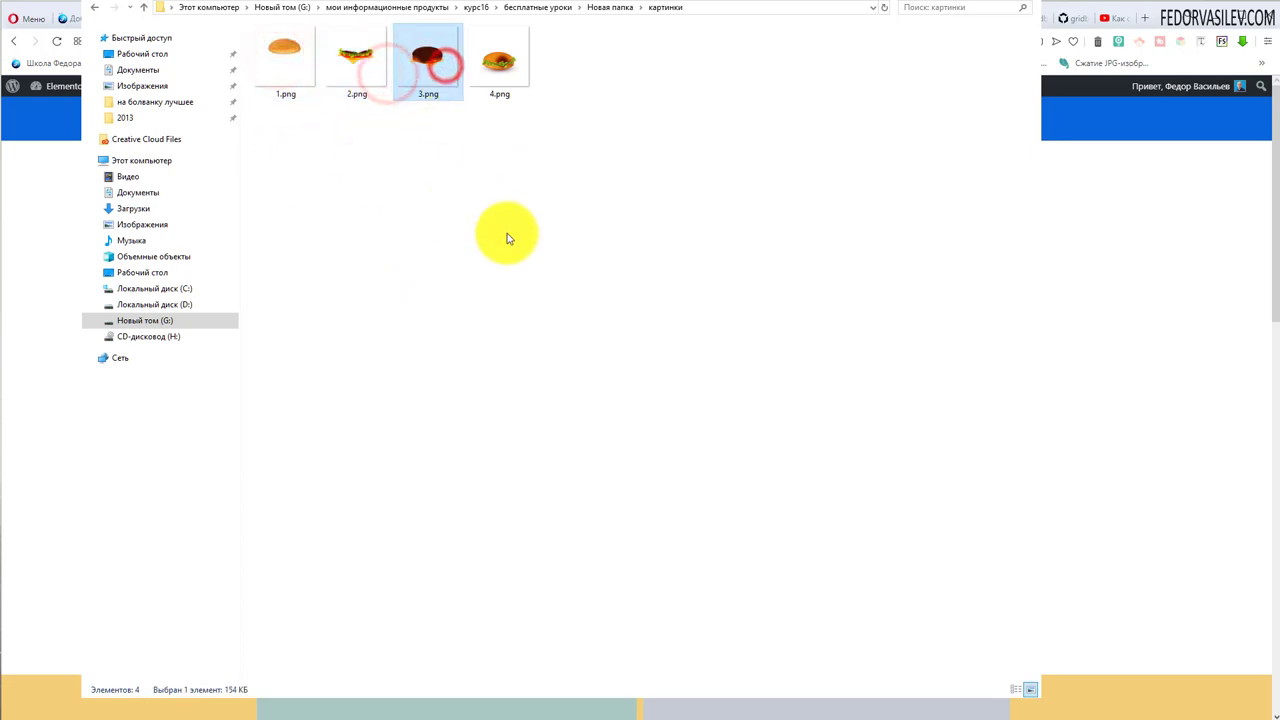
pyautogui.click(474, 78)
pyautogui.click(443, 209)
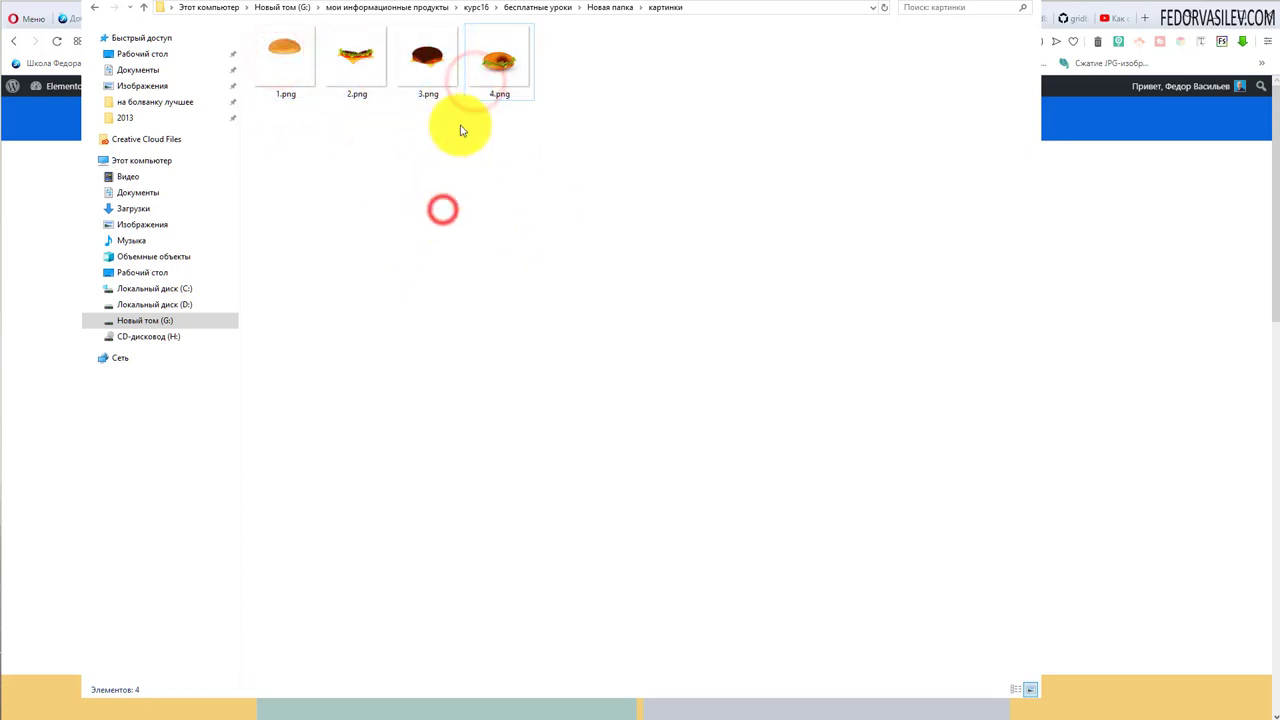
pyautogui.click(500, 78)
pyautogui.click(345, 68)
pyautogui.click(300, 63)
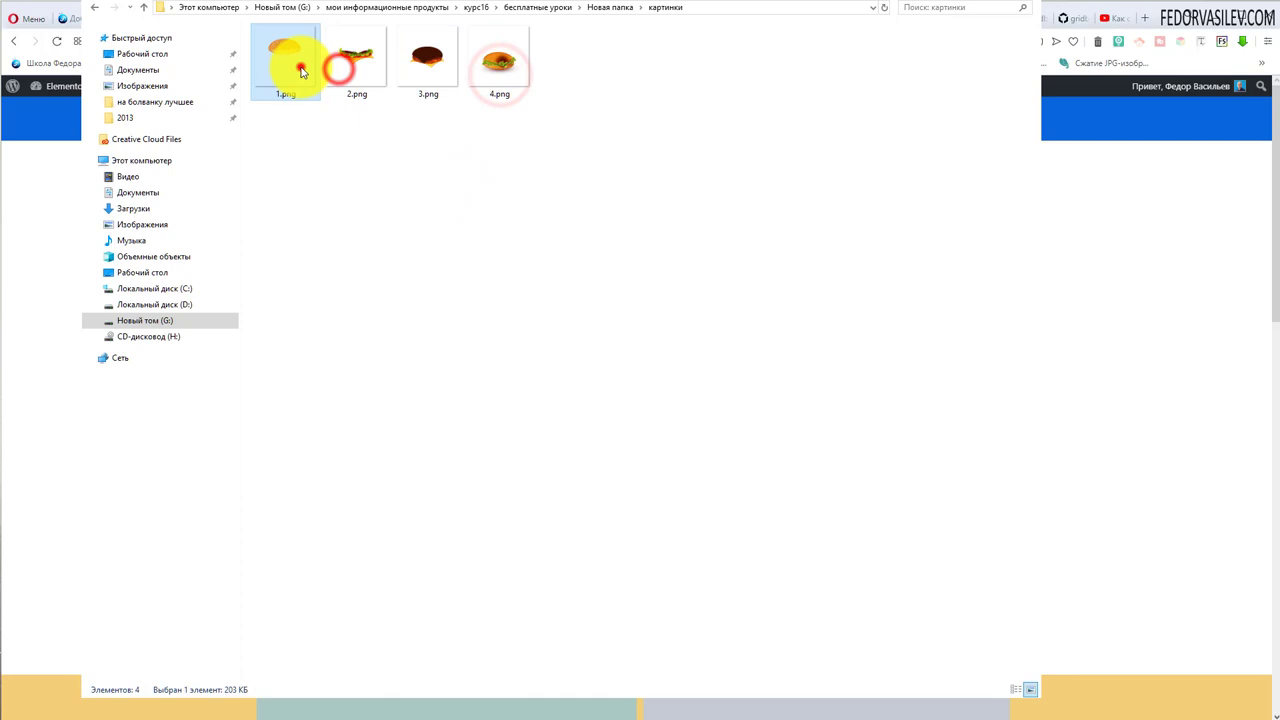
pyautogui.click(306, 152)
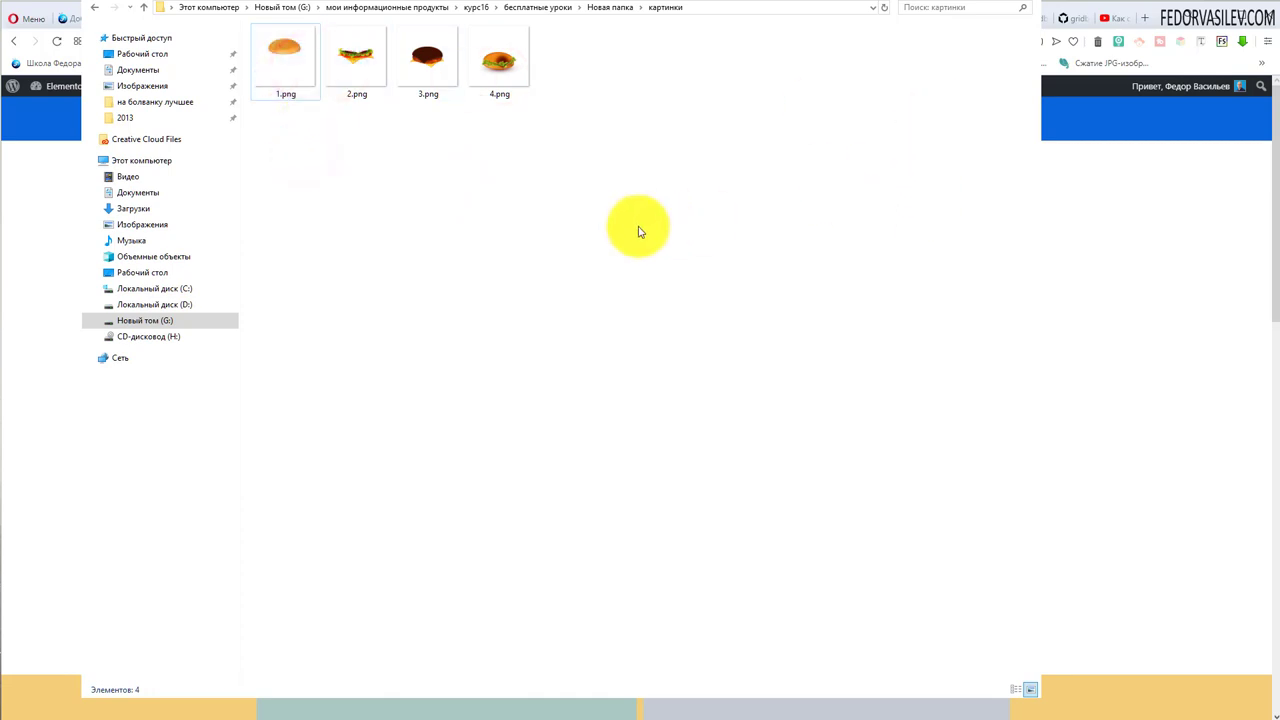
pyautogui.click(617, 171)
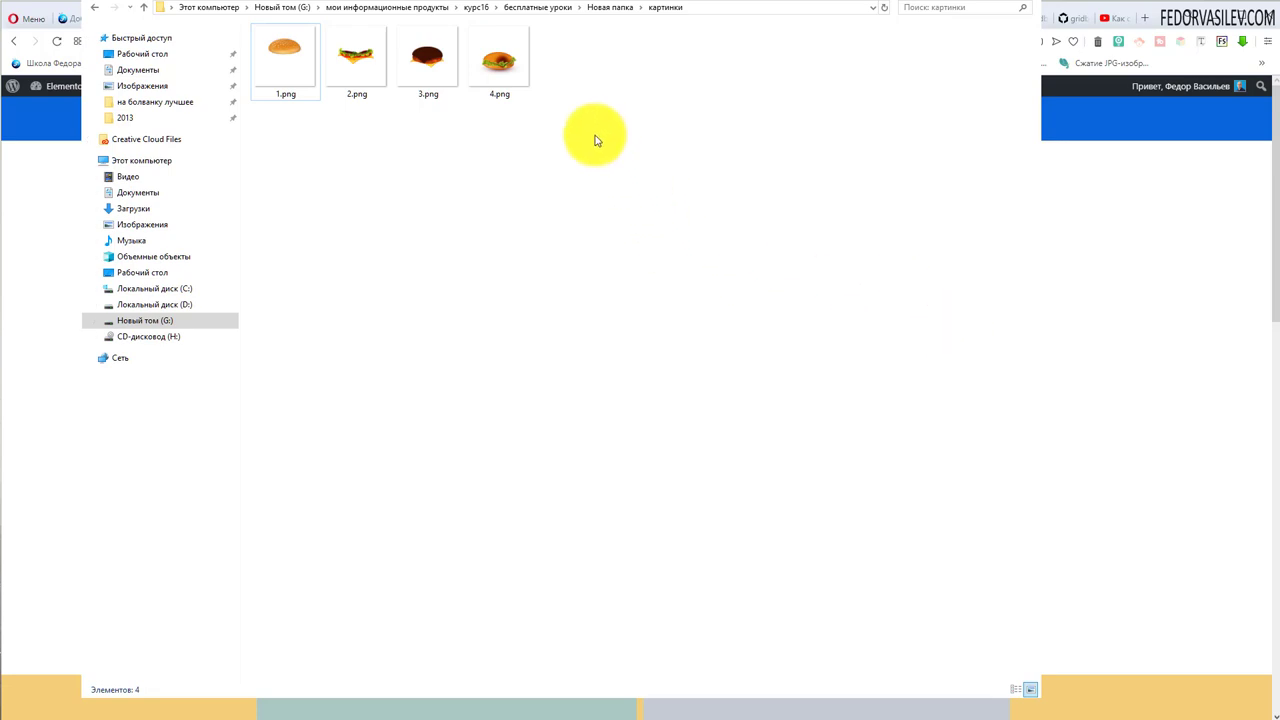
pyautogui.click(488, 57)
pyautogui.click(397, 84)
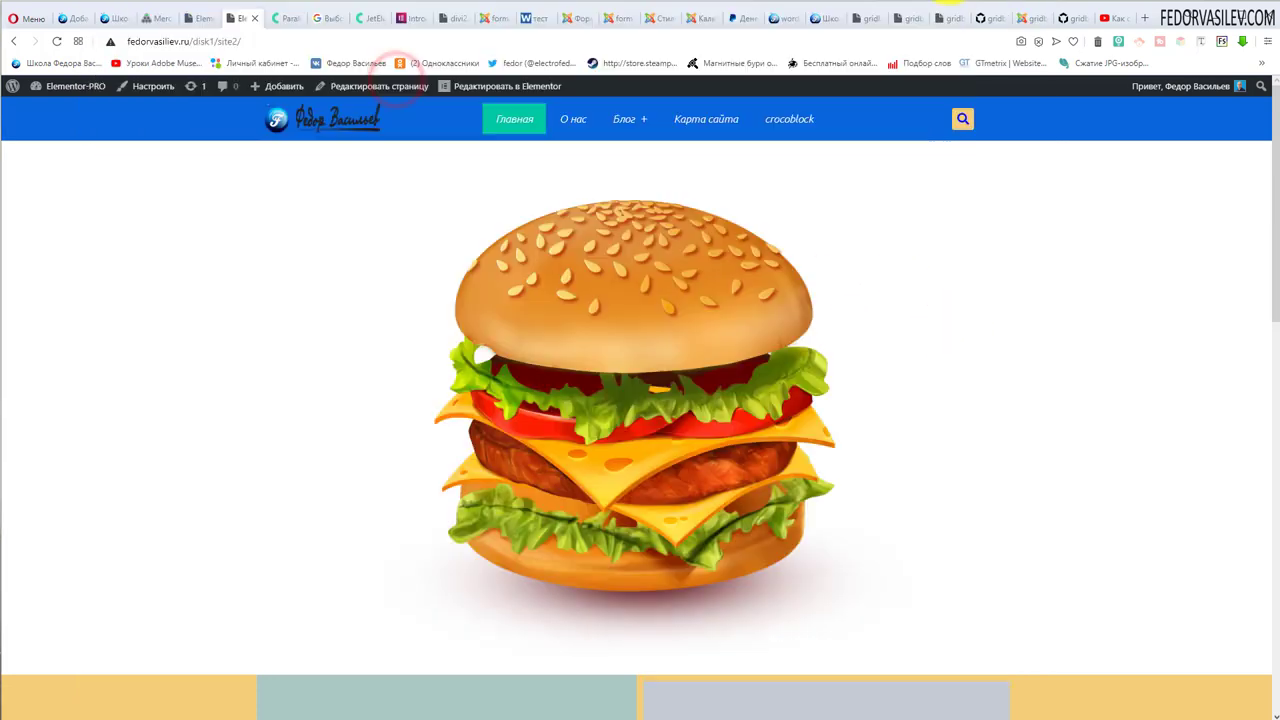
pyautogui.click(1045, 9)
# Switch to the page's Elementor editor and examine the Jet Section Parallax items of the burger section.
pyautogui.click(201, 18)
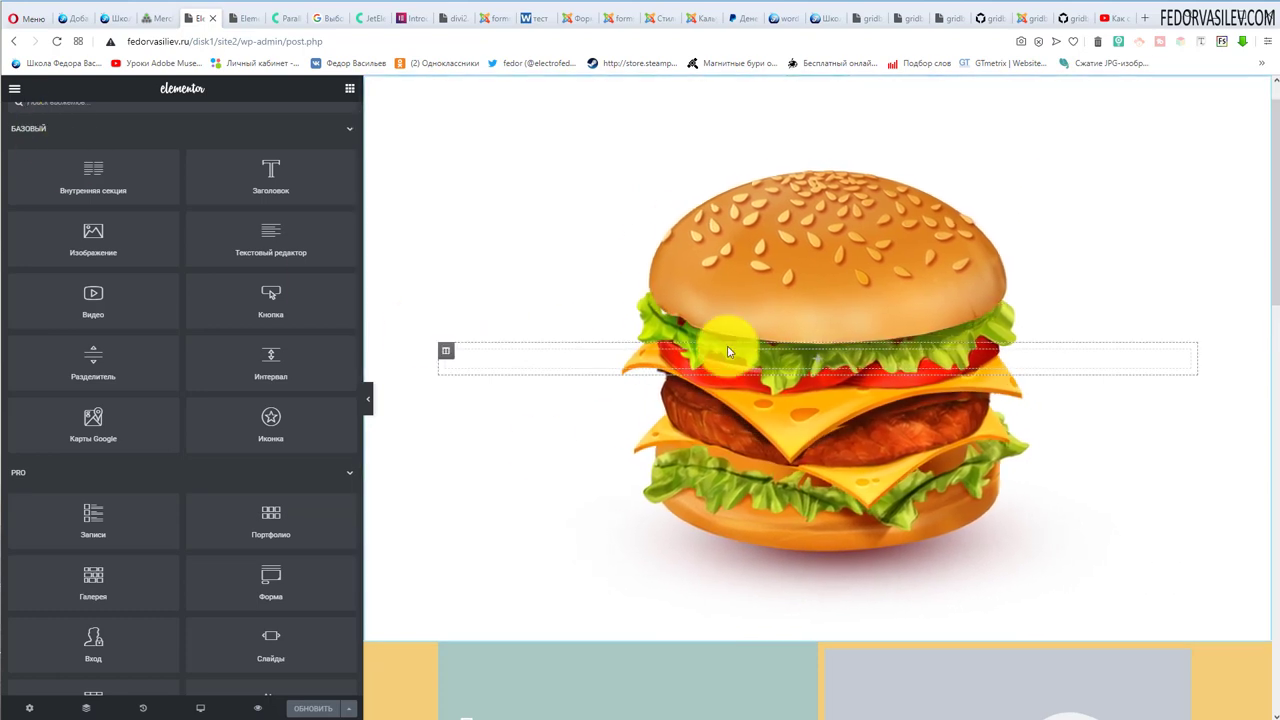
pyautogui.click(14, 89)
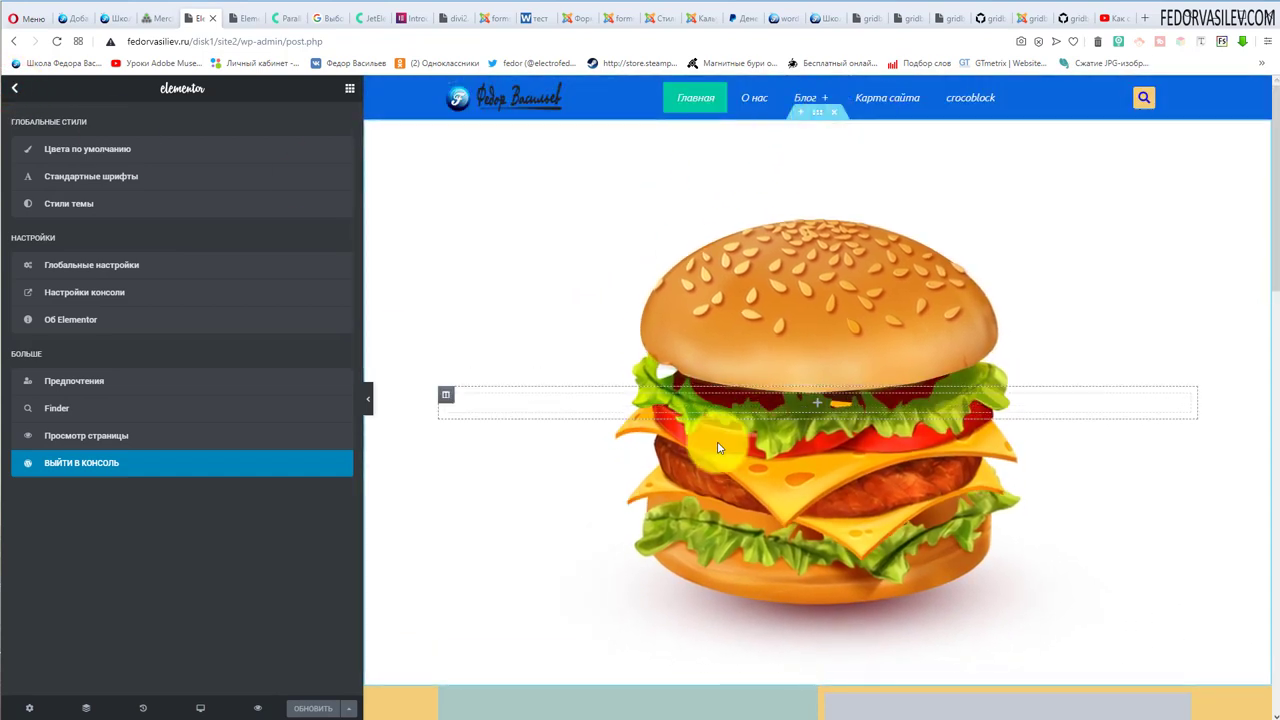
pyautogui.click(818, 114)
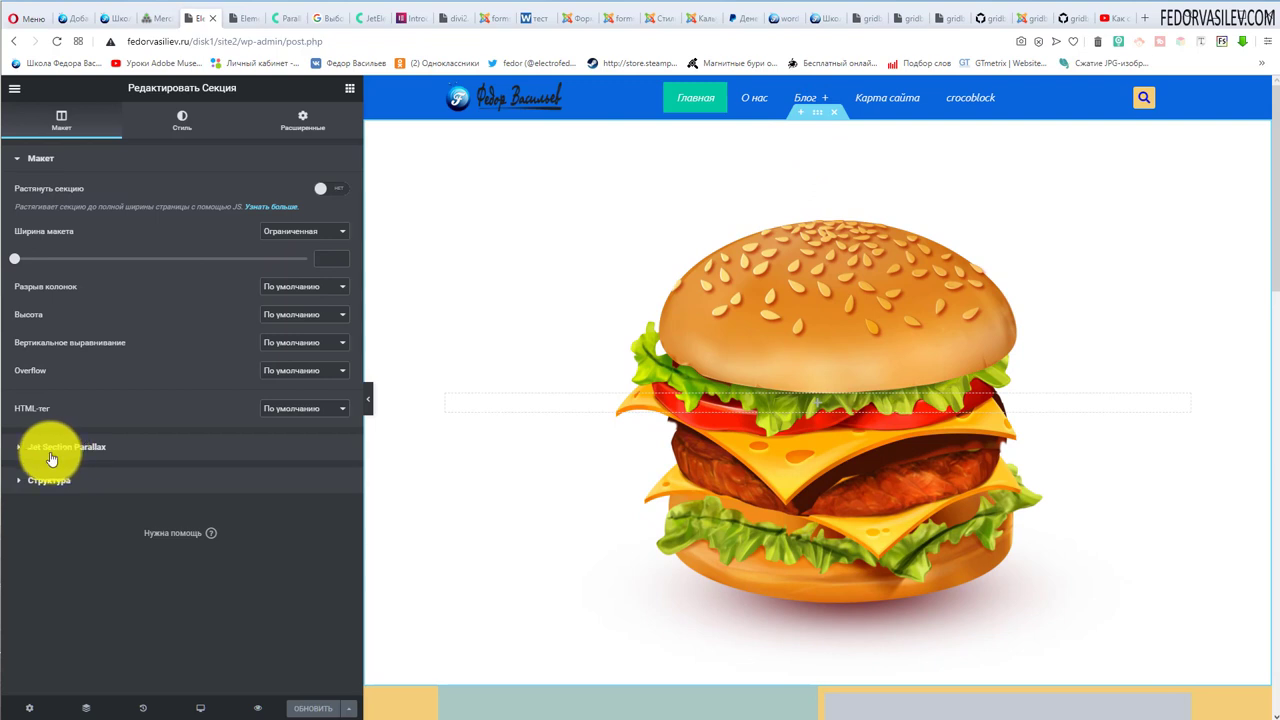
pyautogui.click(84, 448)
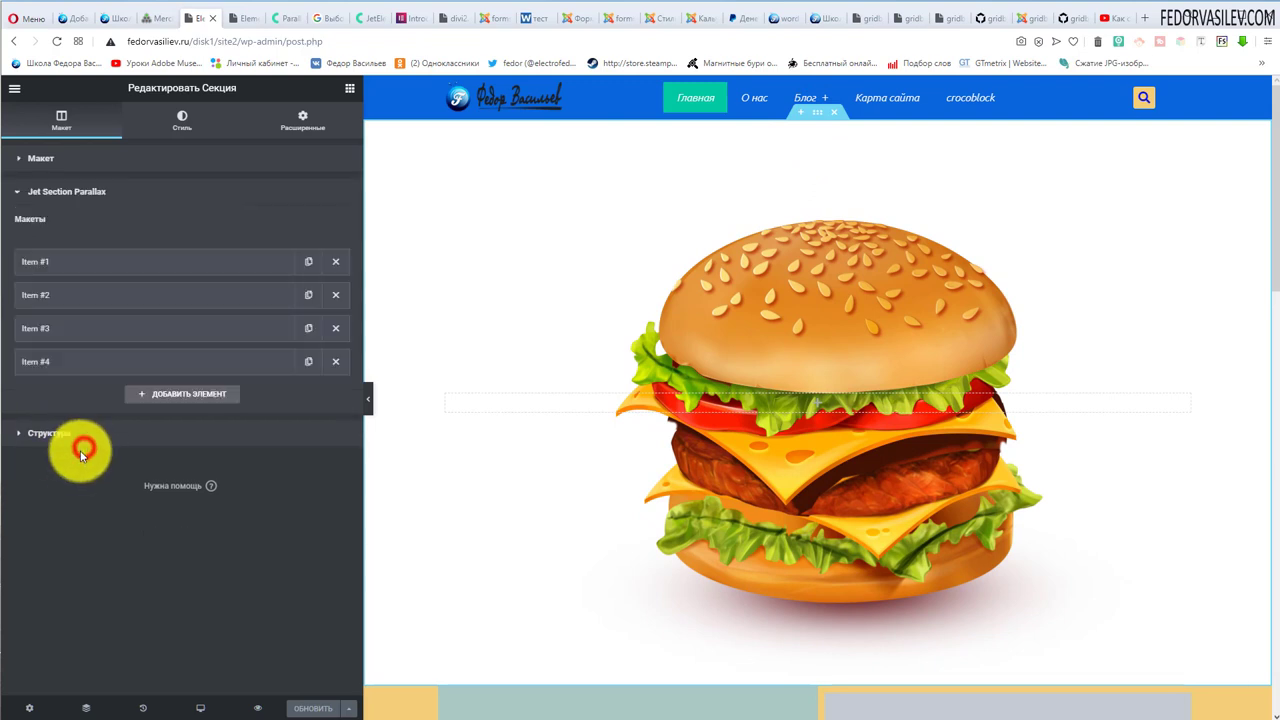
pyautogui.click(44, 190)
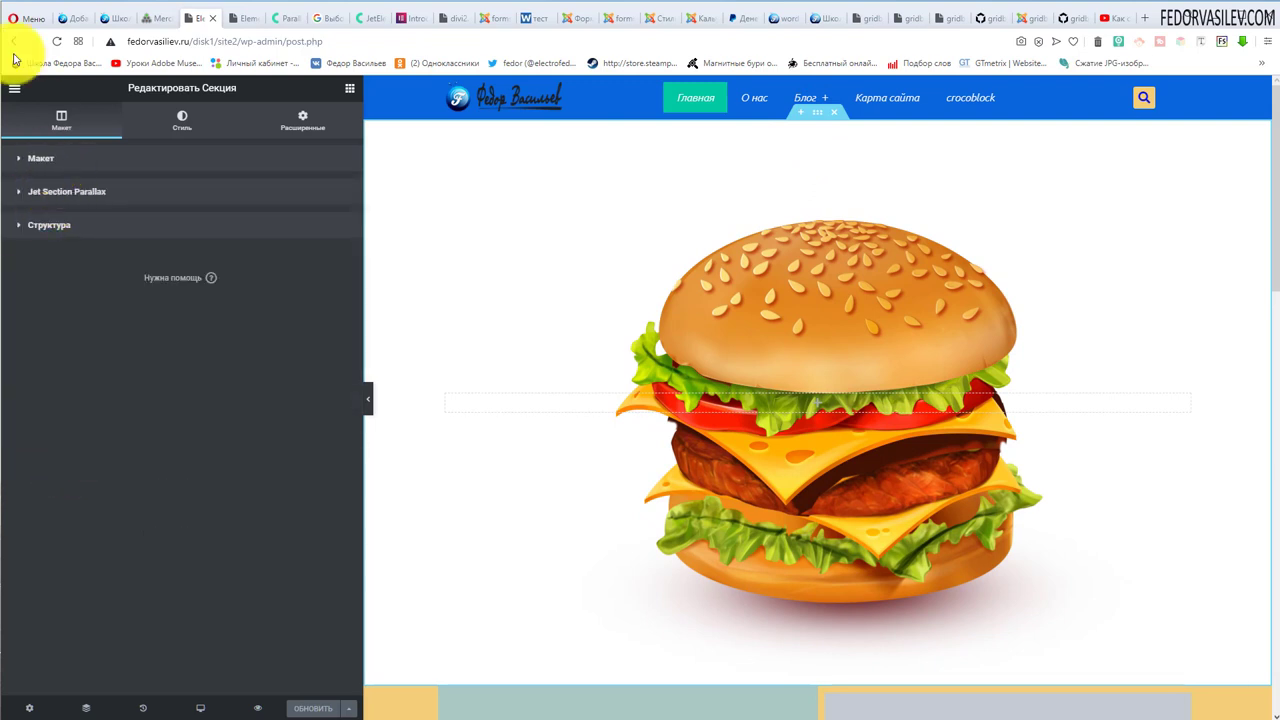
# Exit to the WordPress console and switch the Section Parallax Extension off and back on in the JetElements settings.
pyautogui.click(14, 92)
pyautogui.click(52, 462)
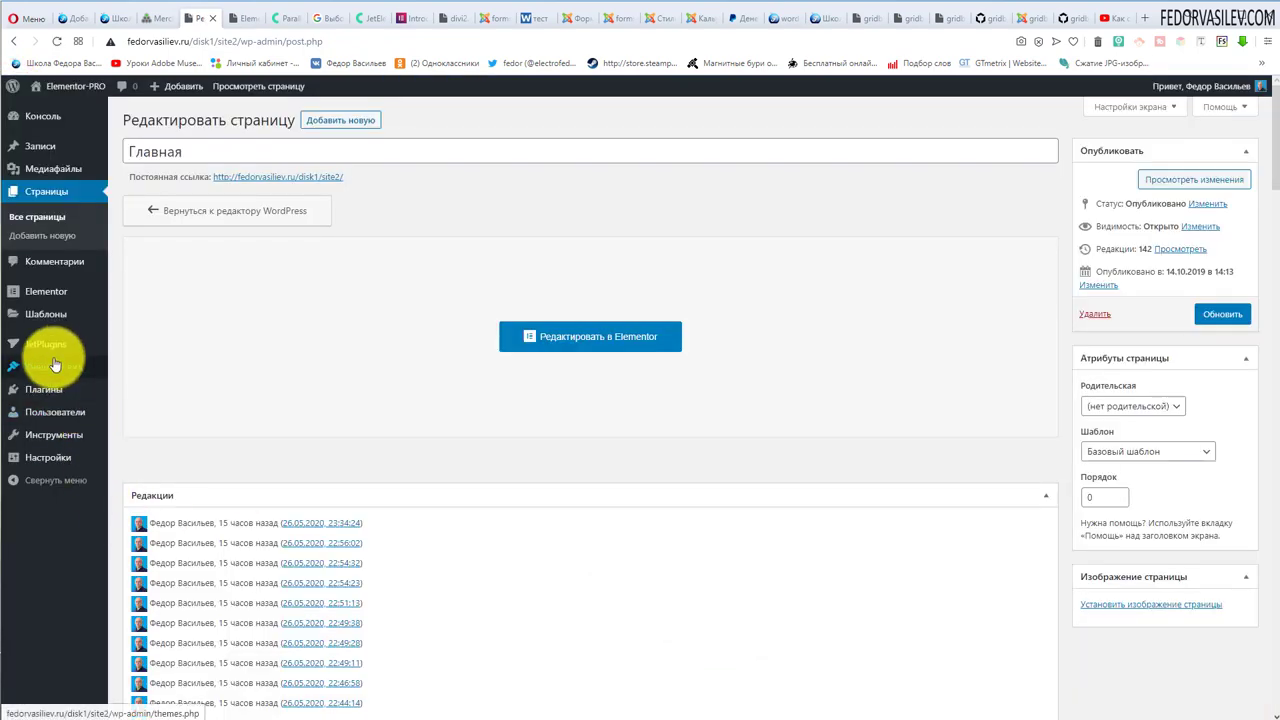
pyautogui.moveTo(38, 355)
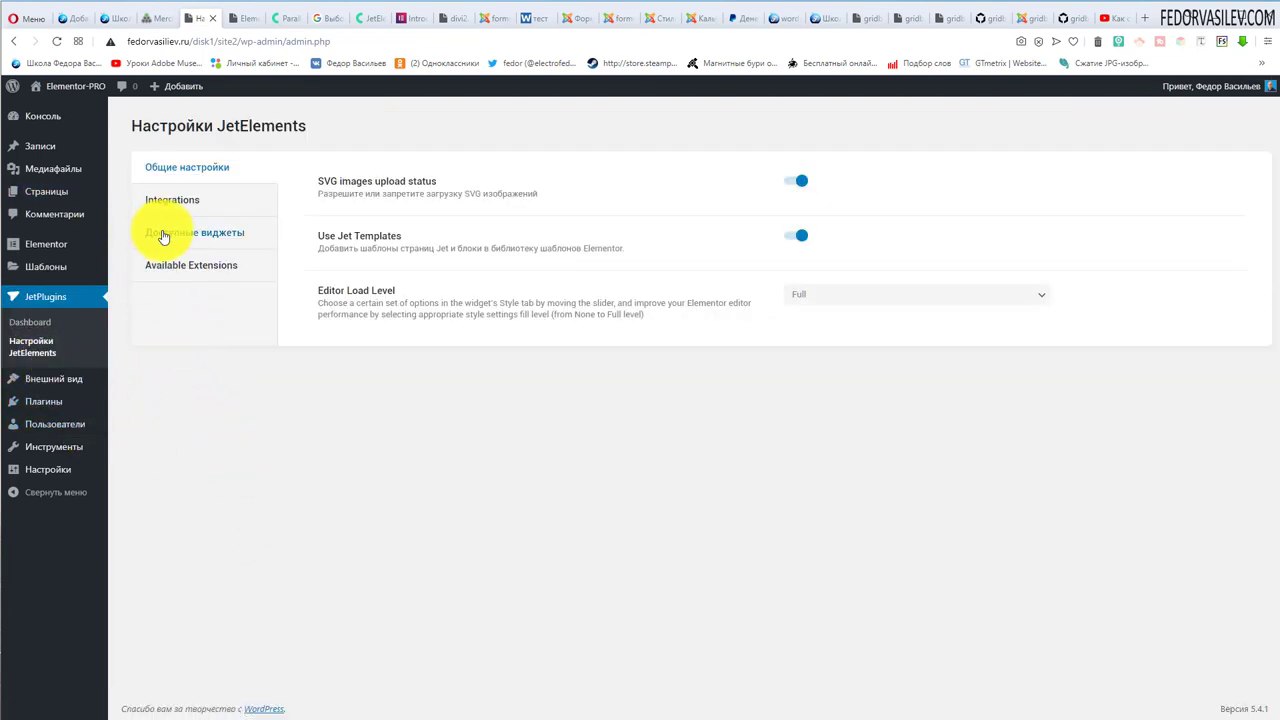
pyautogui.click(171, 268)
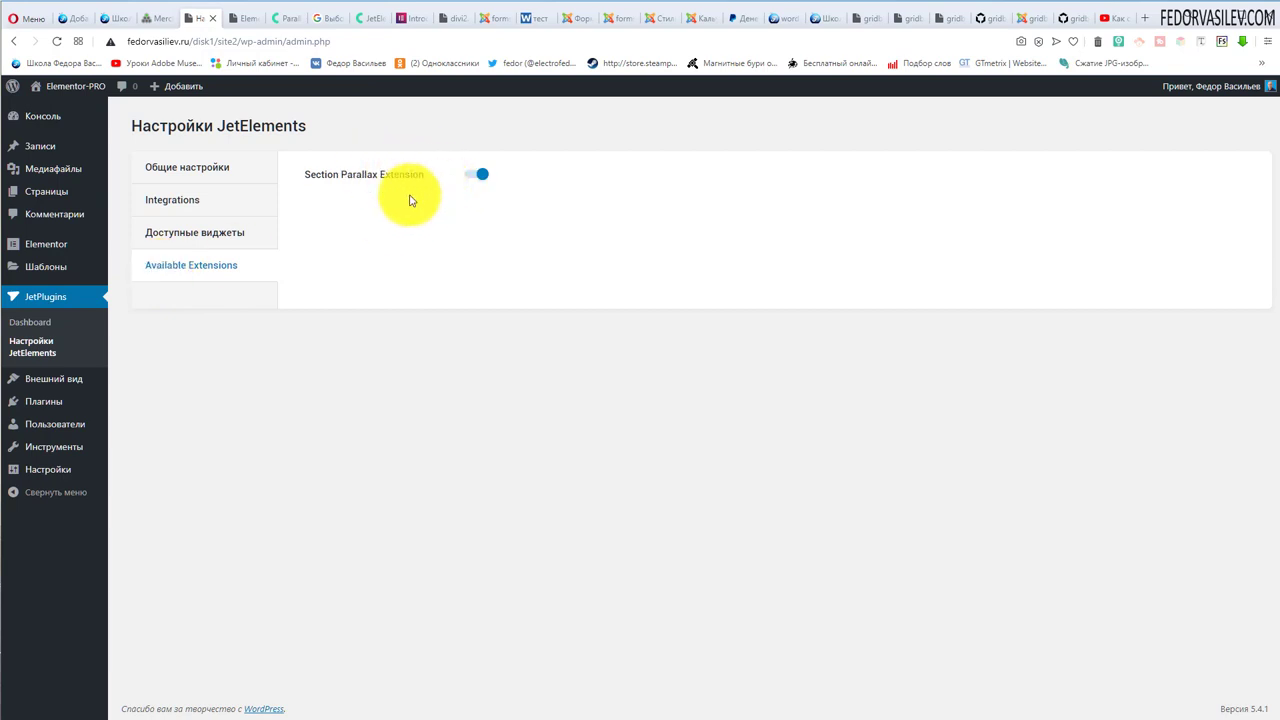
pyautogui.click(472, 174)
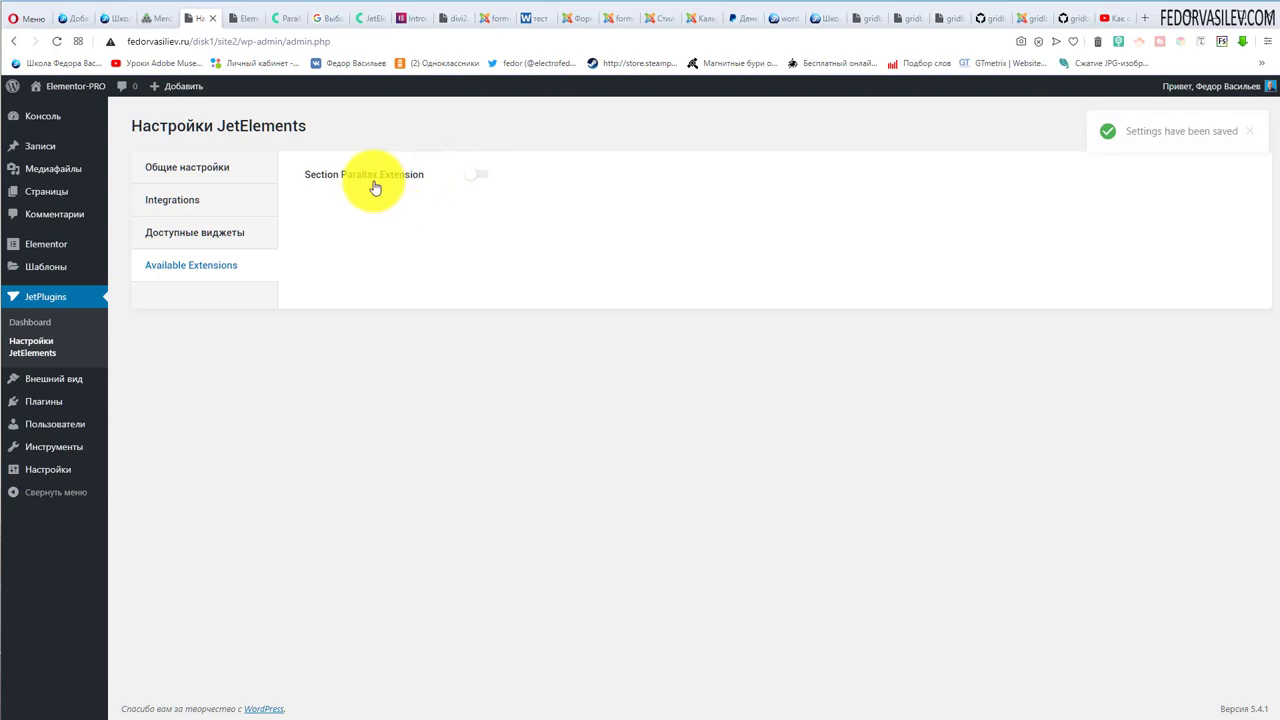
pyautogui.click(478, 176)
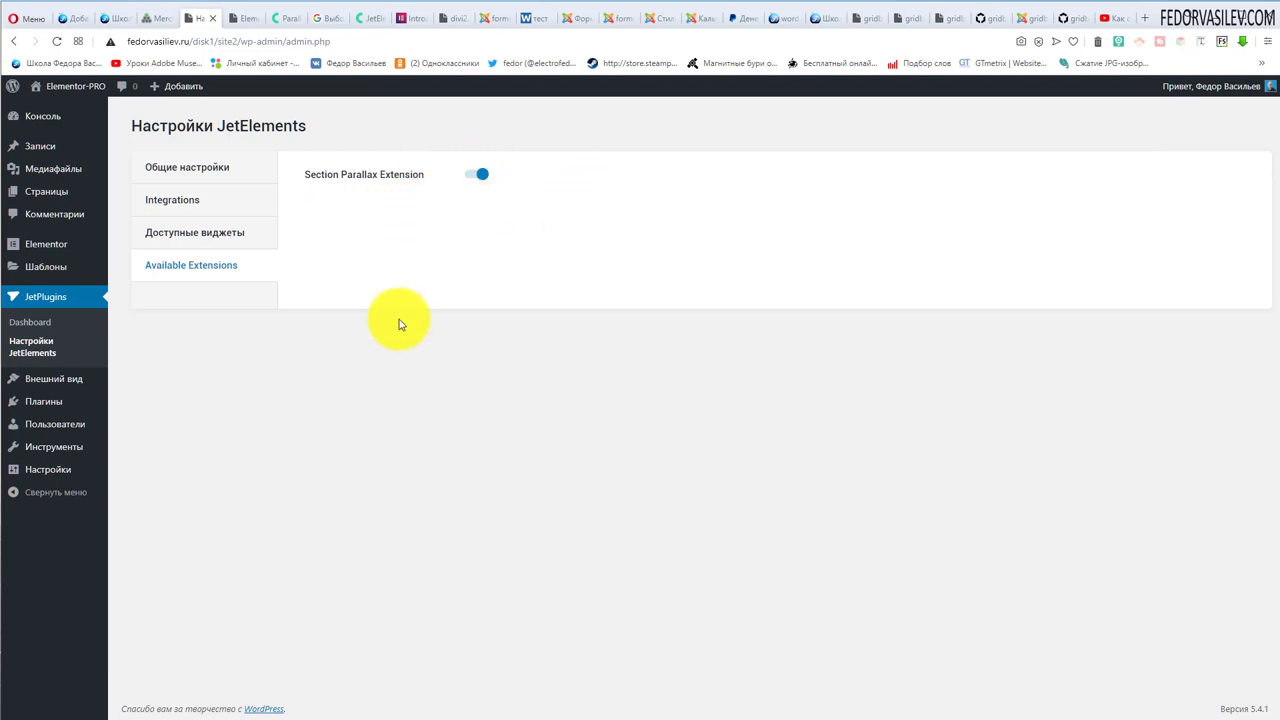
# Review the available widgets, integrations and general options in the JetElements settings.
pyautogui.click(216, 233)
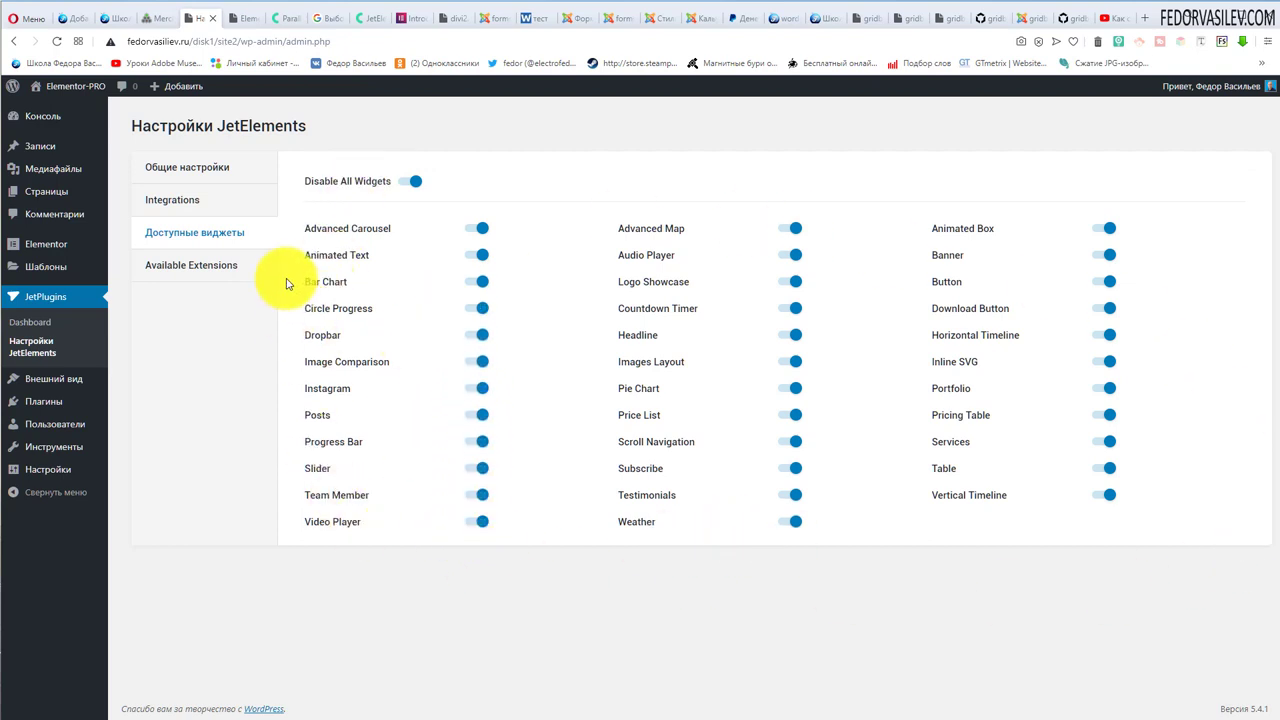
pyautogui.click(171, 196)
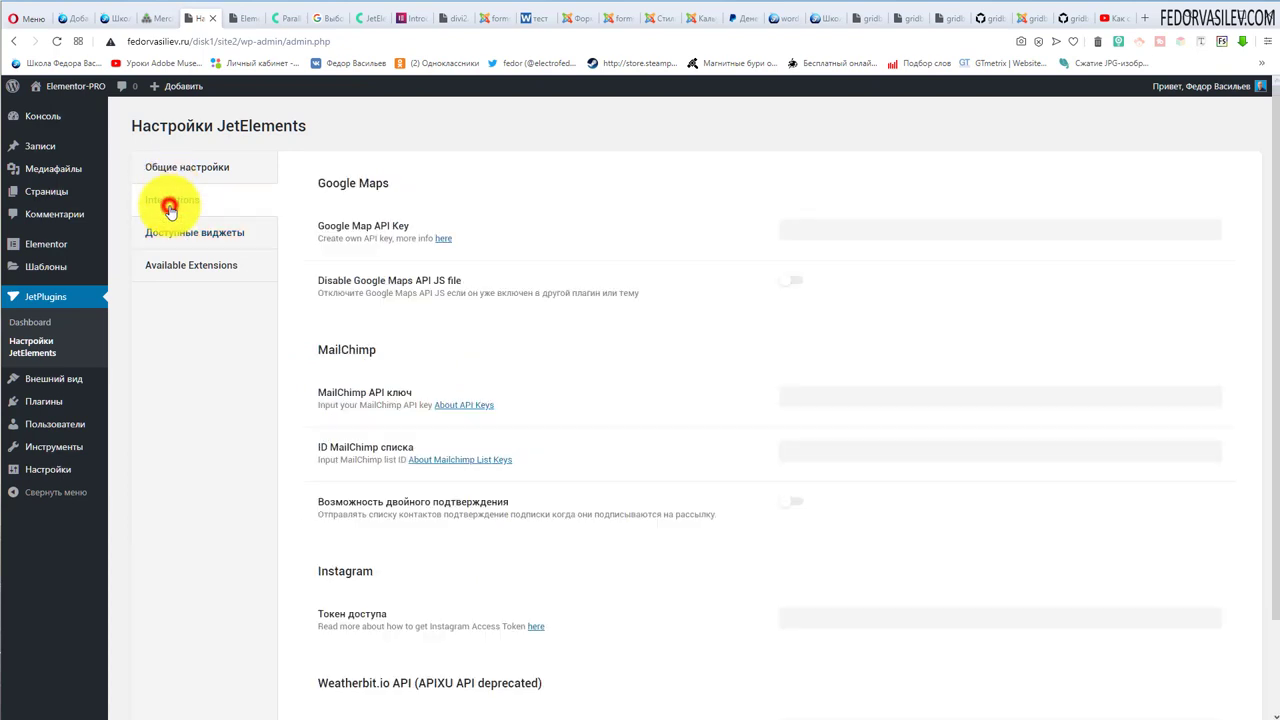
pyautogui.scroll(-2, 463, 337)
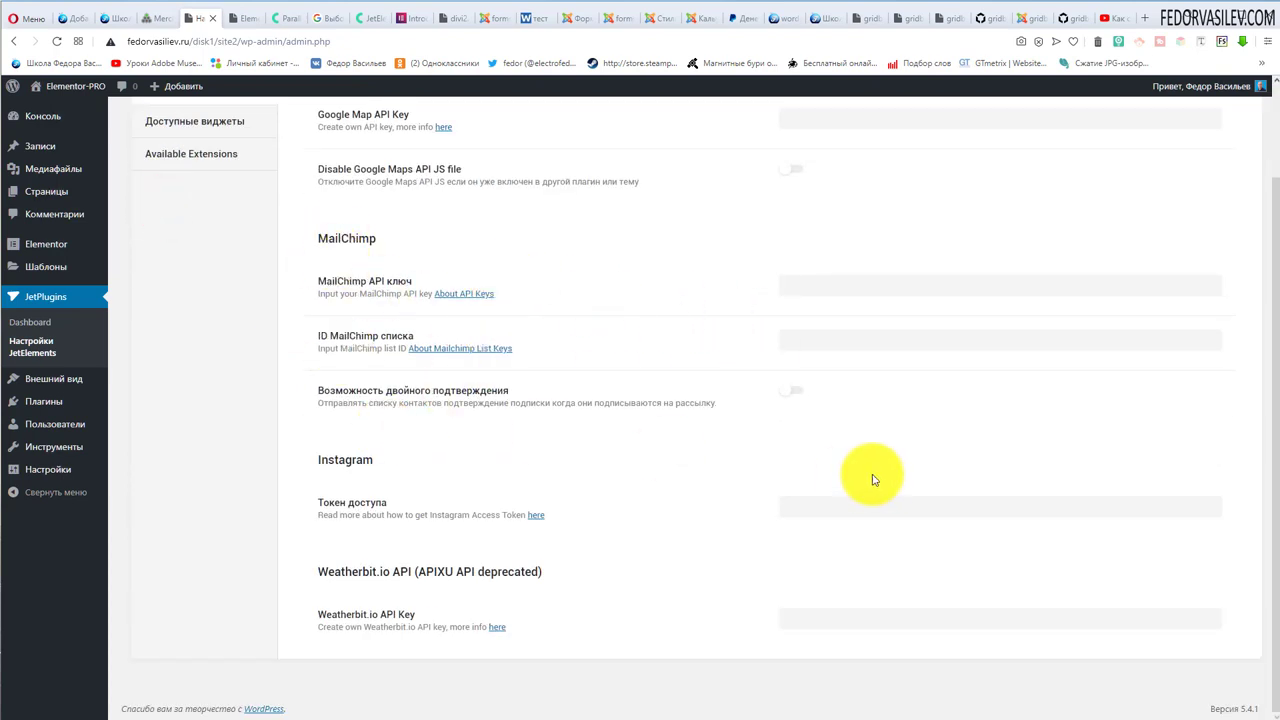
pyautogui.scroll(2, 463, 523)
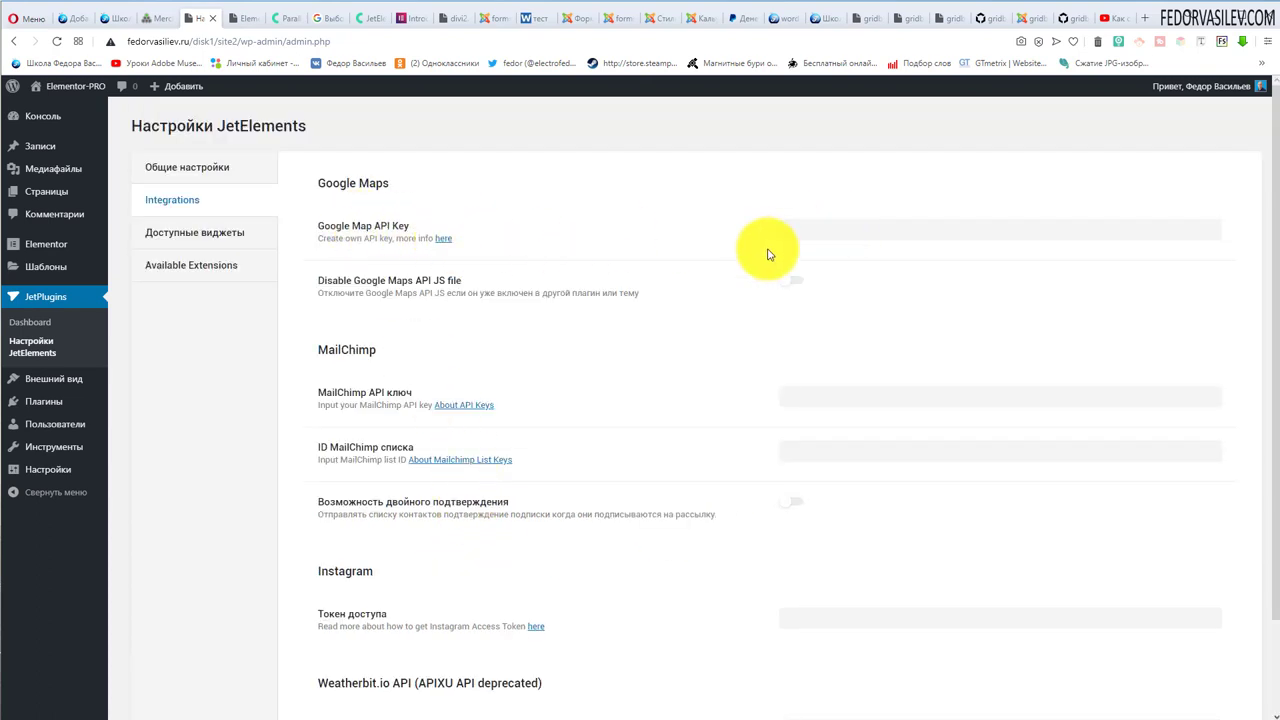
pyautogui.scroll(-2, 728, 314)
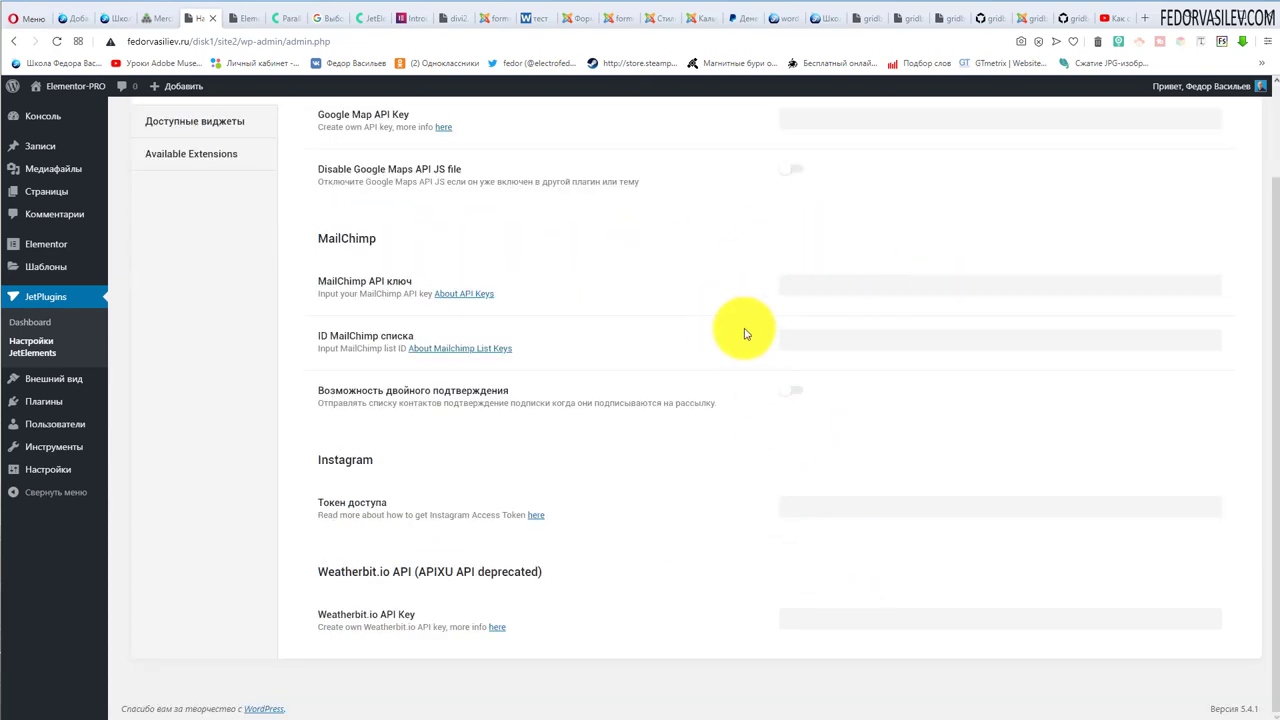
pyautogui.scroll(2, 735, 331)
pyautogui.click(170, 170)
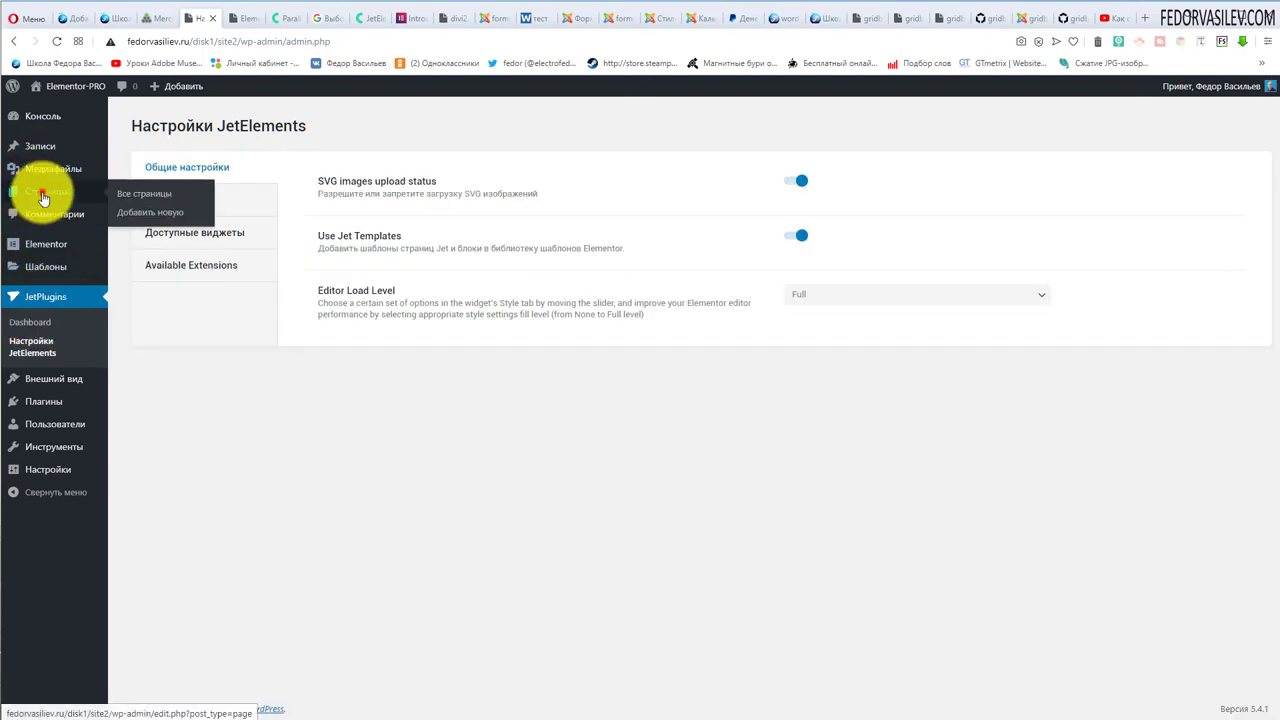
# Open the Главная page from the page list for editing in Elementor.
pyautogui.click(43, 191)
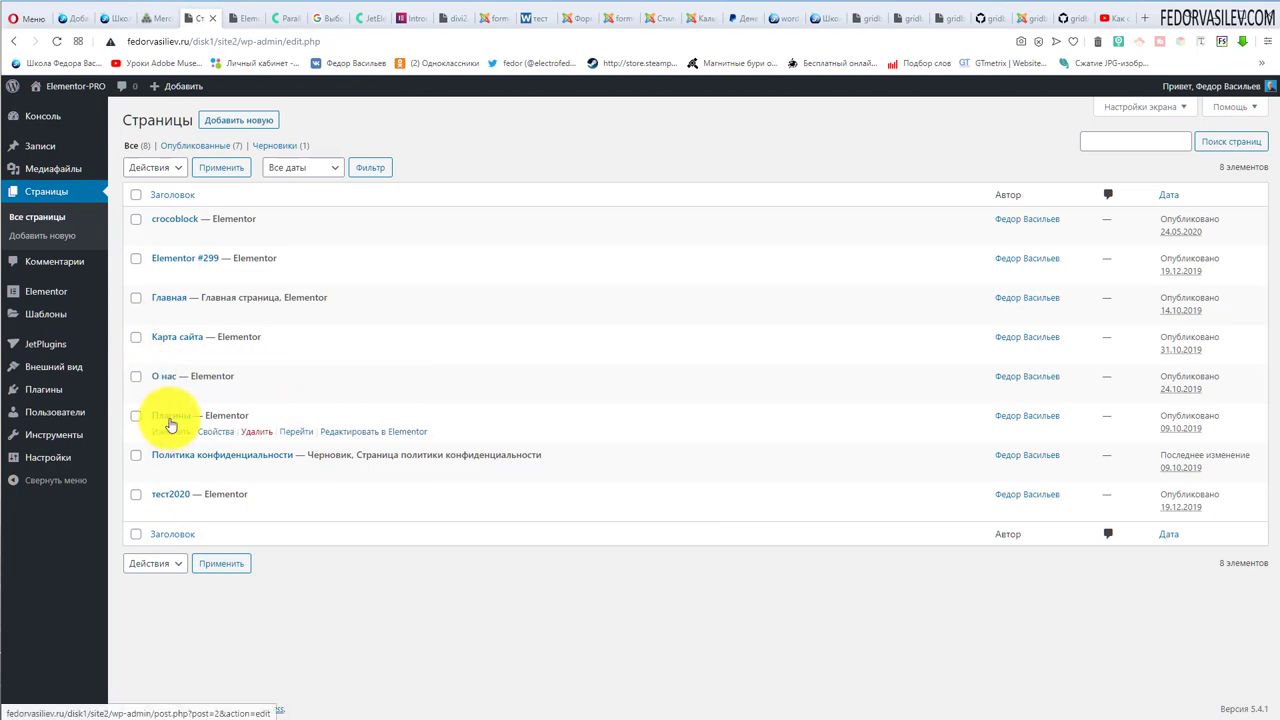
pyautogui.click(344, 313)
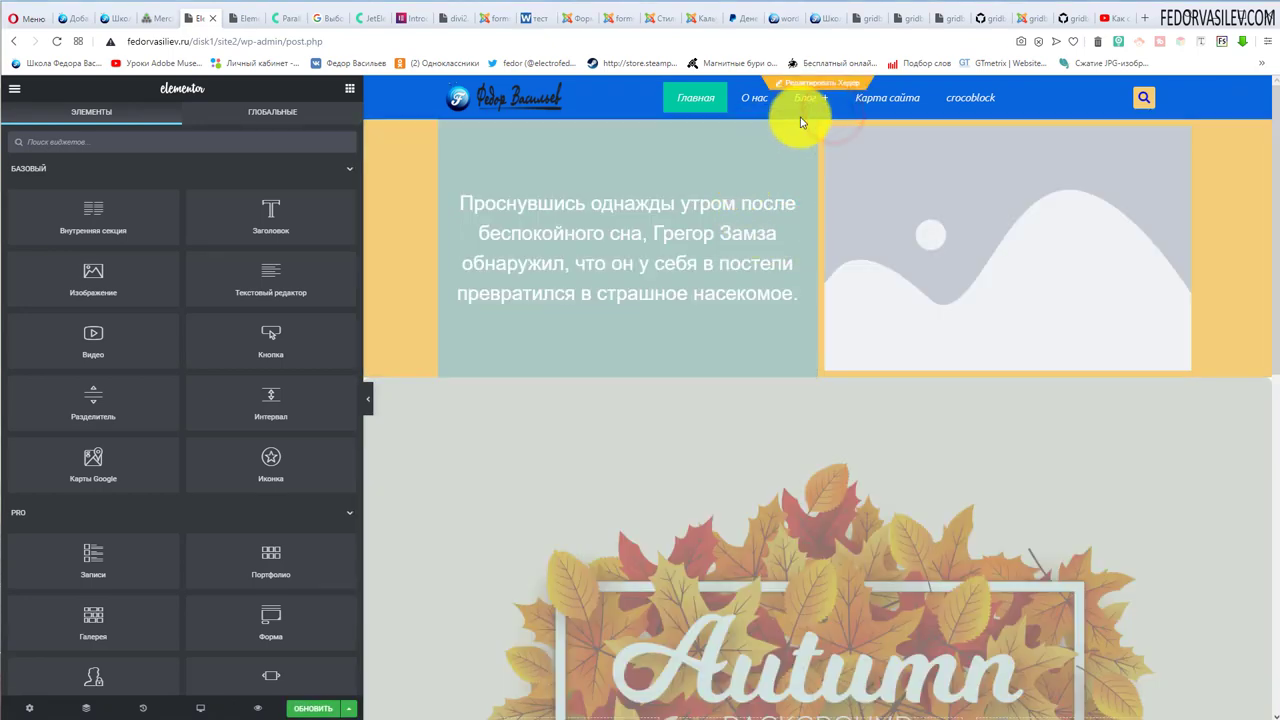
# Add a one-column section at the end of the page and move it to the top, directly below the header.
pyautogui.scroll(-6, 686, 391)
pyautogui.scroll(-2, 686, 391)
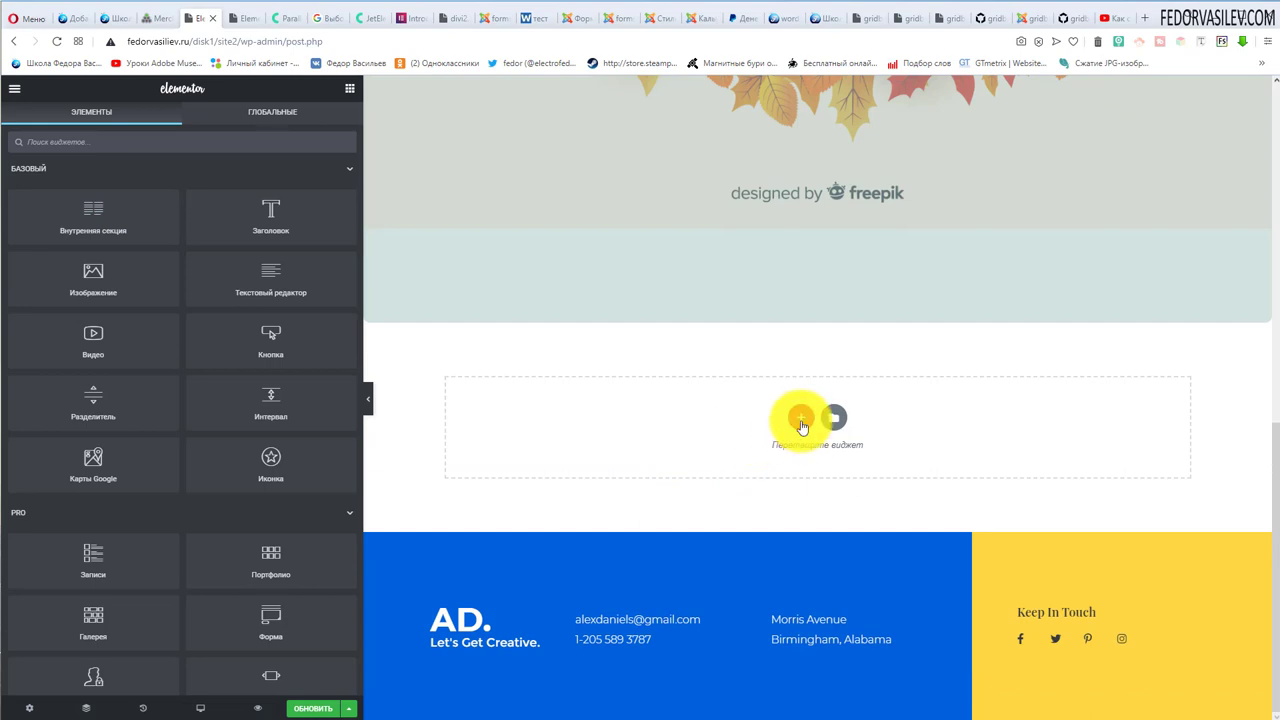
pyautogui.click(802, 420)
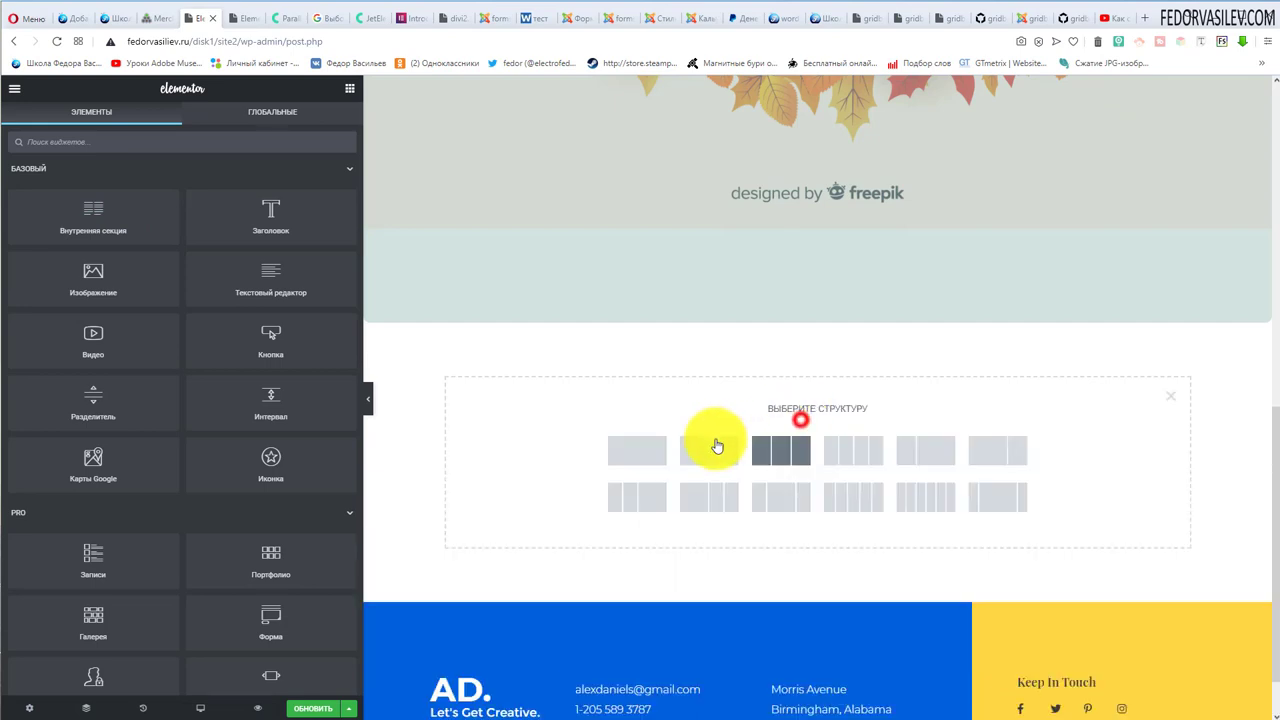
pyautogui.click(648, 450)
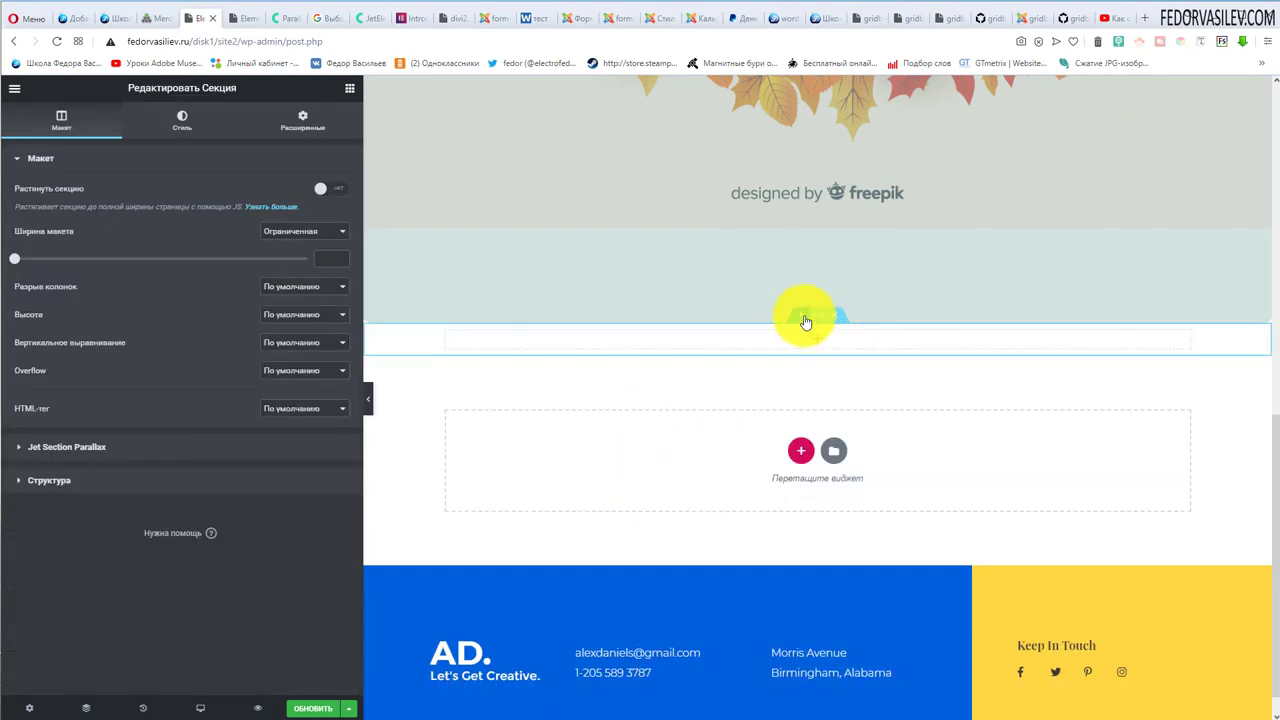
pyautogui.moveTo(825, 325); pyautogui.dragTo(800, 124)
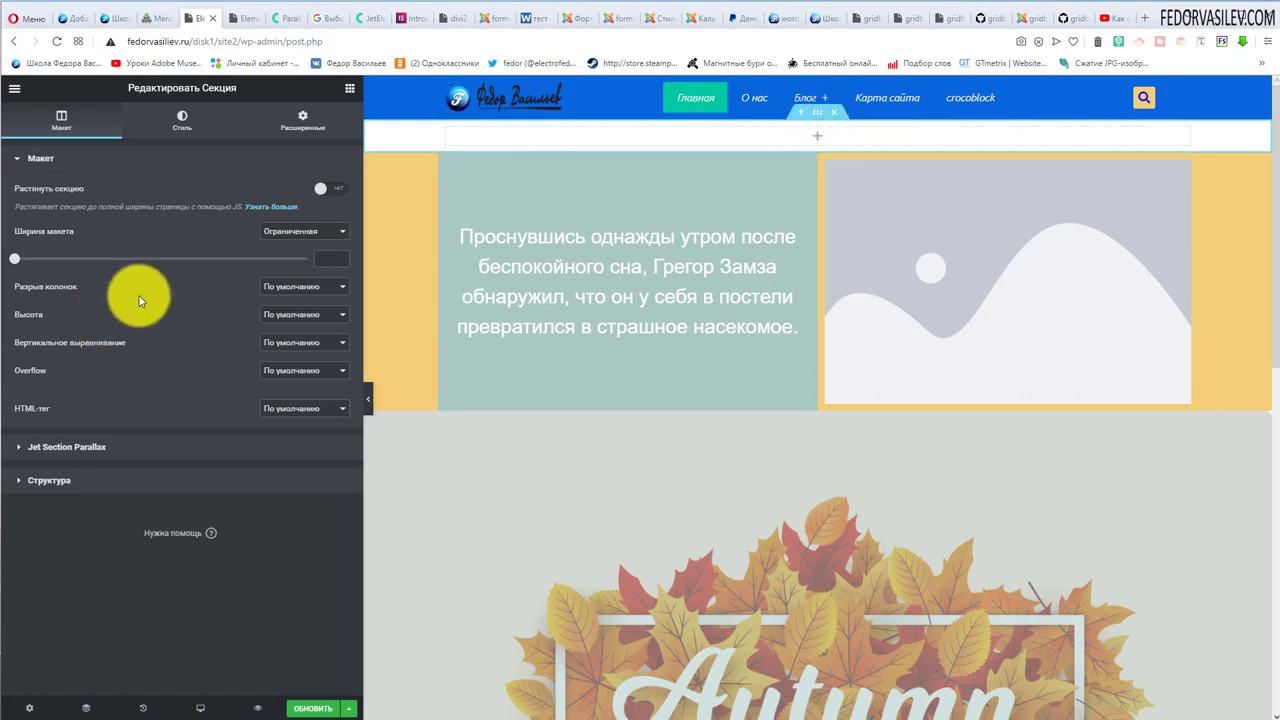
# Set the new section's inner padding to 400 px on all four linked sides.
pyautogui.click(276, 121)
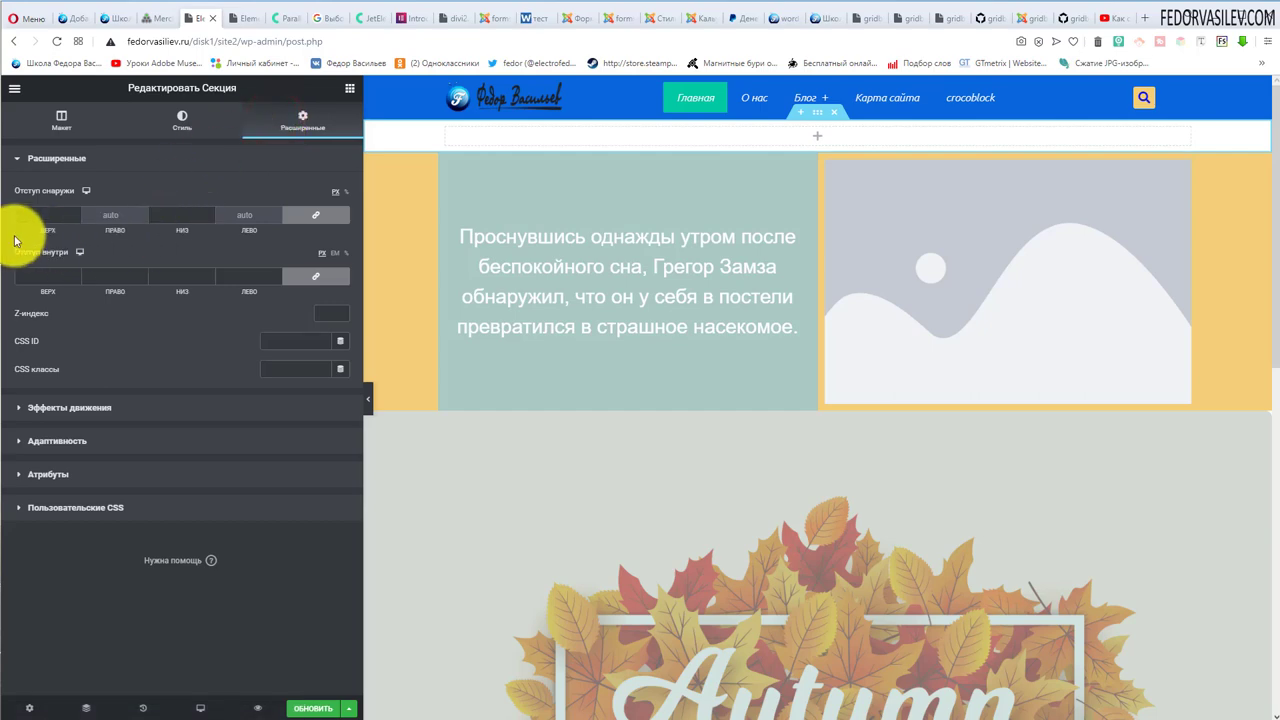
pyautogui.click(320, 280)
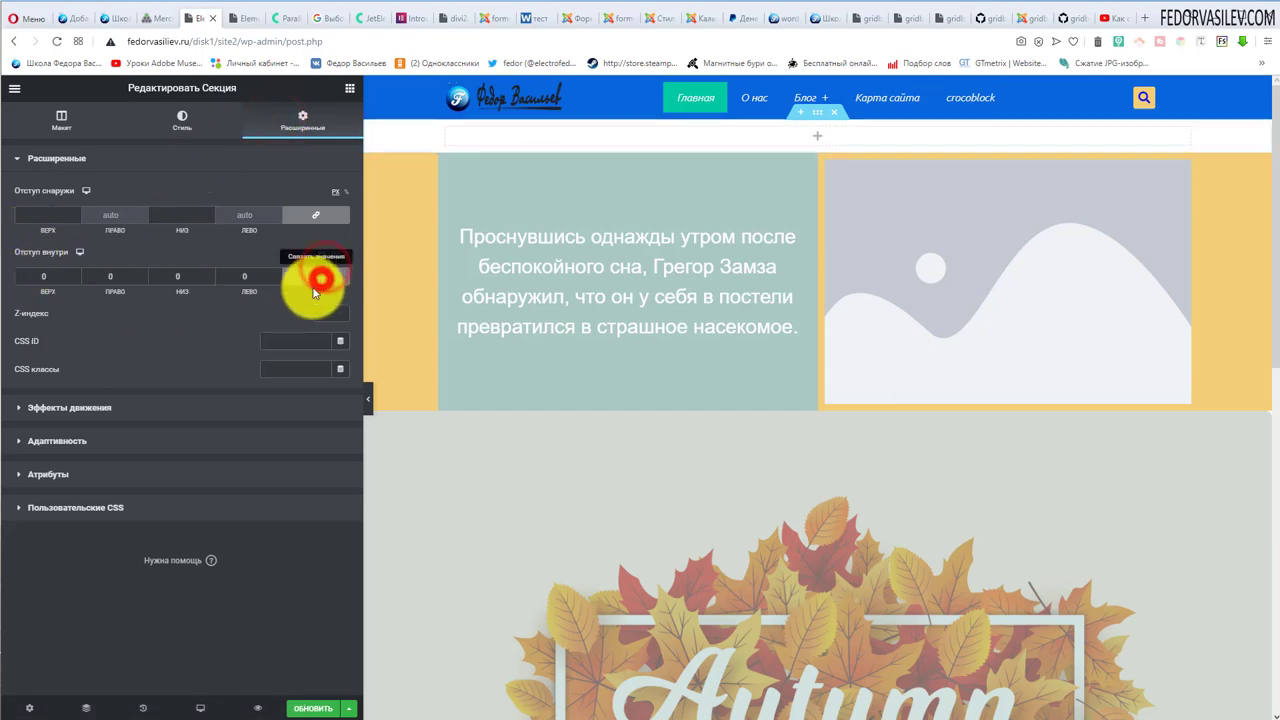
pyautogui.click(27, 276)
pyautogui.write('400')
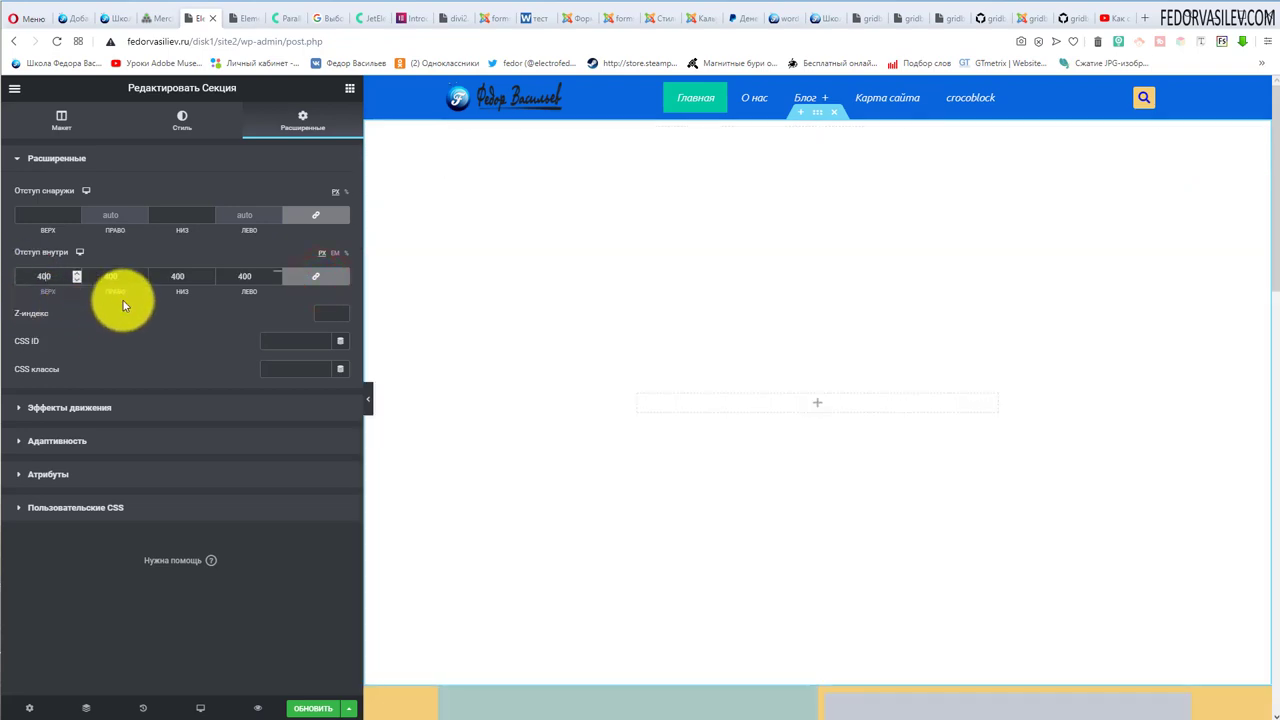
# Clear the new section's inner padding and unlink its four side values.
pyautogui.click(328, 280)
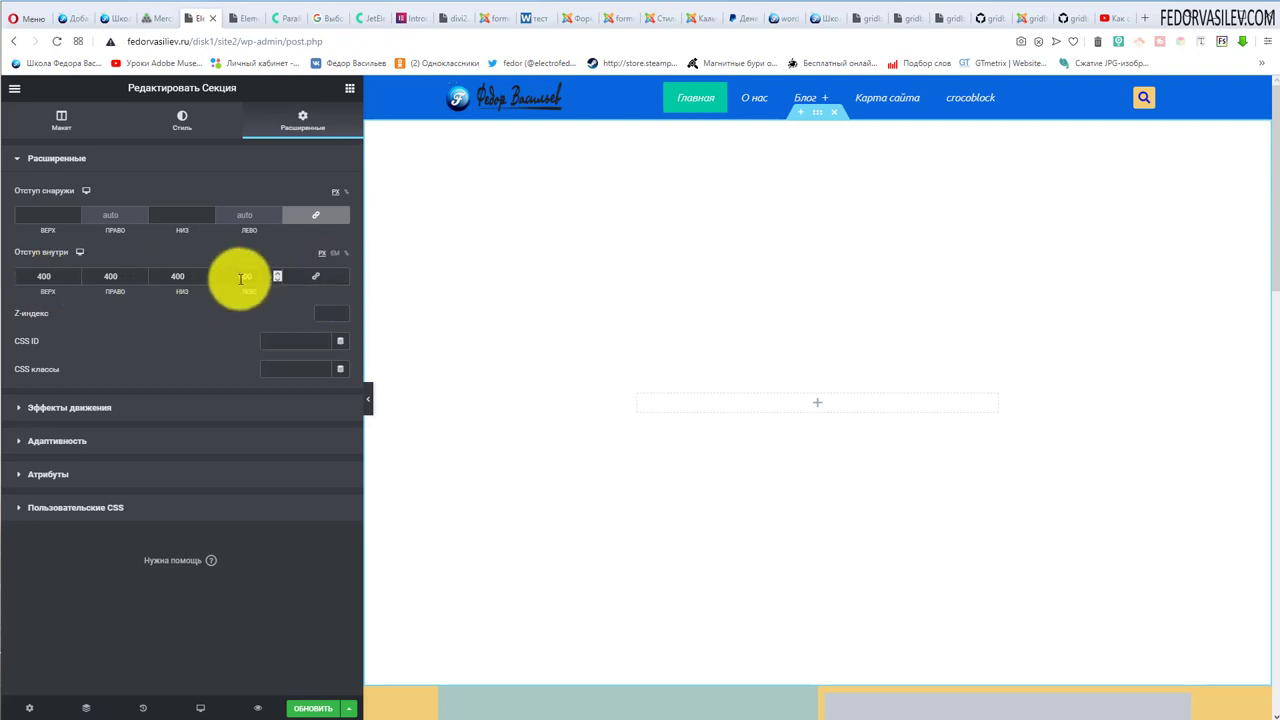
pyautogui.click(302, 276)
pyautogui.moveTo(72, 277); pyautogui.dragTo(8, 274)
pyautogui.press('BackSpace')
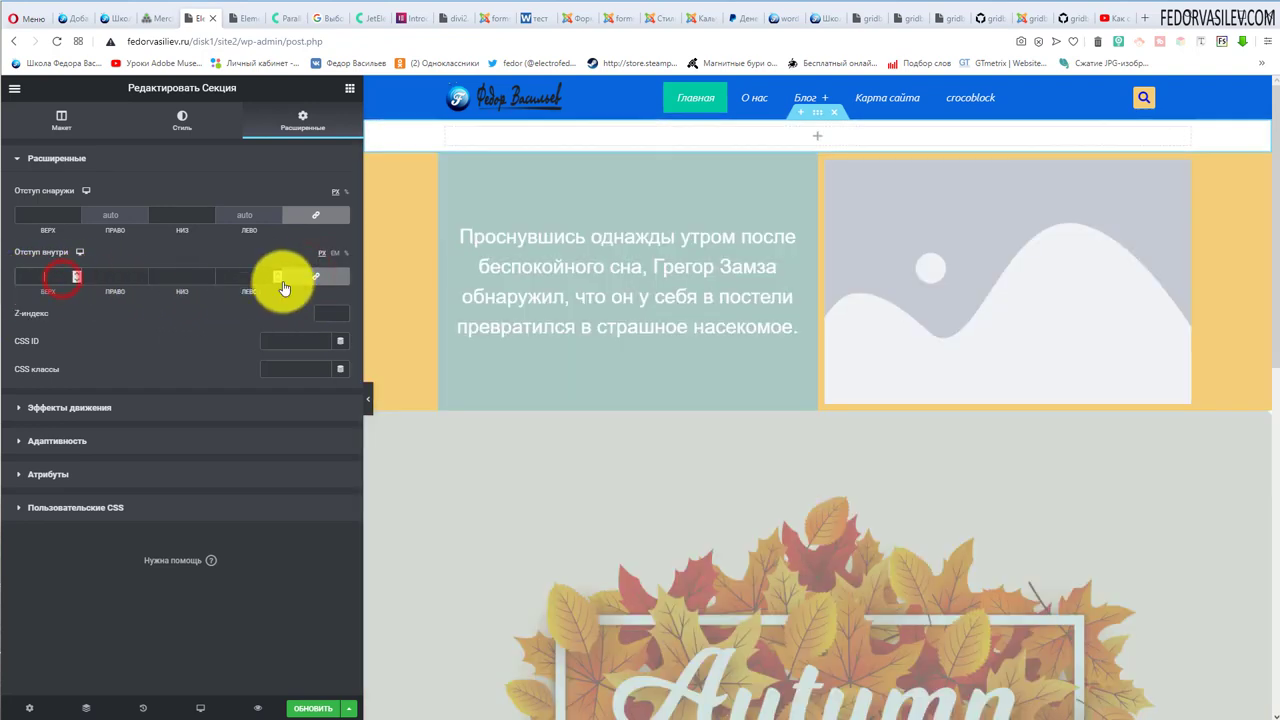
pyautogui.click(313, 281)
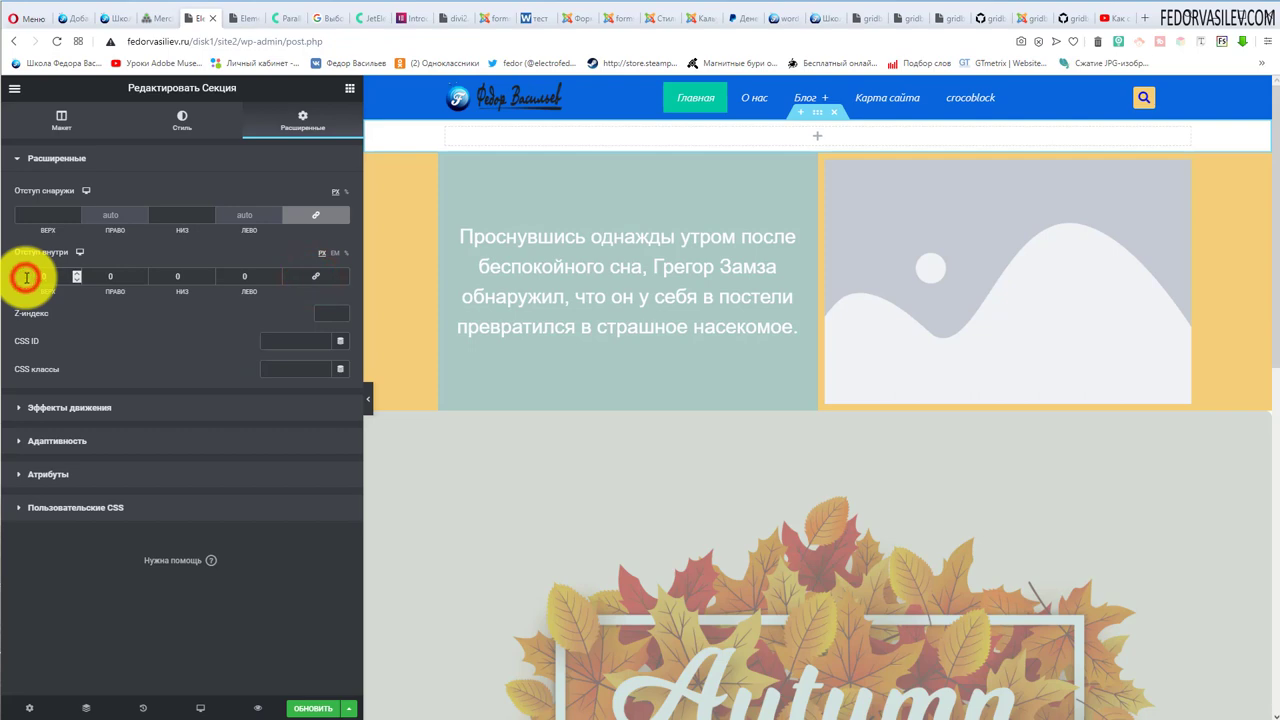
# Set the section's inner padding to 400 px at the top and 400 px at the bottom.
pyautogui.write('00')
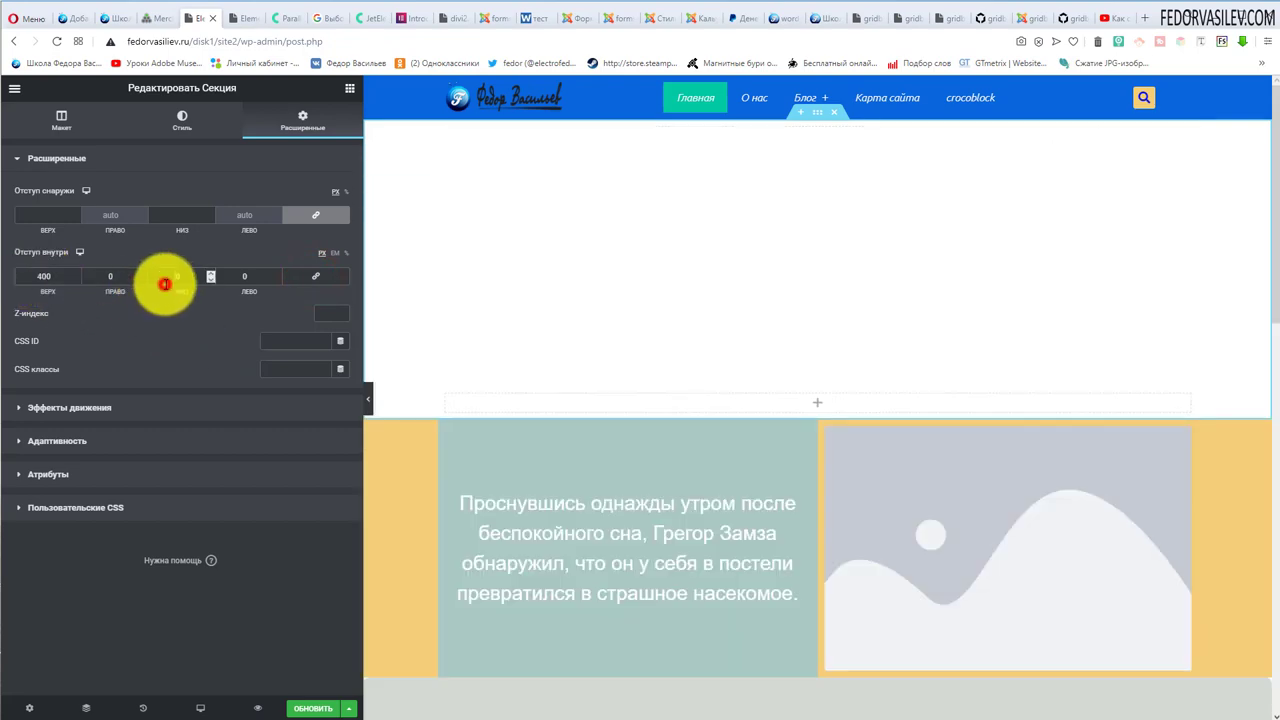
pyautogui.click(166, 284)
pyautogui.write('400')
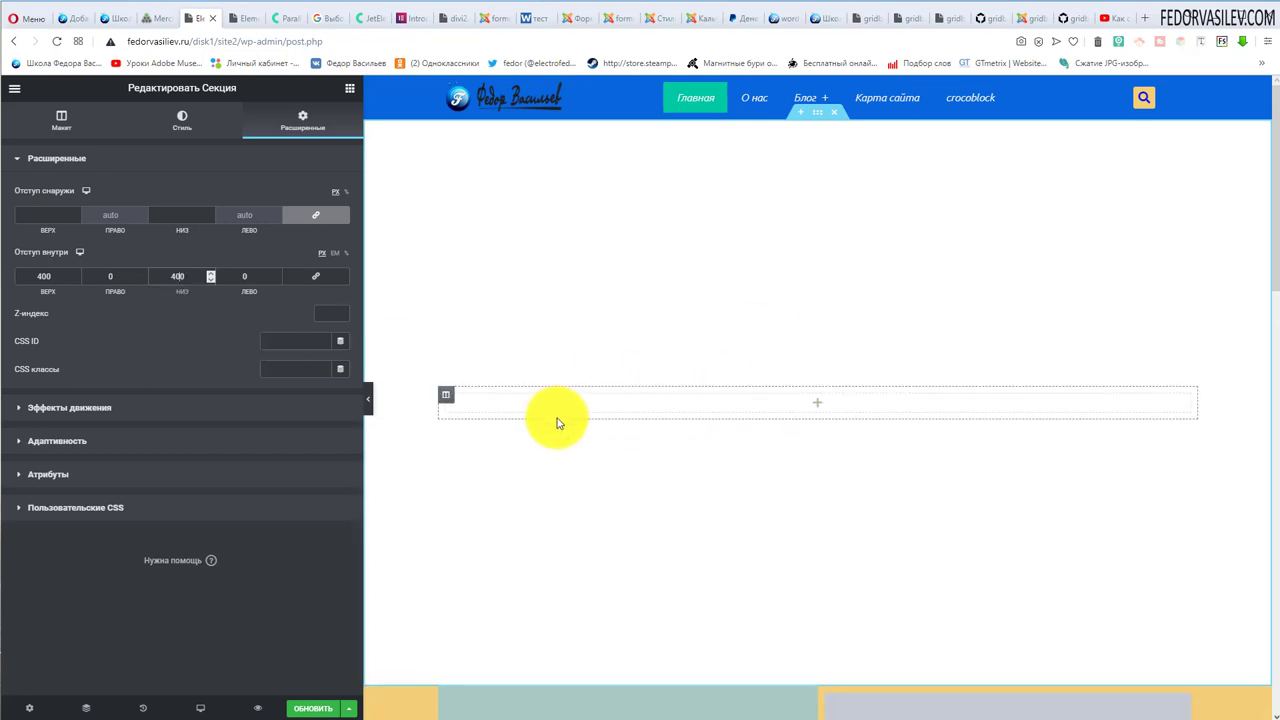
# Insert the top bun image 1.png into the first Jet Section Parallax layer of the section.
pyautogui.click(55, 122)
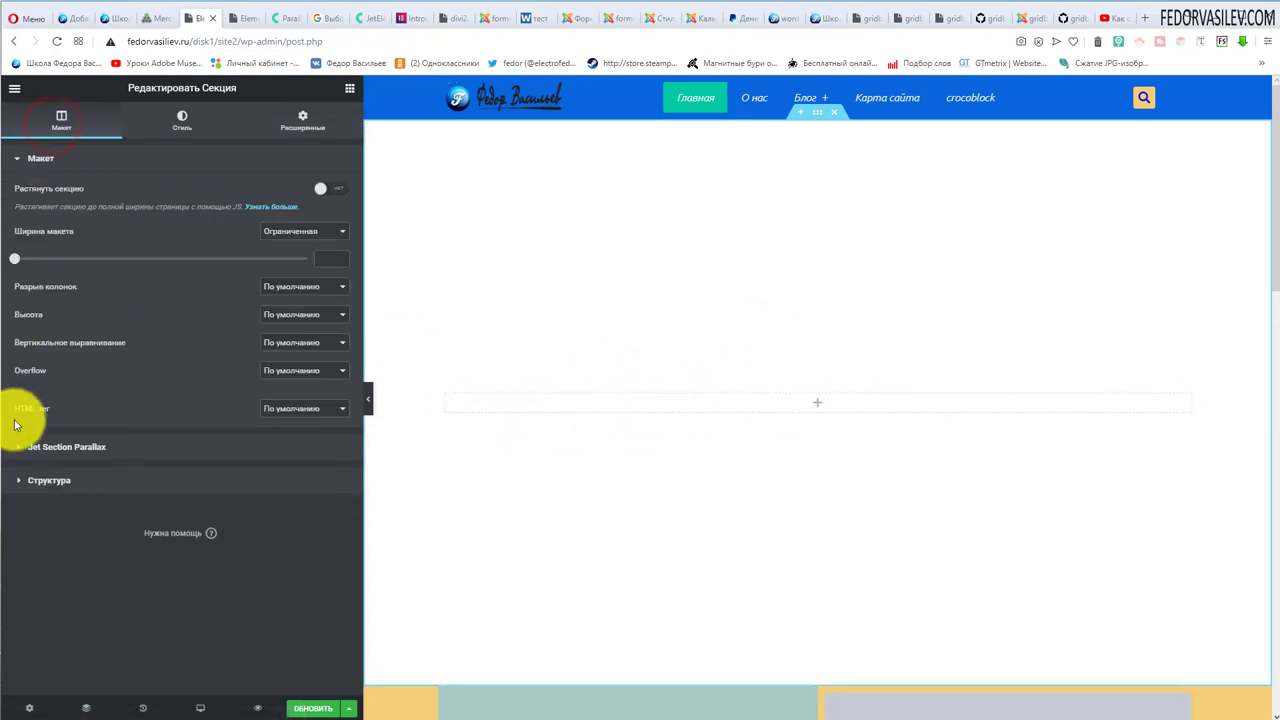
pyautogui.click(65, 452)
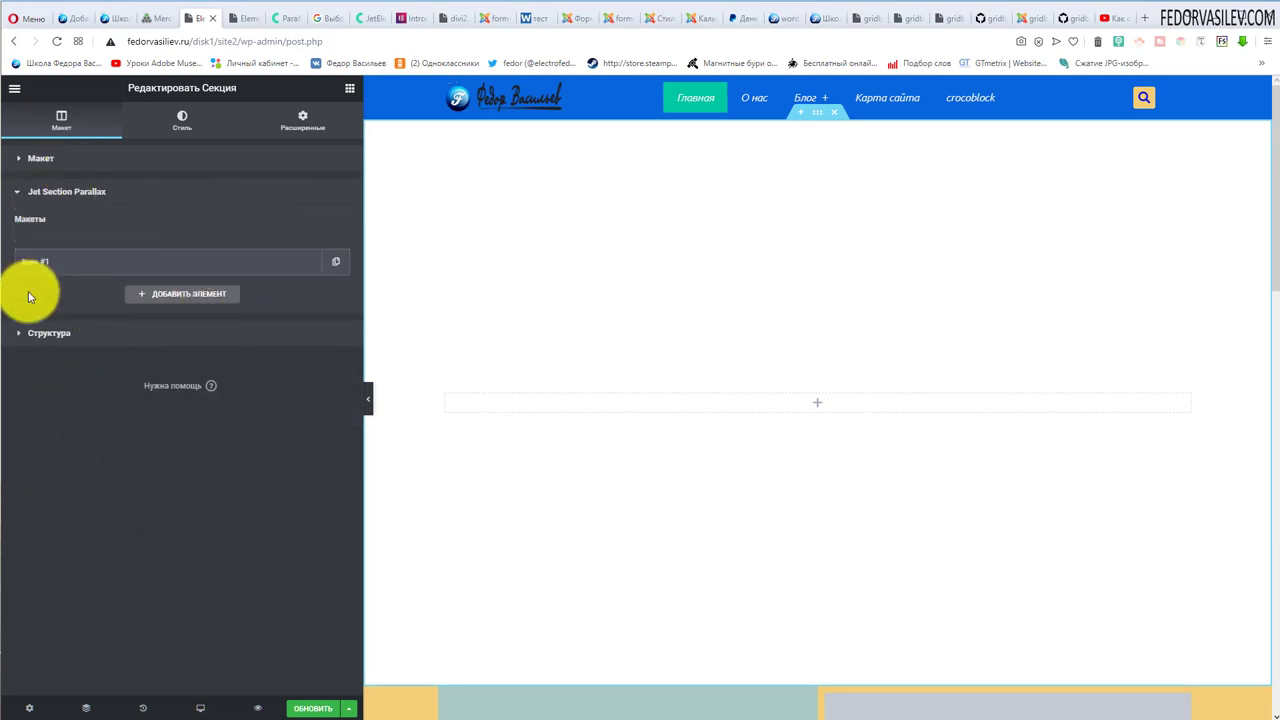
pyautogui.click(50, 261)
pyautogui.moveTo(157, 392)
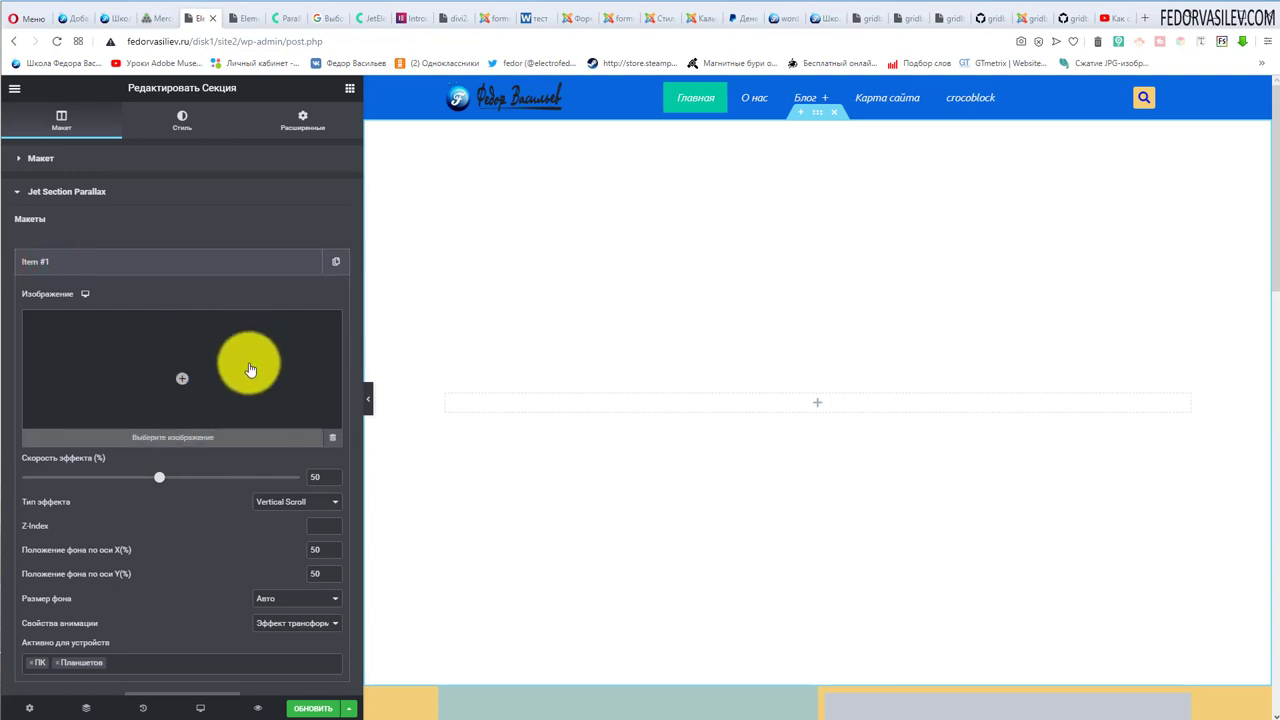
pyautogui.click(198, 351)
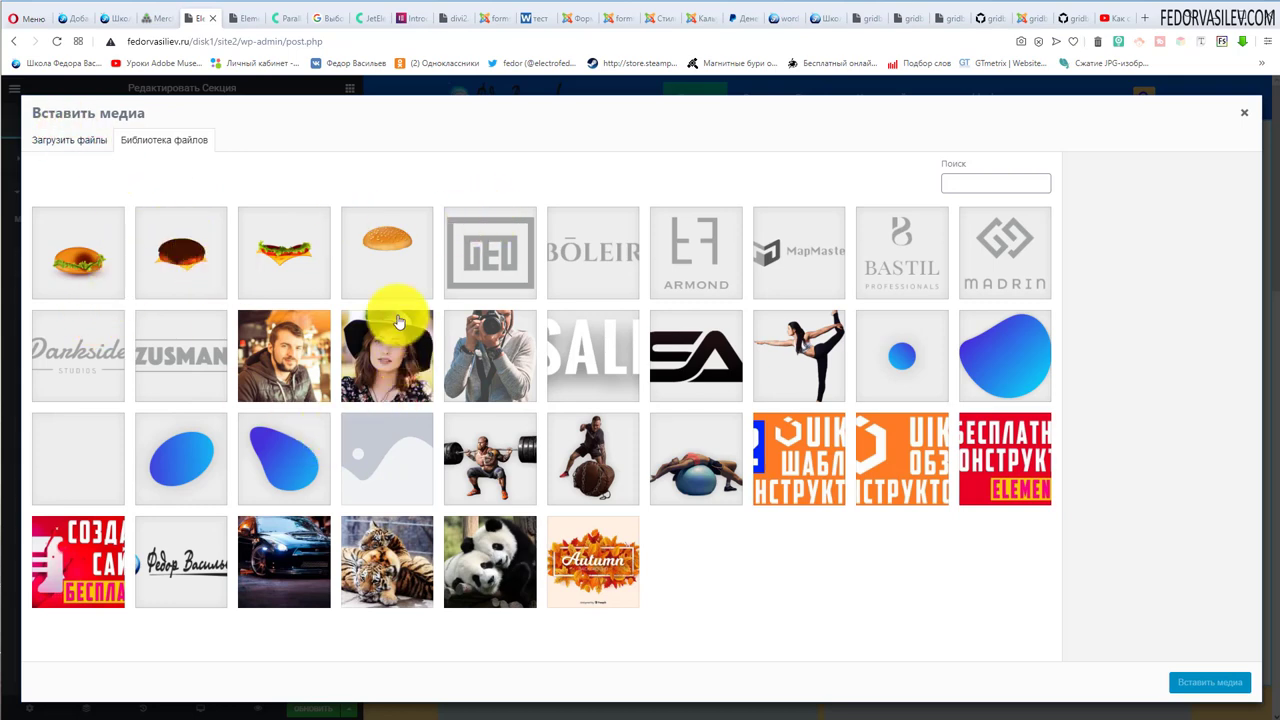
pyautogui.click(381, 262)
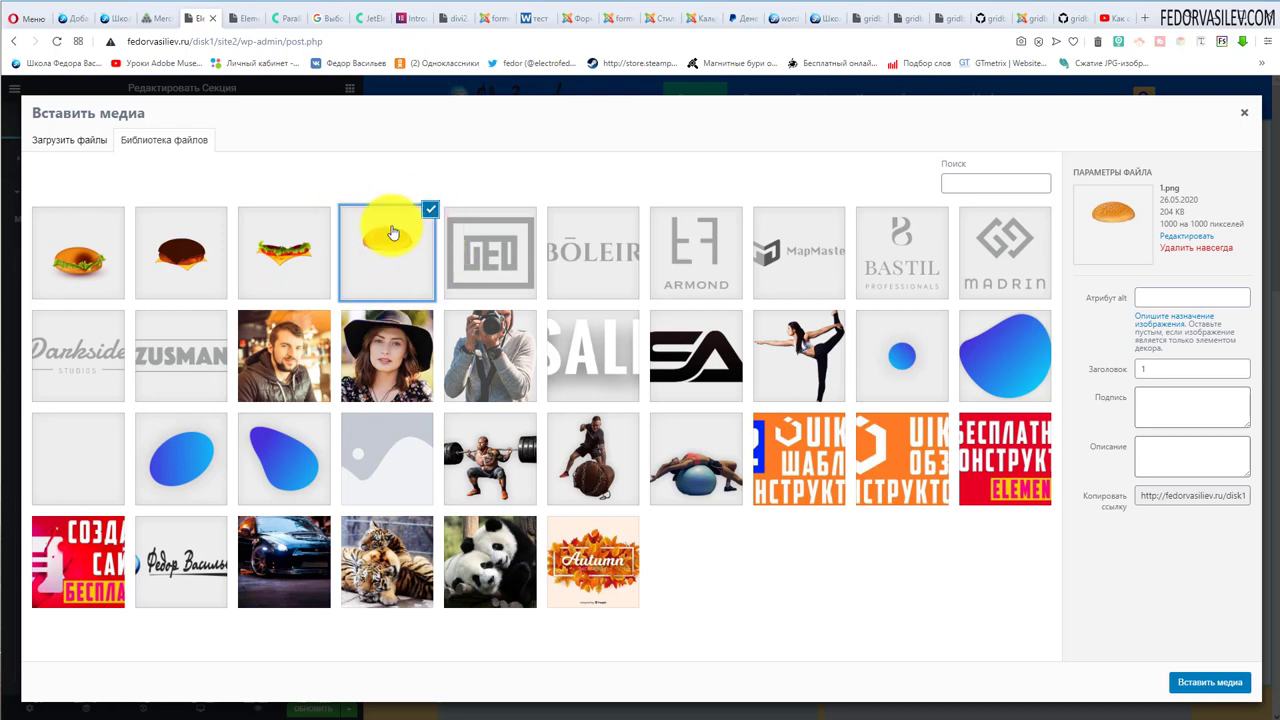
pyautogui.click(1216, 684)
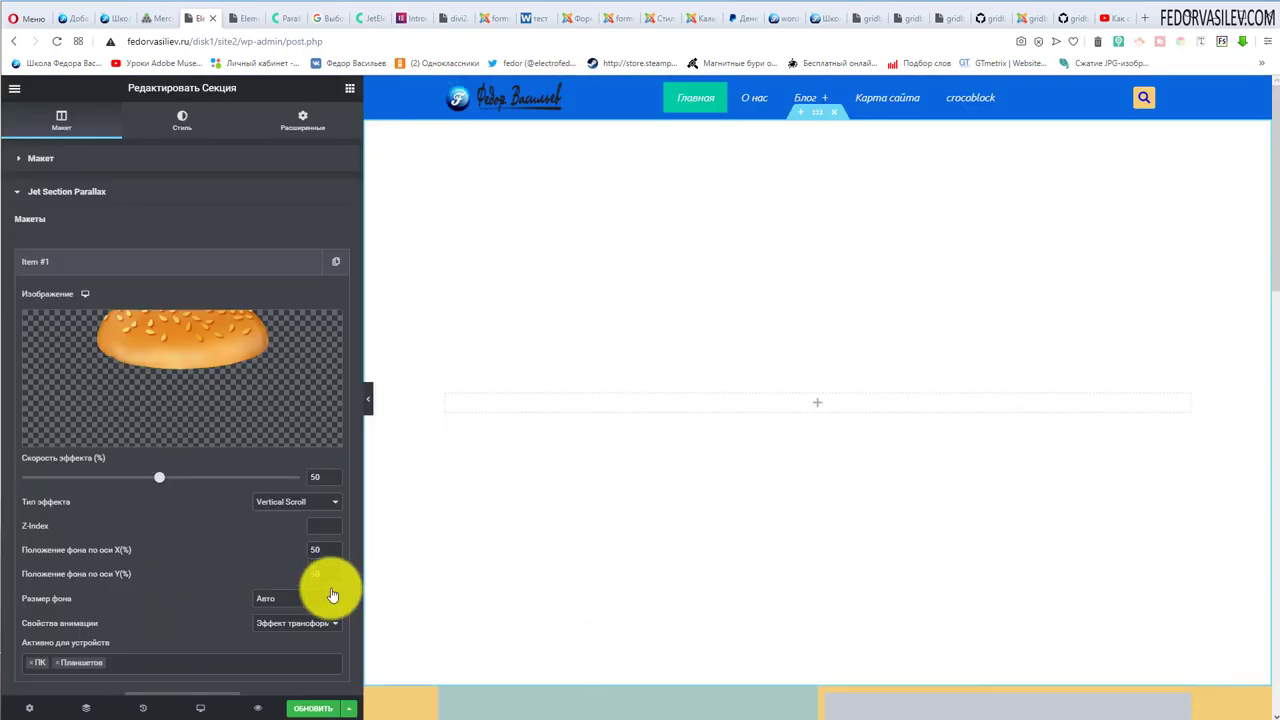
# Try the Перекрытие background size on the bun layer, return it to Авто and preview the scrolling movement.
pyautogui.scroll(-1, 165, 543)
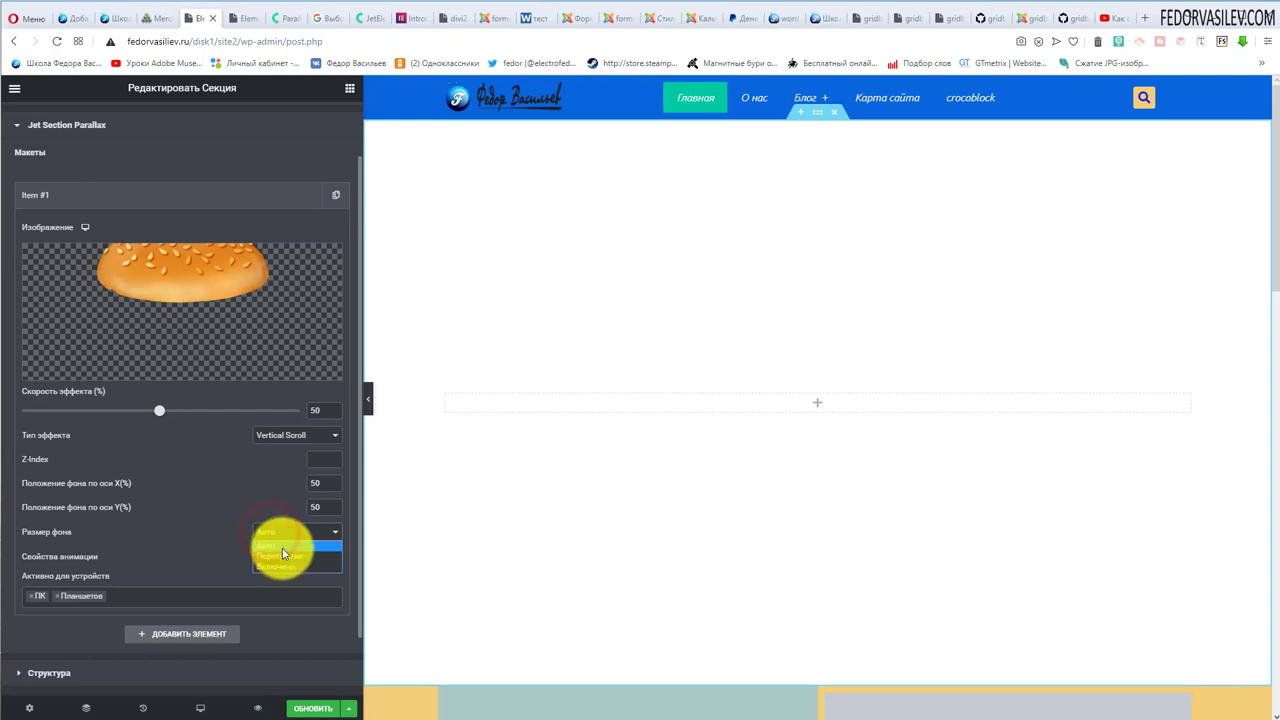
pyautogui.click(294, 557)
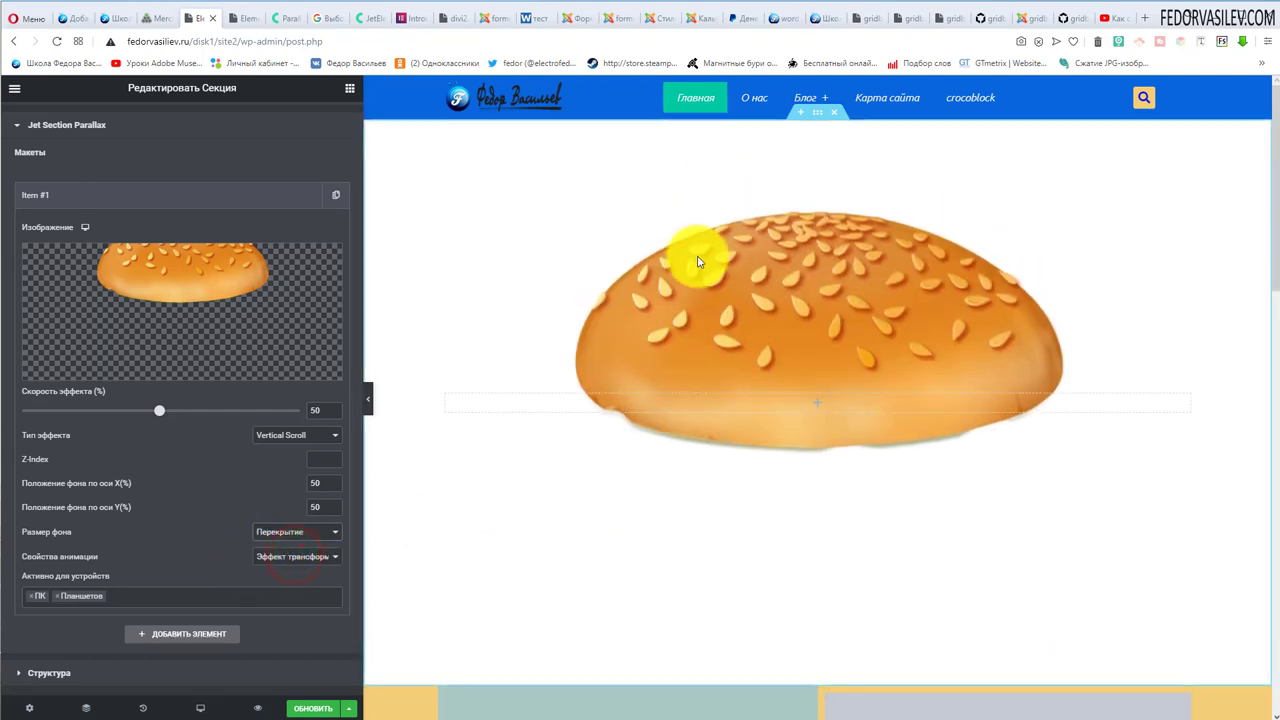
pyautogui.click(266, 555)
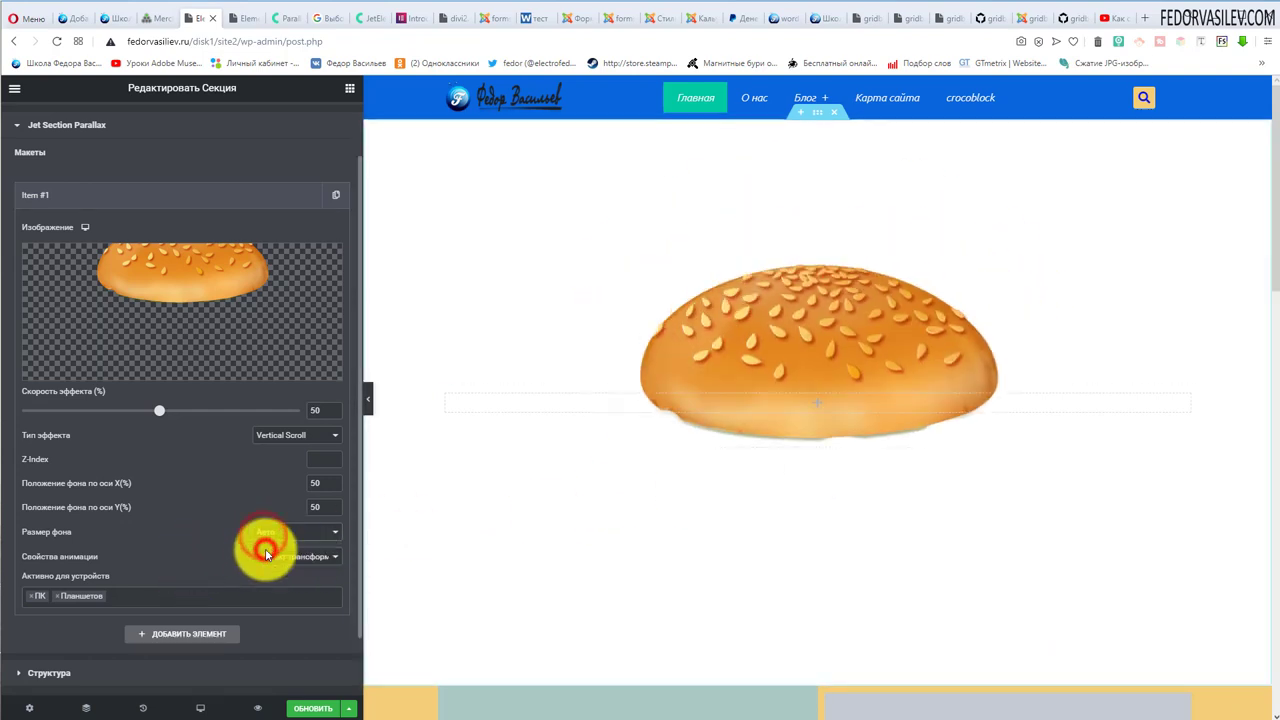
pyautogui.scroll(2, 678, 497)
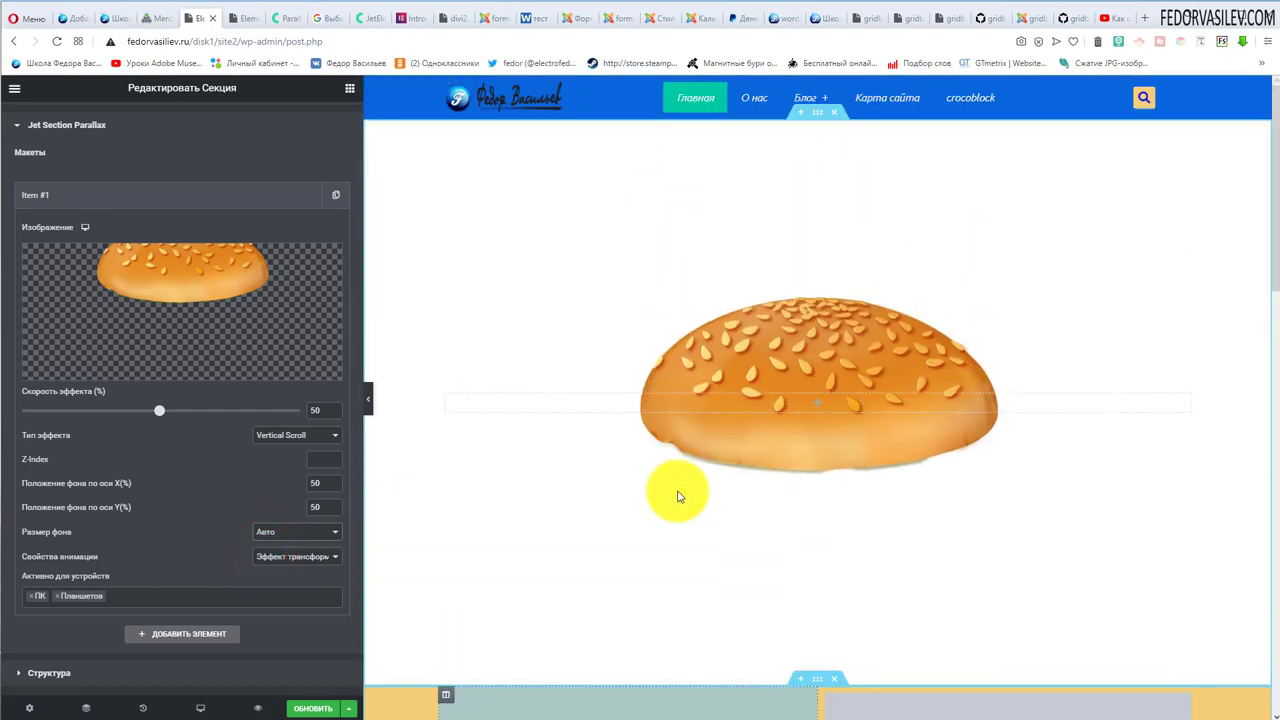
pyautogui.scroll(-3, 666, 487)
pyautogui.scroll(4, 662, 481)
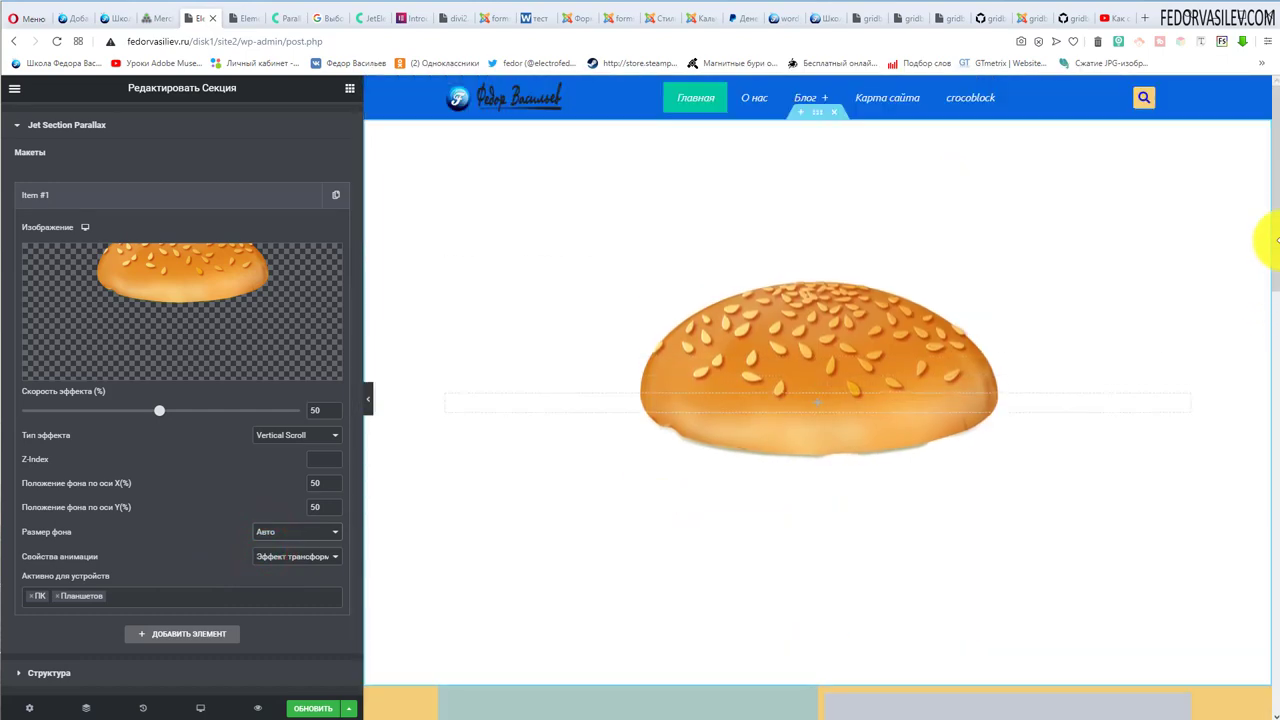
pyautogui.moveTo(1276, 258); pyautogui.dragTo(1271, 194)
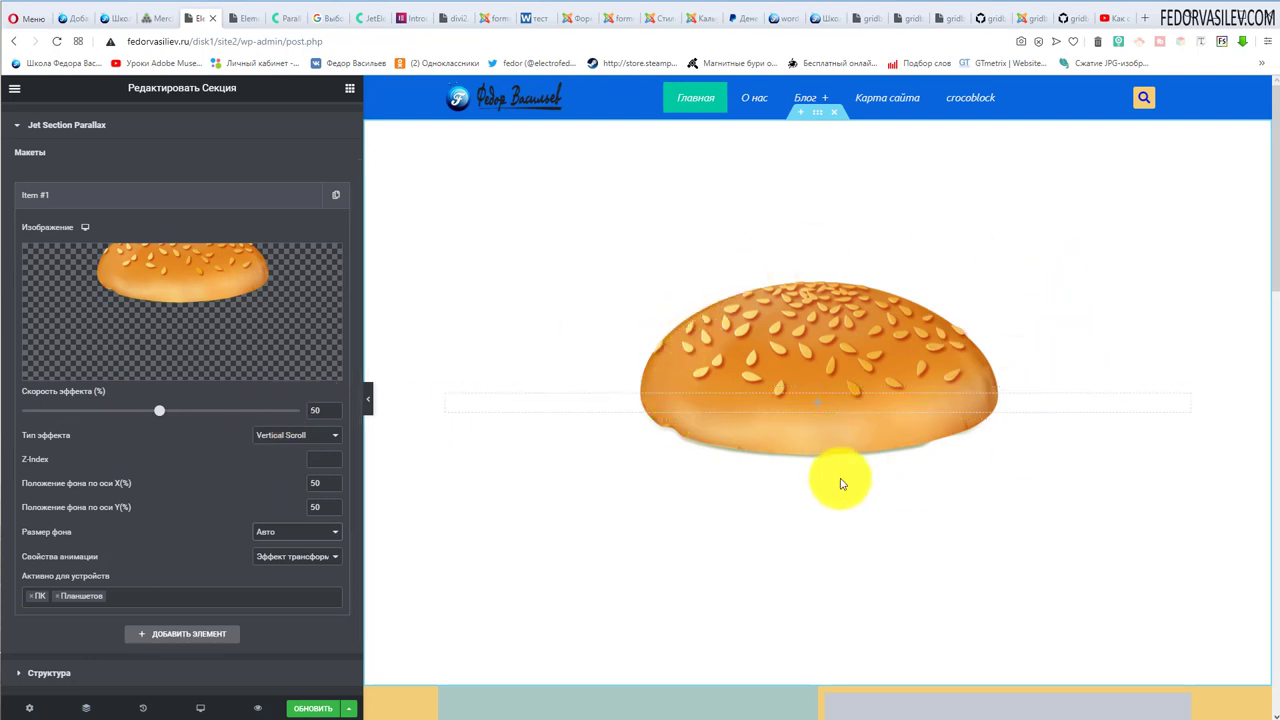
# Try the Scrolling Rotate effect type on the bun layer and preview it by scrolling the page.
pyautogui.click(297, 436)
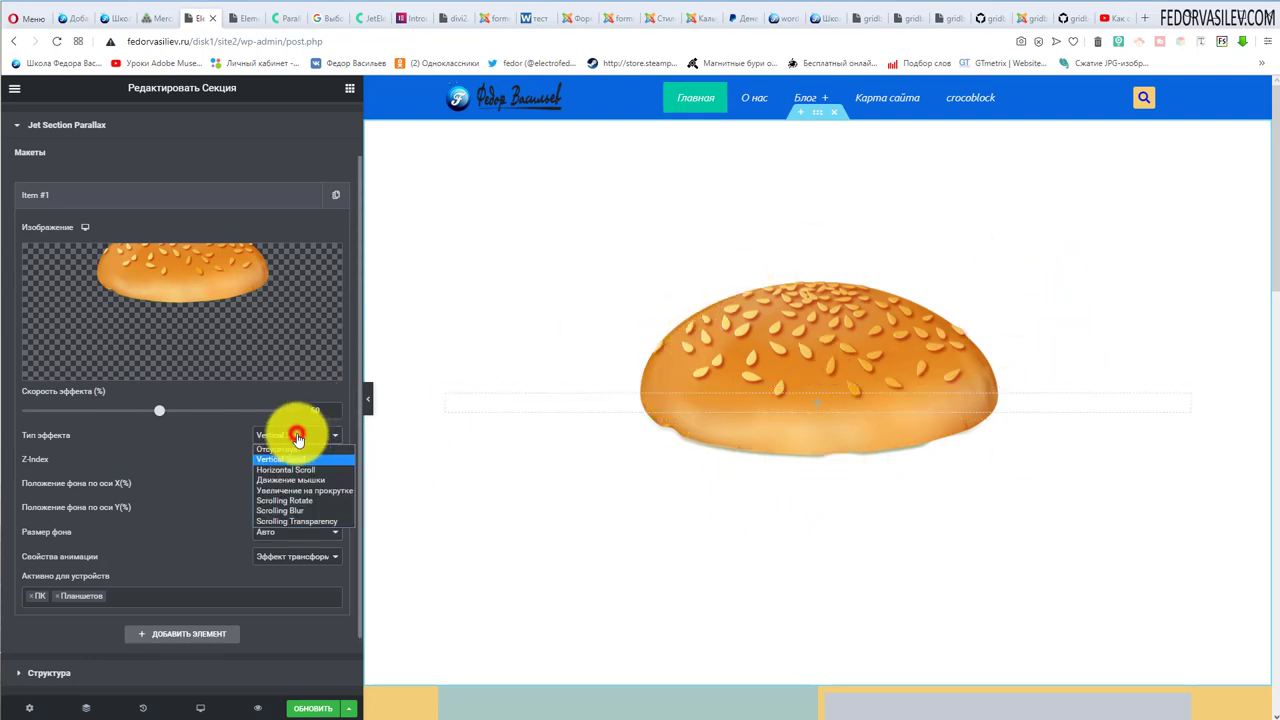
pyautogui.click(332, 500)
pyautogui.moveTo(1275, 240); pyautogui.dragTo(1275, 200)
# Try the Scrolling Blur effect type on the bun layer with the Fade Out direction and preview it.
pyautogui.click(291, 440)
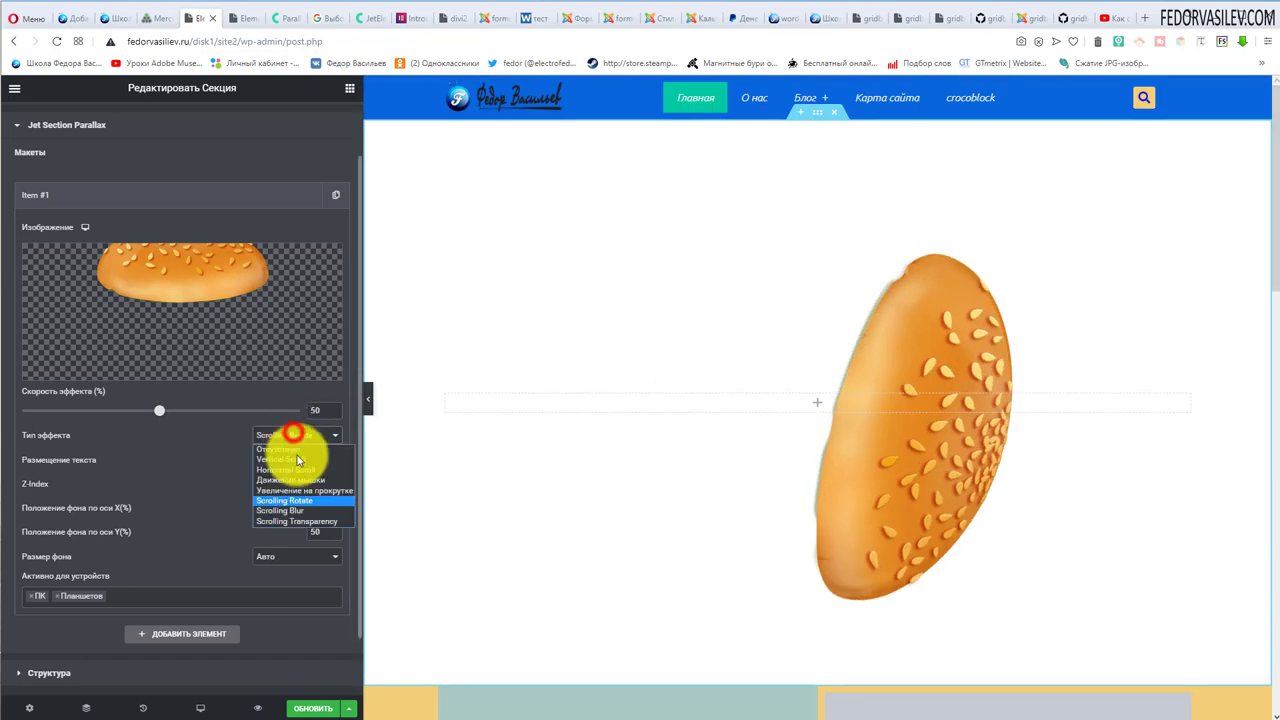
pyautogui.click(301, 512)
pyautogui.moveTo(1270, 265)
pyautogui.mouseDown()
pyautogui.moveTo(1268, 383)
pyautogui.moveTo(1272, 253)
pyautogui.mouseUp()
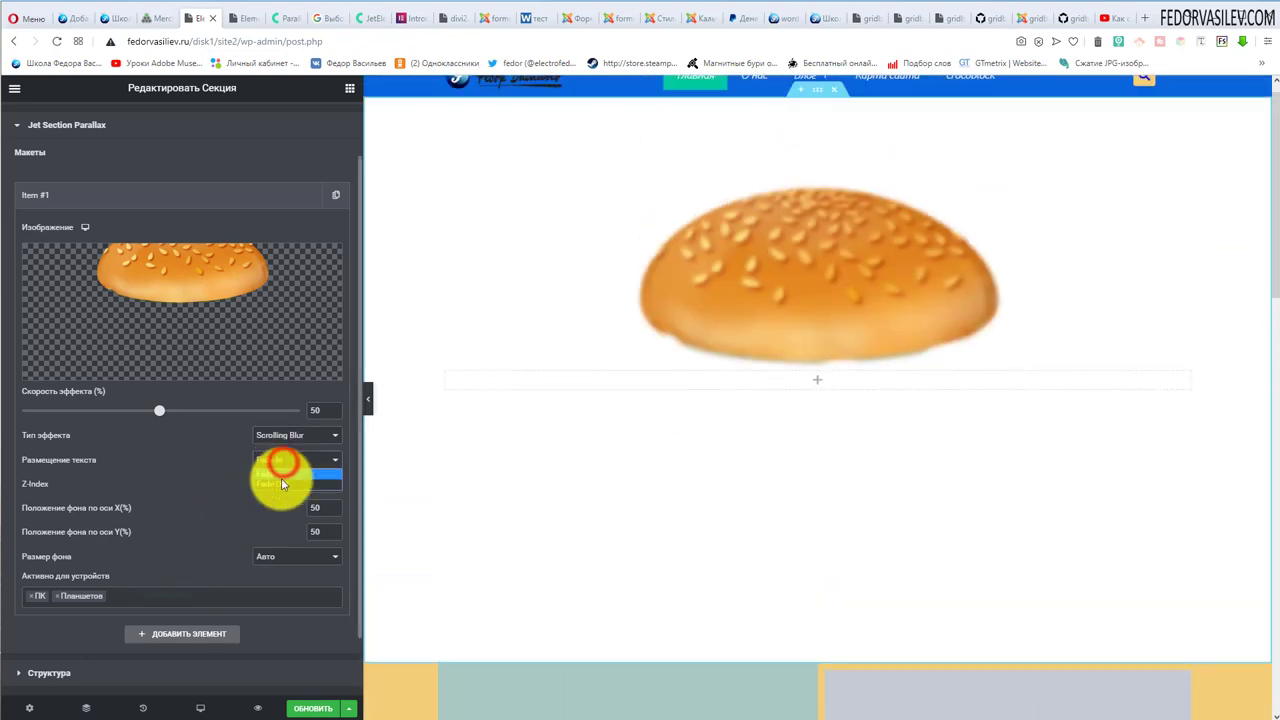
pyautogui.click(277, 486)
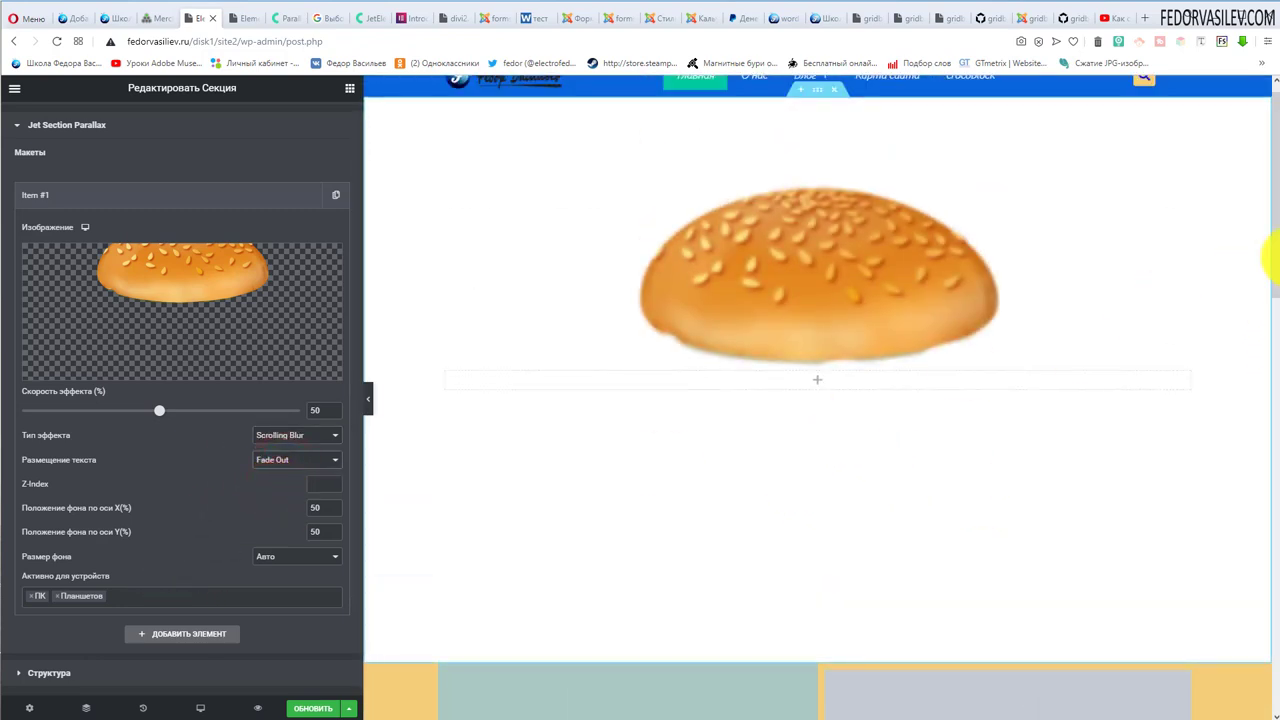
pyautogui.moveTo(1274, 220)
pyautogui.mouseDown()
pyautogui.moveTo(1276, 318)
pyautogui.moveTo(1276, 226)
pyautogui.mouseUp()
# Try the Horizontal Scroll effect type on the bun layer with the effect speed raised to 95%.
pyautogui.click(283, 435)
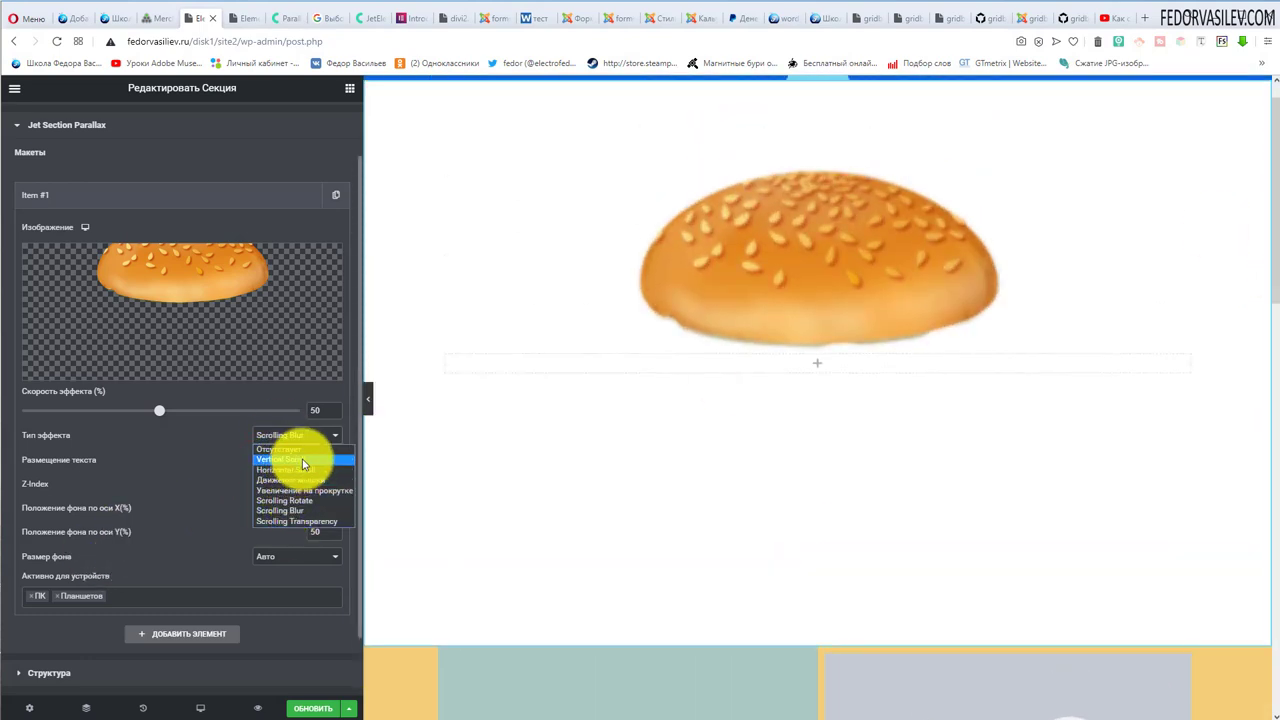
pyautogui.click(313, 471)
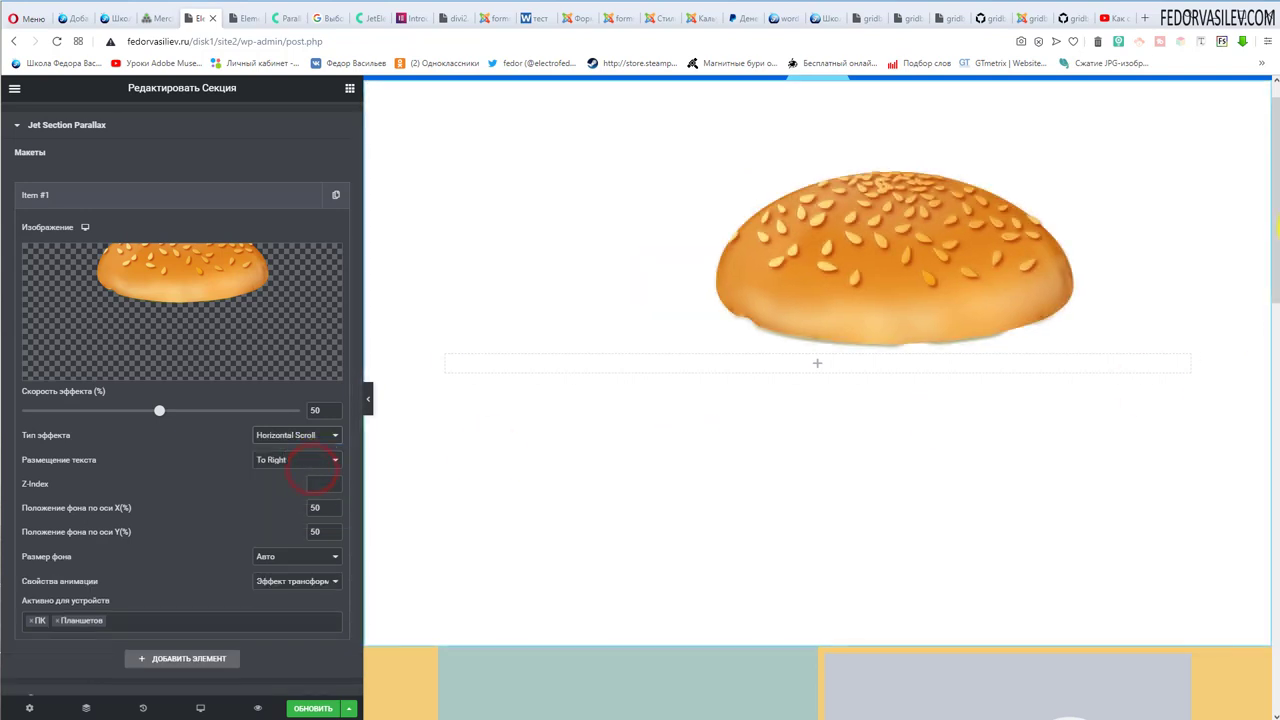
pyautogui.moveTo(1277, 194)
pyautogui.mouseDown()
pyautogui.moveTo(1275, 271)
pyautogui.moveTo(1275, 192)
pyautogui.mouseUp()
pyautogui.moveTo(158, 414); pyautogui.dragTo(286, 412)
pyautogui.moveTo(1270, 260); pyautogui.dragTo(1272, 262)
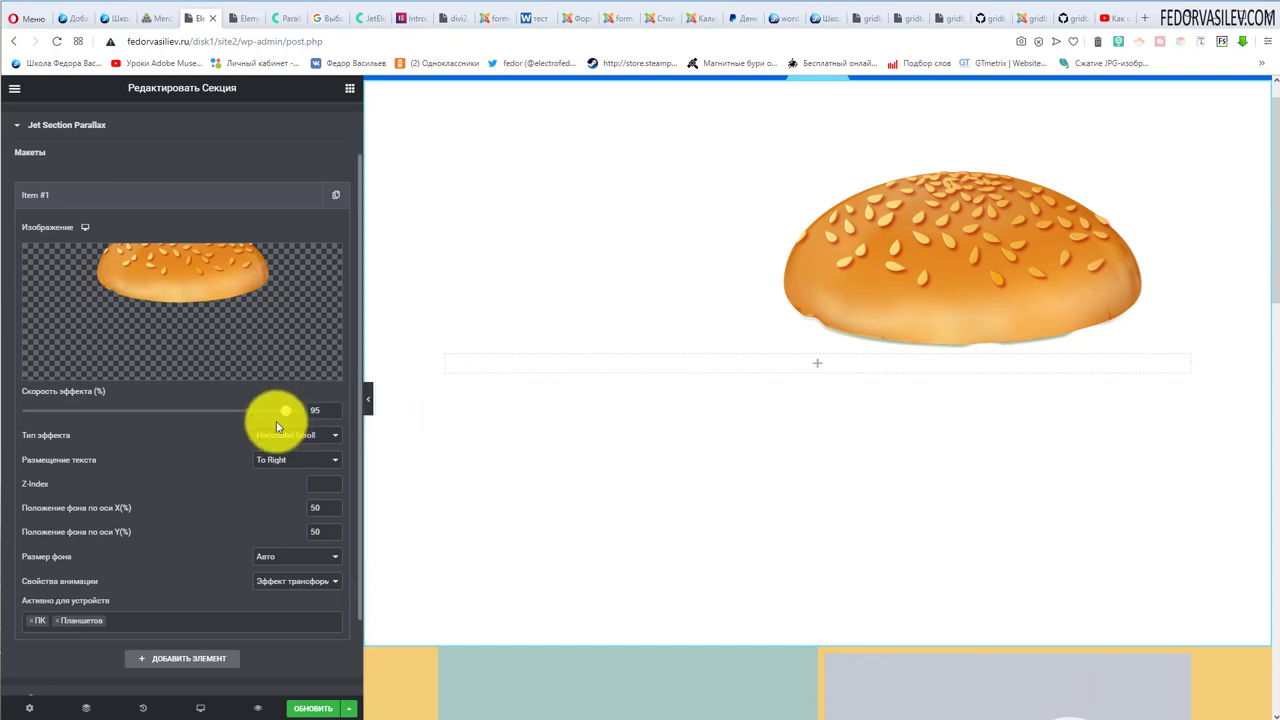
# Preview the horizontal scroll at an effect speed of 1%, and raise the speed to 56%.
pyautogui.moveTo(285, 415); pyautogui.dragTo(6, 409)
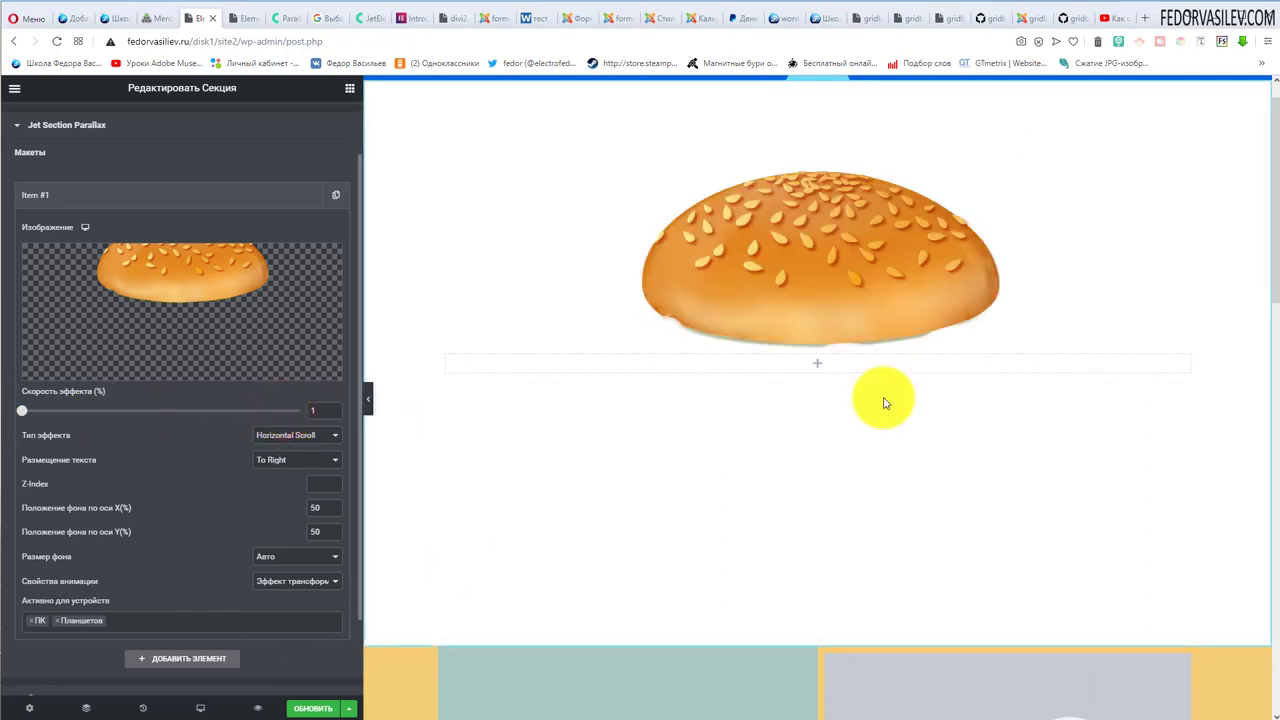
pyautogui.scroll(-2, 1276, 152)
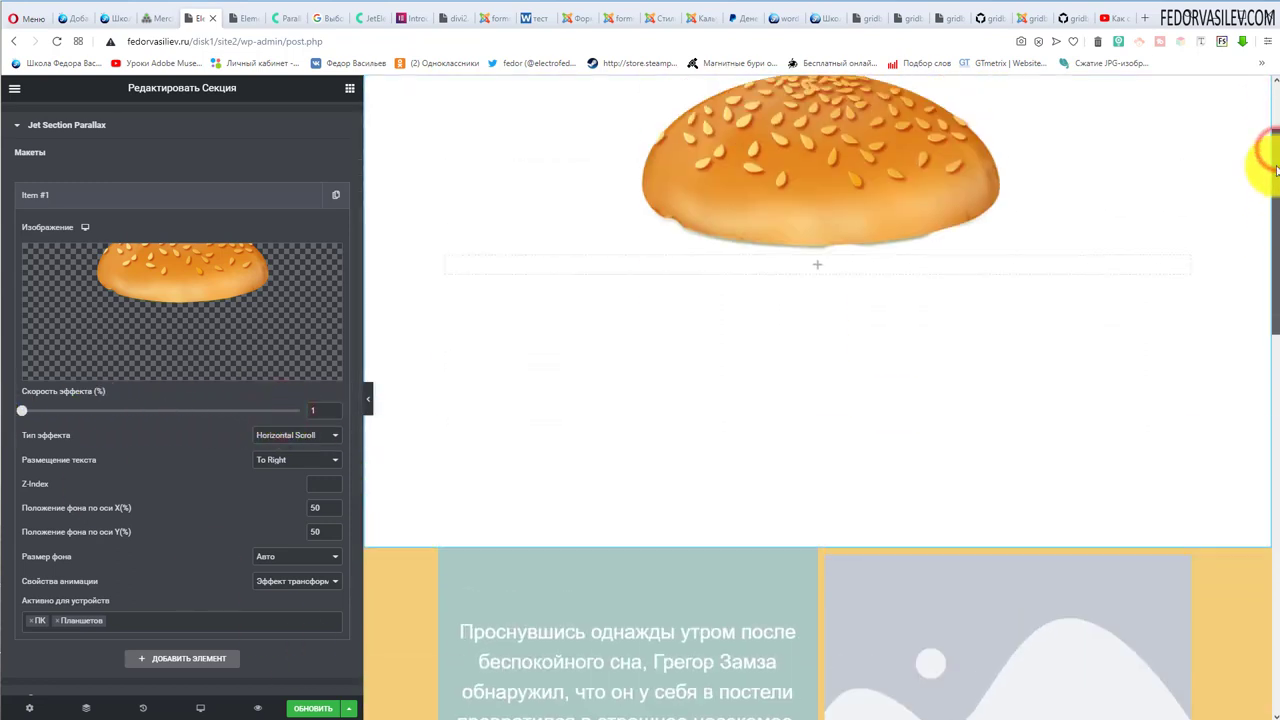
pyautogui.scroll(3, 1257, 194)
pyautogui.moveTo(22, 410); pyautogui.dragTo(176, 411)
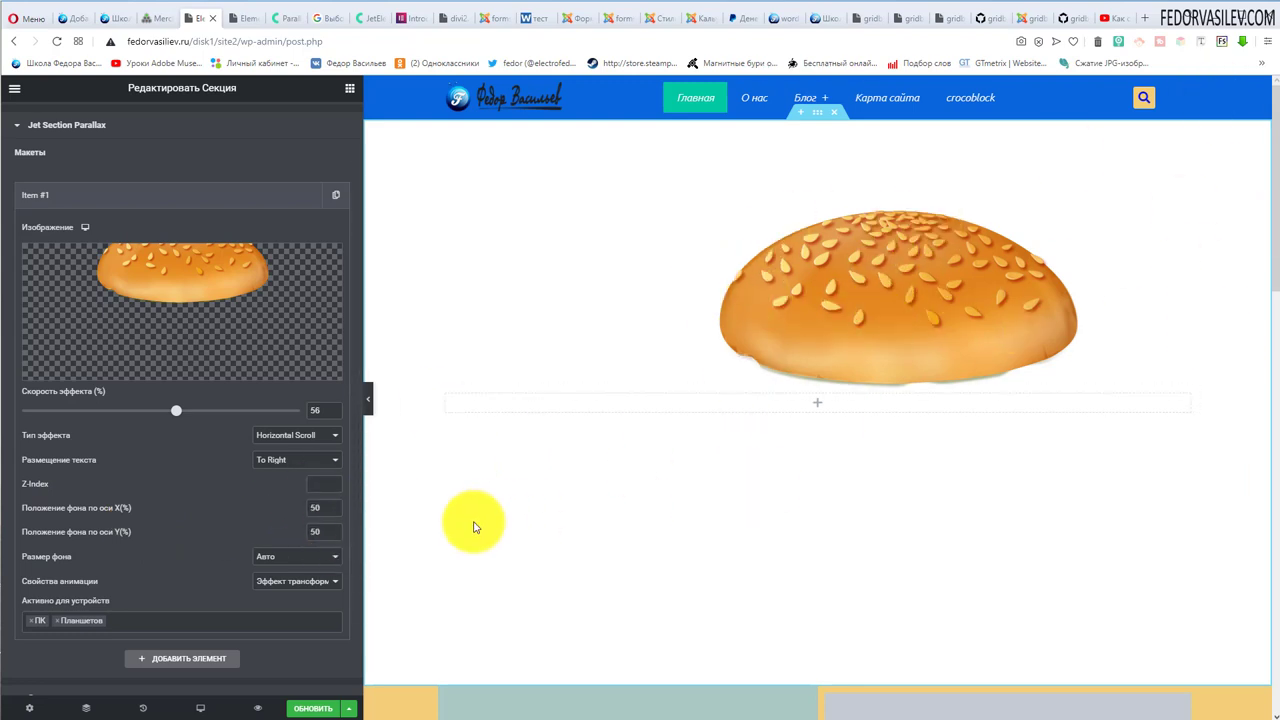
# Try the 3D animation property on the bun layer and settle on Положение фона.
pyautogui.scroll(-1, 295, 533)
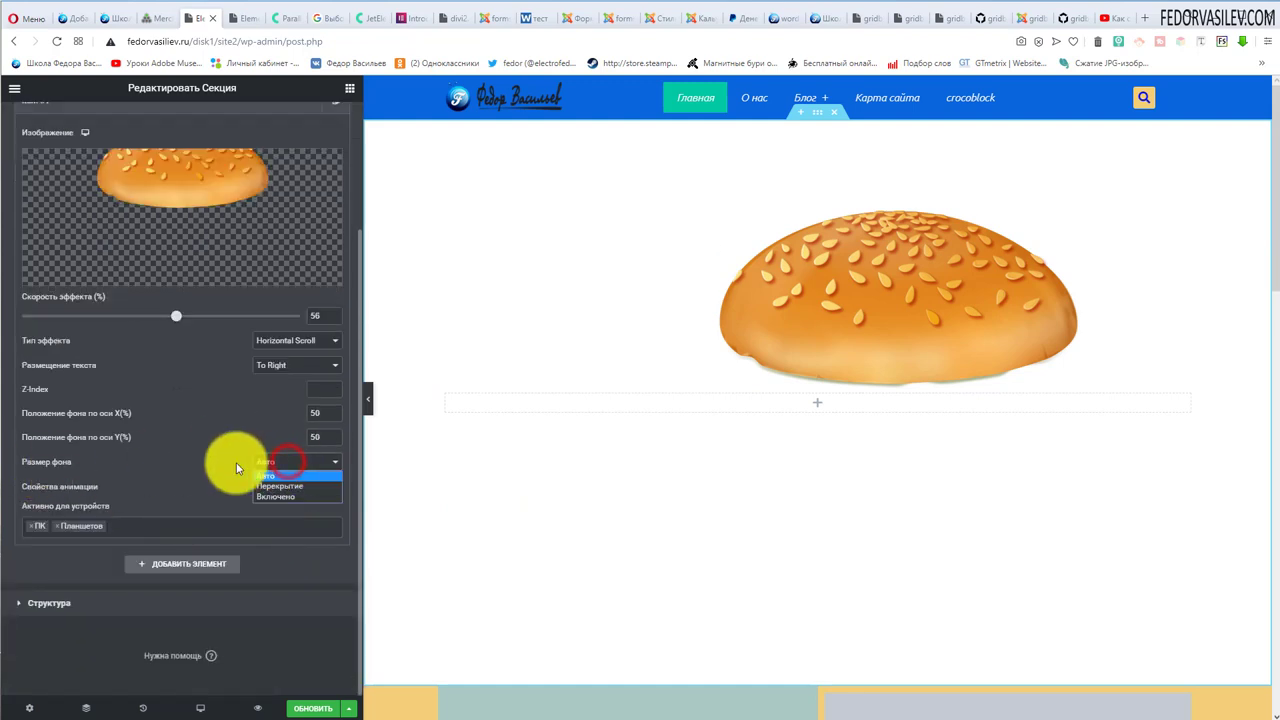
pyautogui.click(295, 461)
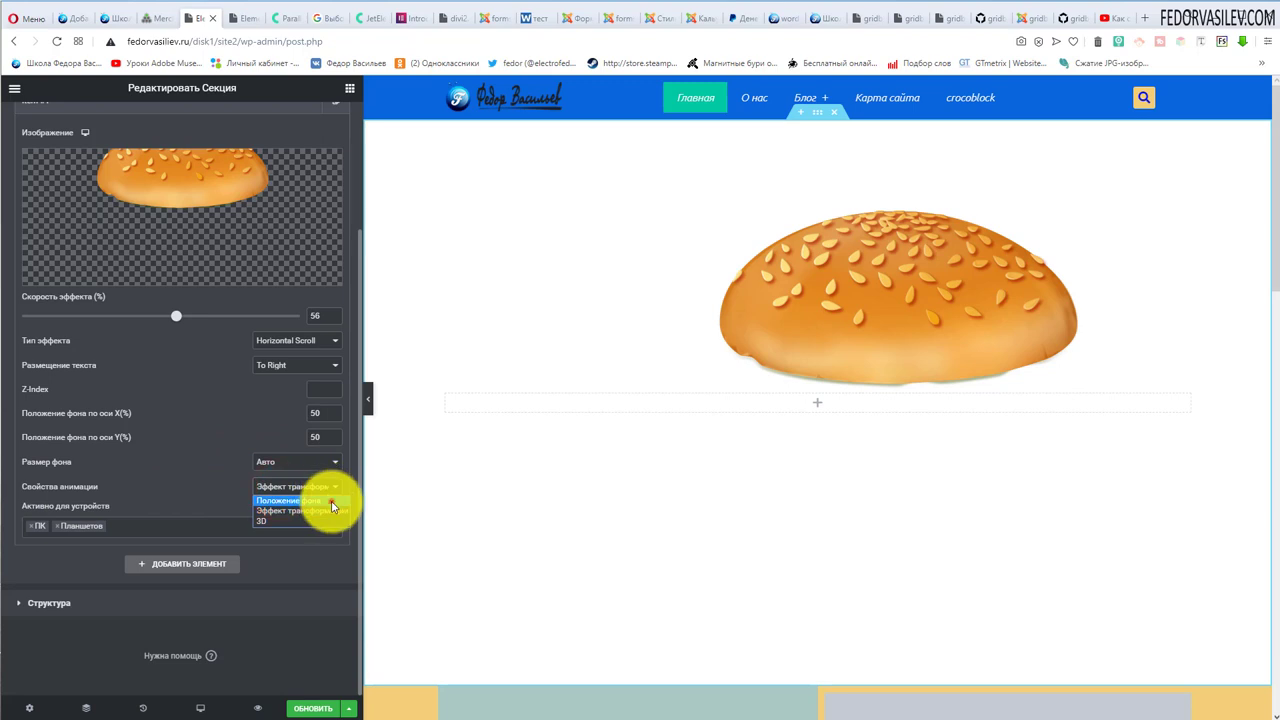
pyautogui.click(290, 500)
pyautogui.click(309, 490)
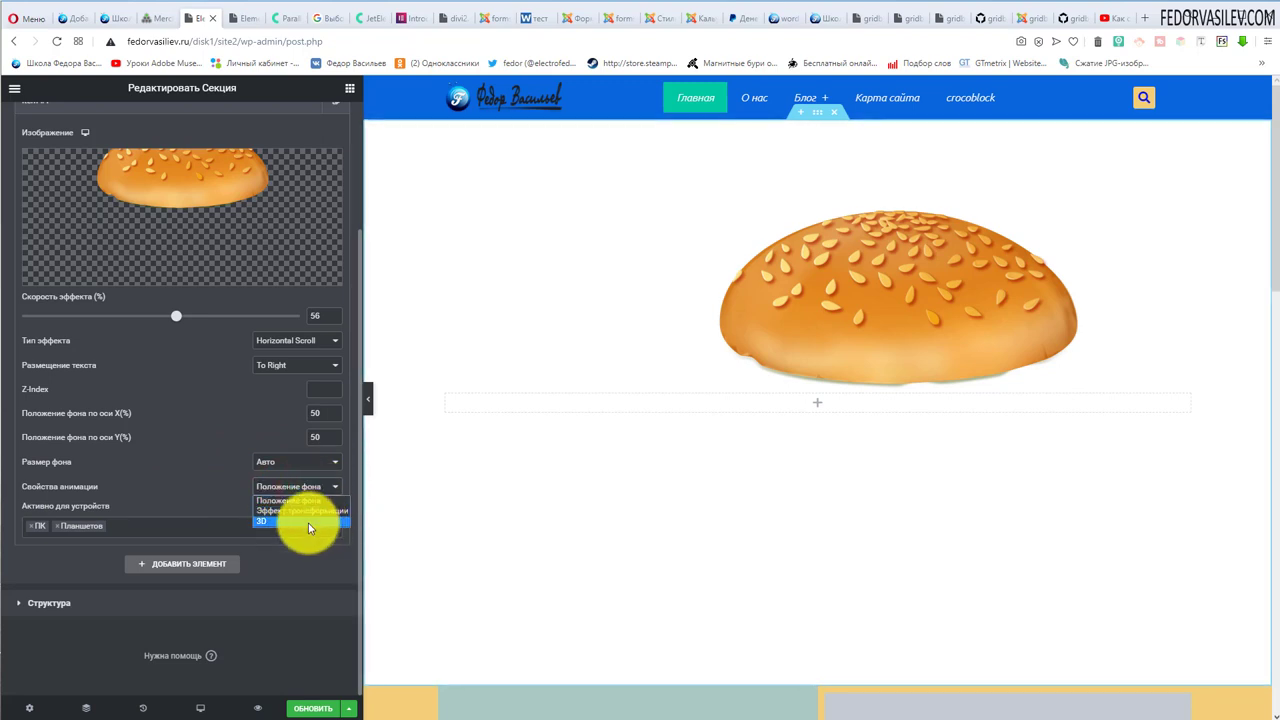
pyautogui.click(308, 522)
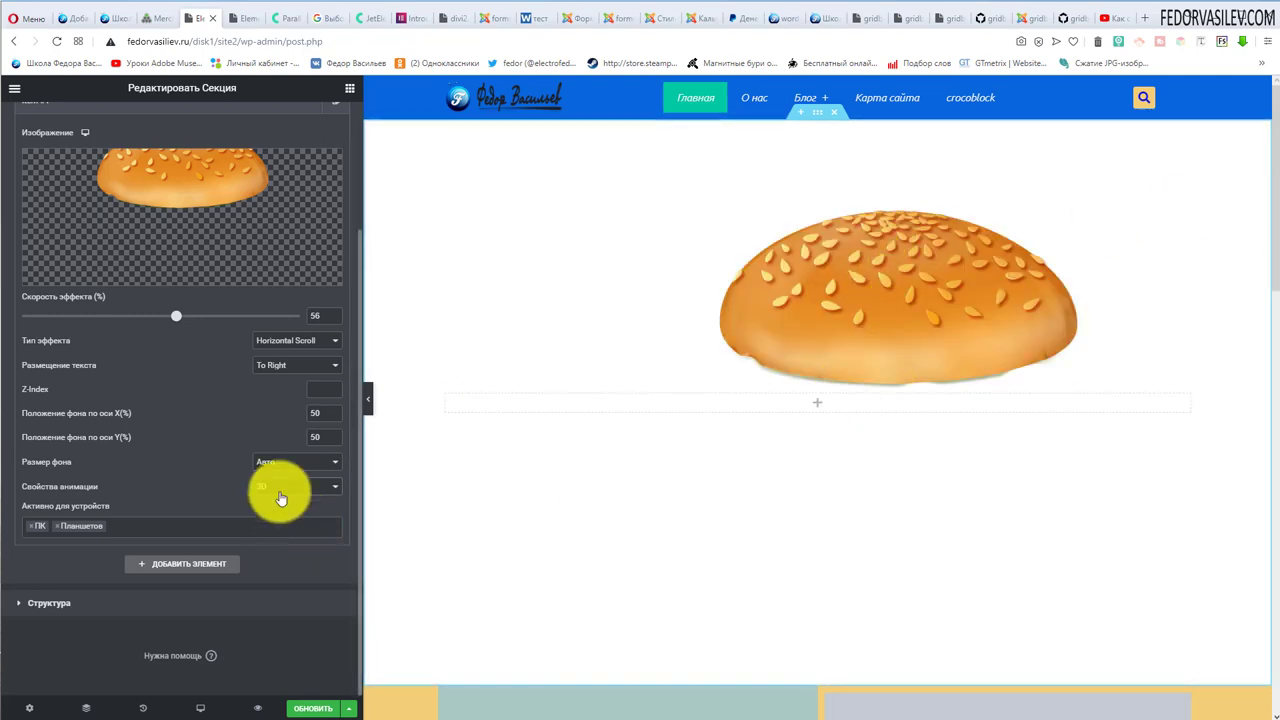
pyautogui.click(284, 505)
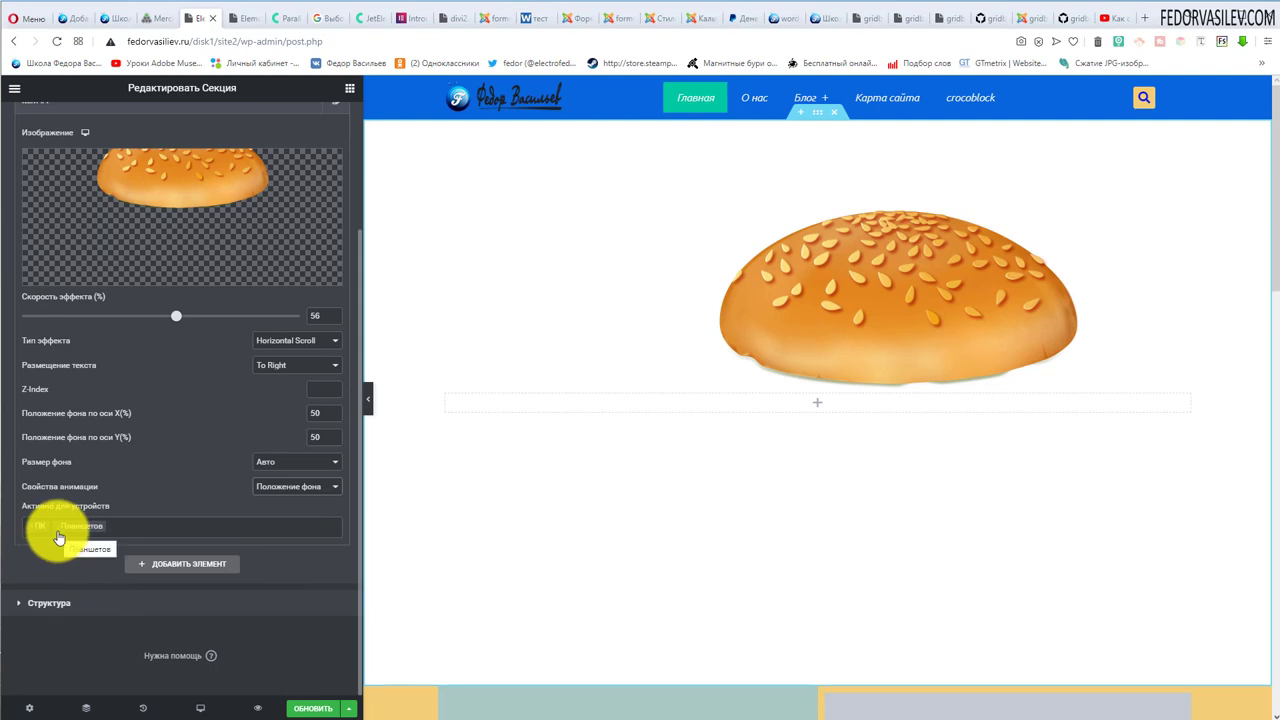
# Remove Планшетов from the bun layer's active devices, keeping only ПК.
pyautogui.click(167, 527)
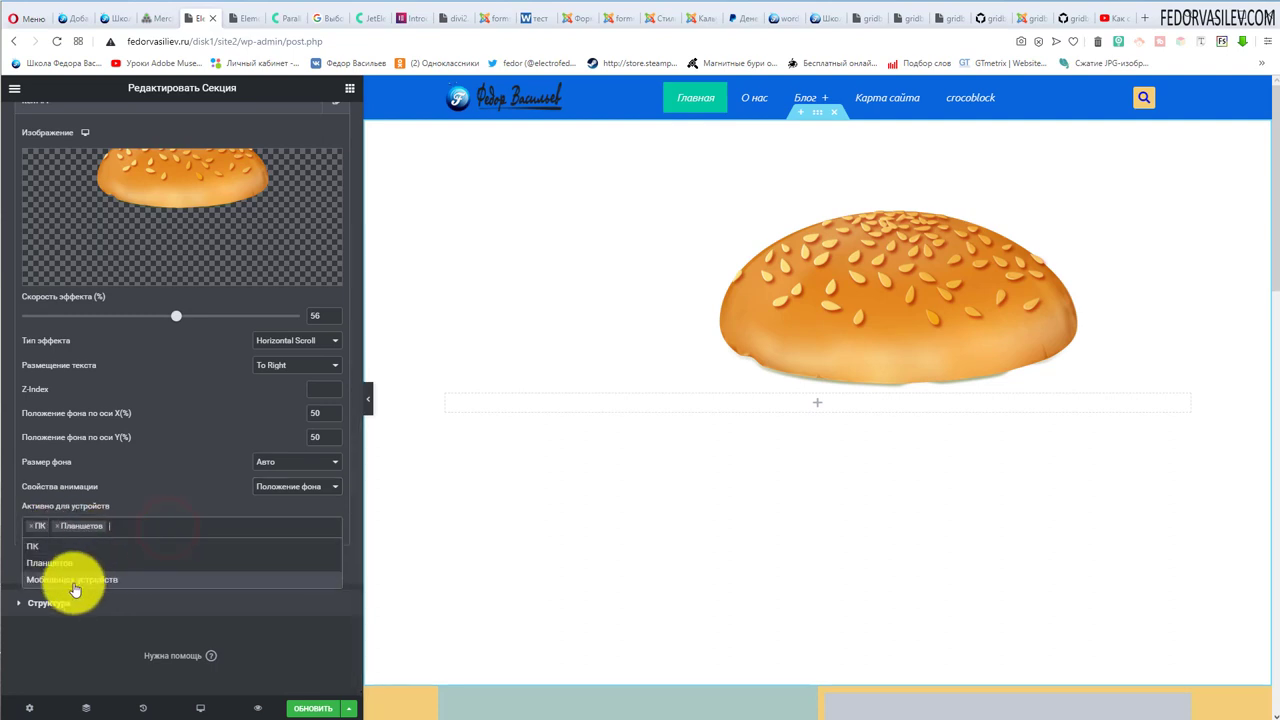
pyautogui.click(140, 497)
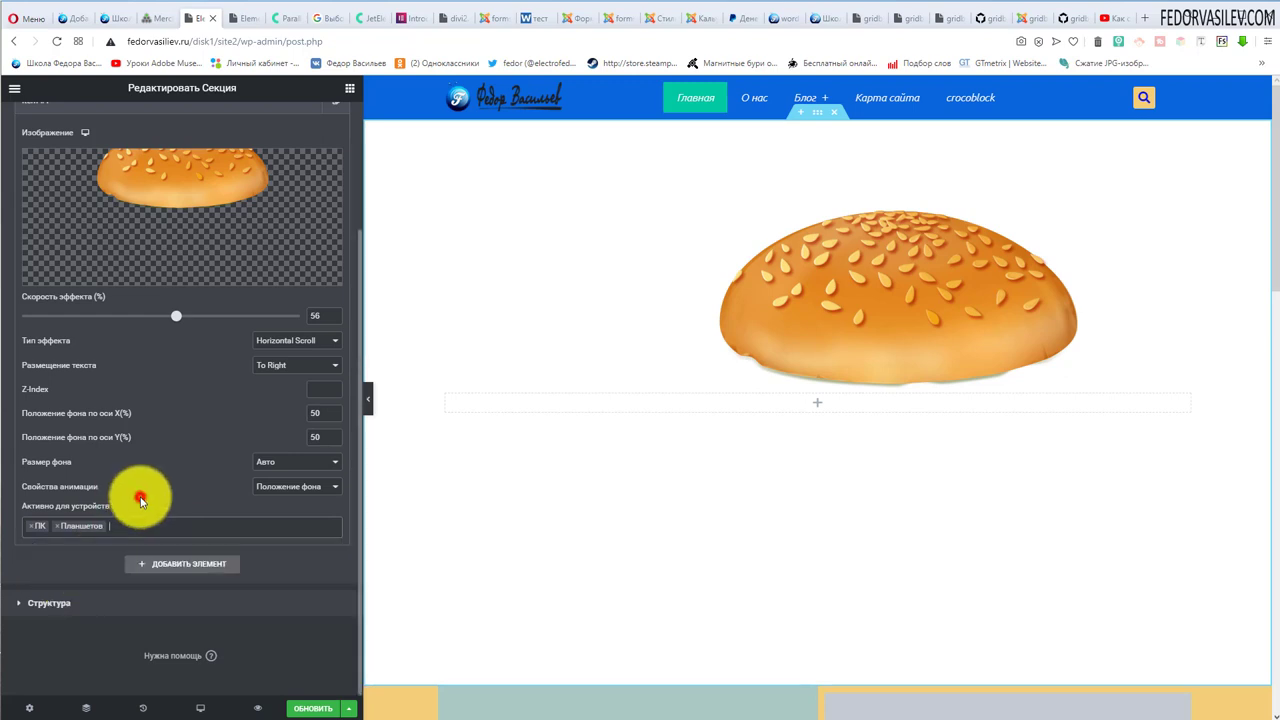
pyautogui.click(57, 530)
pyautogui.click(184, 505)
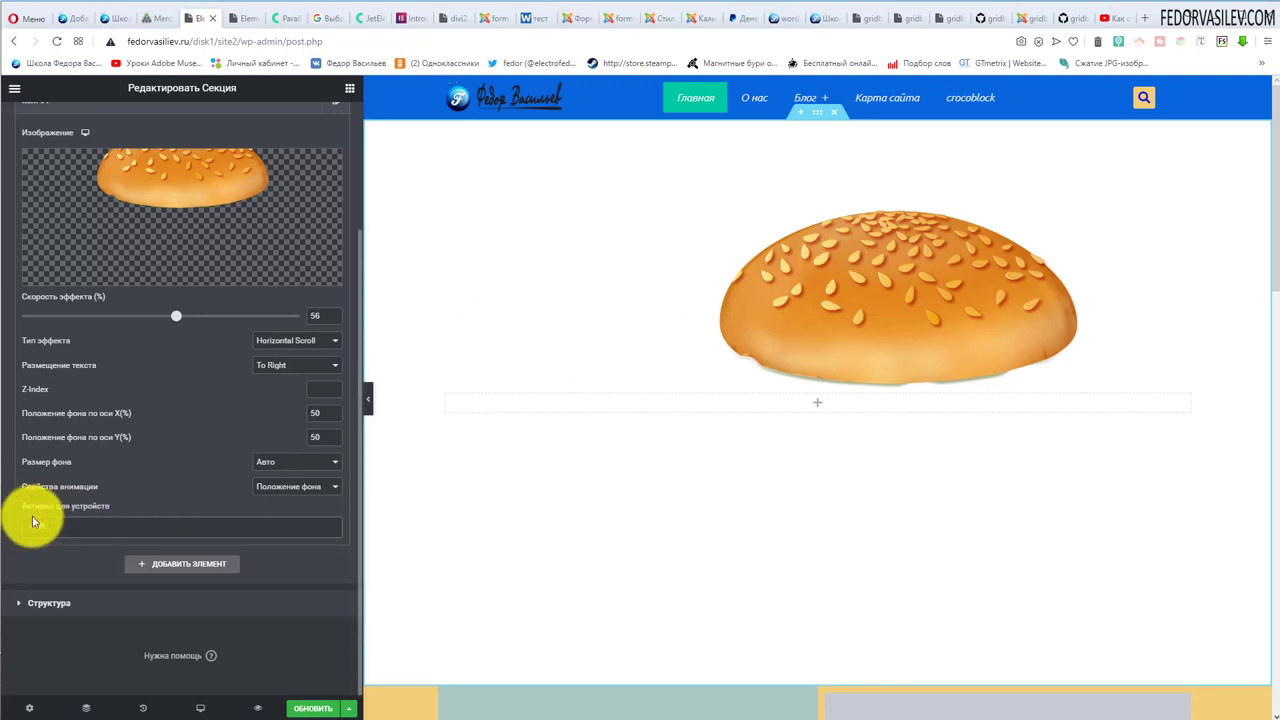
# Set the bun layer's effect type to Движение мышки with an effect speed of 2%.
pyautogui.click(308, 503)
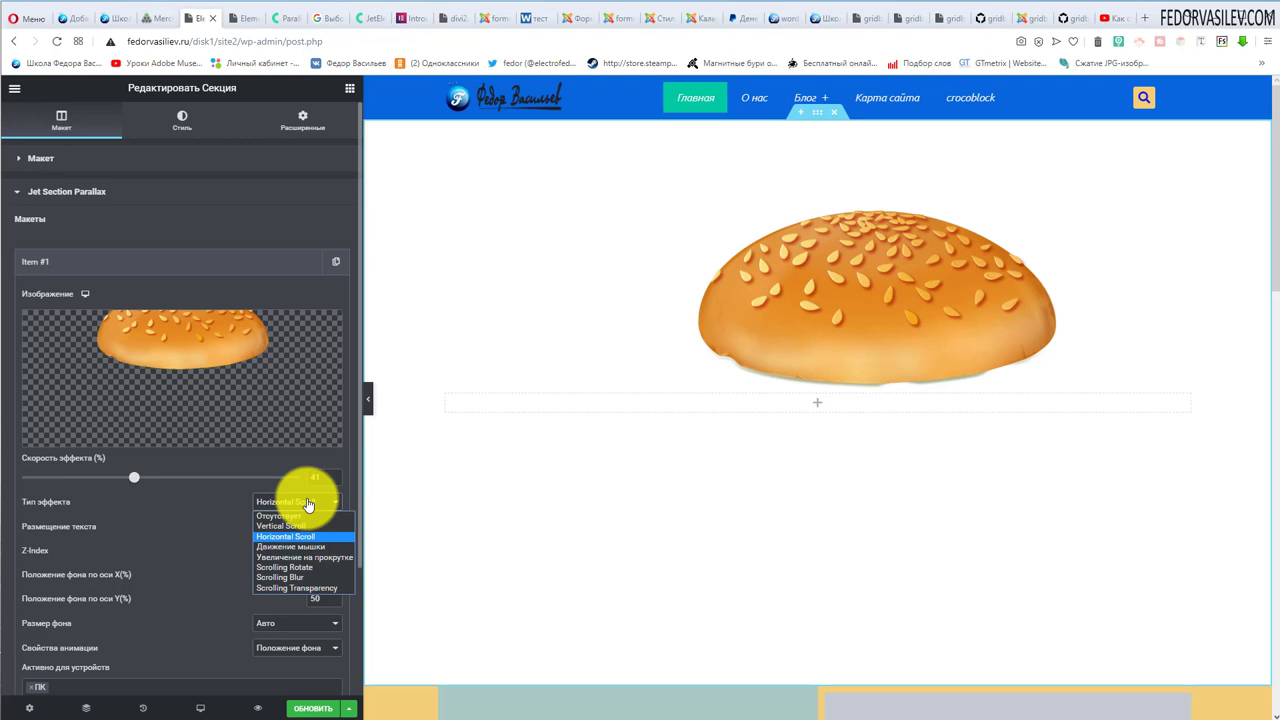
pyautogui.click(300, 546)
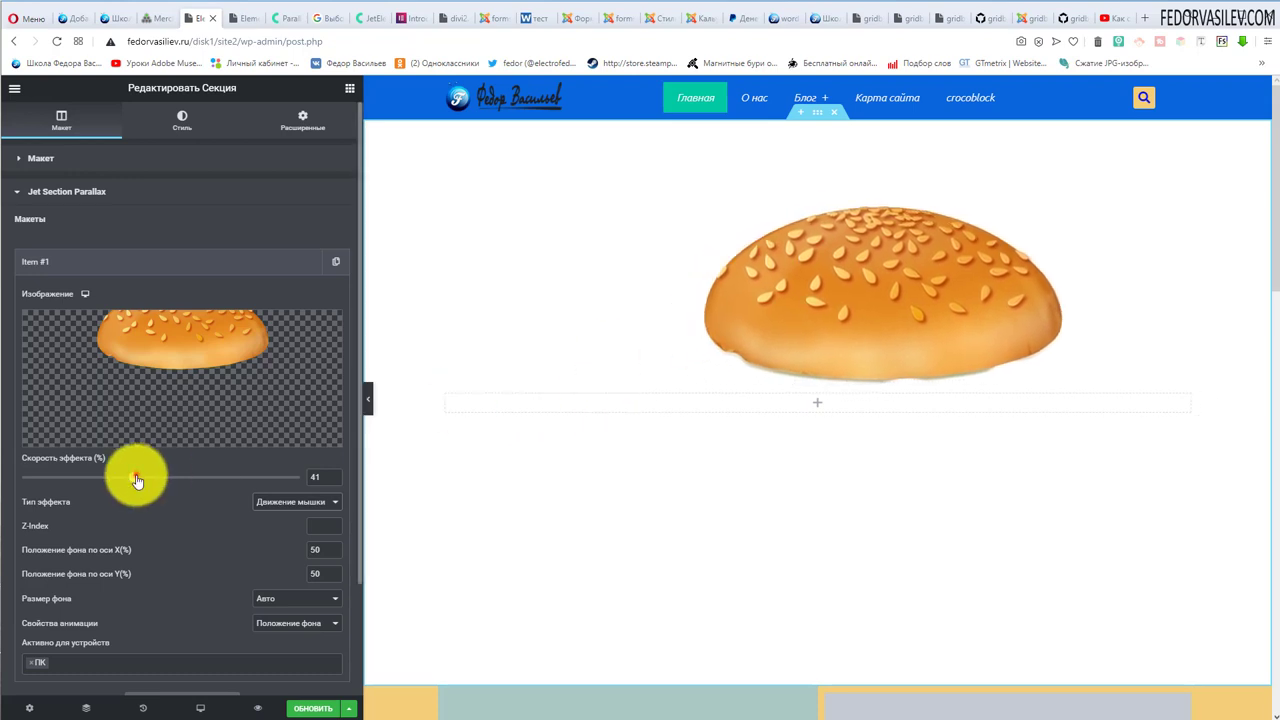
pyautogui.moveTo(137, 481); pyautogui.dragTo(29, 480)
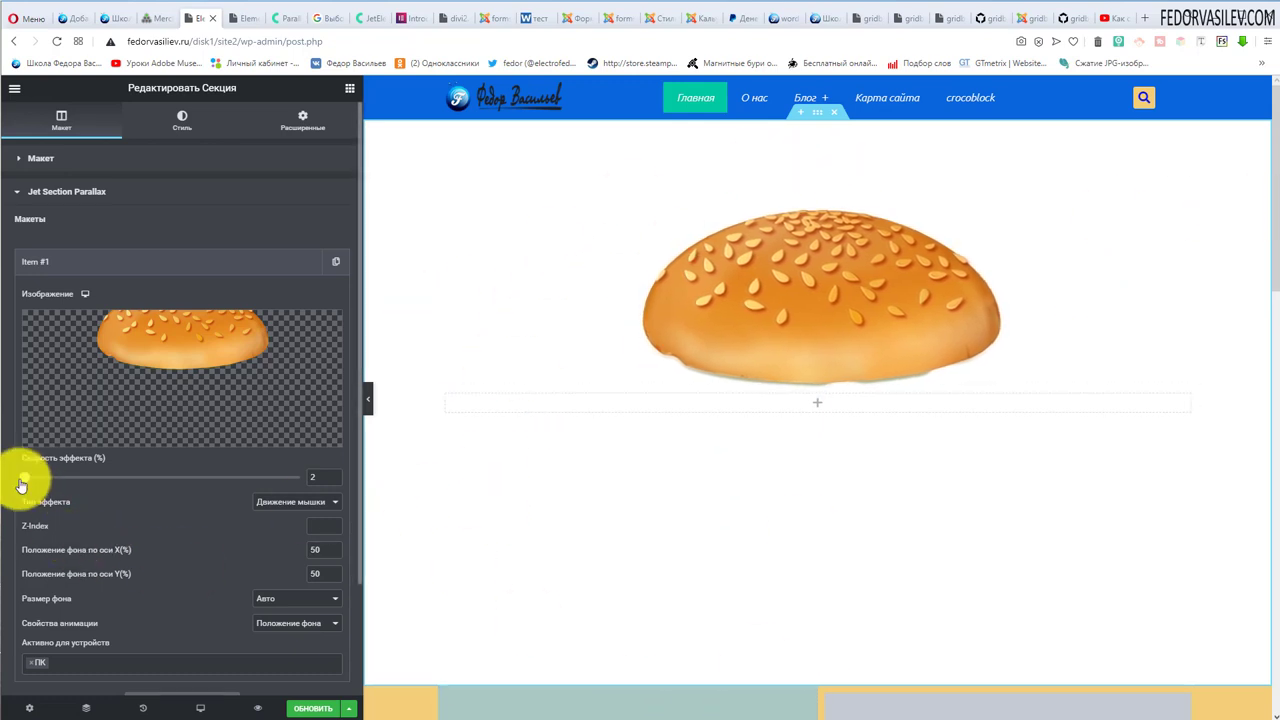
# Raise the bun layer's effect speed to 33% and collapse its settings.
pyautogui.moveTo(22, 485); pyautogui.dragTo(111, 478)
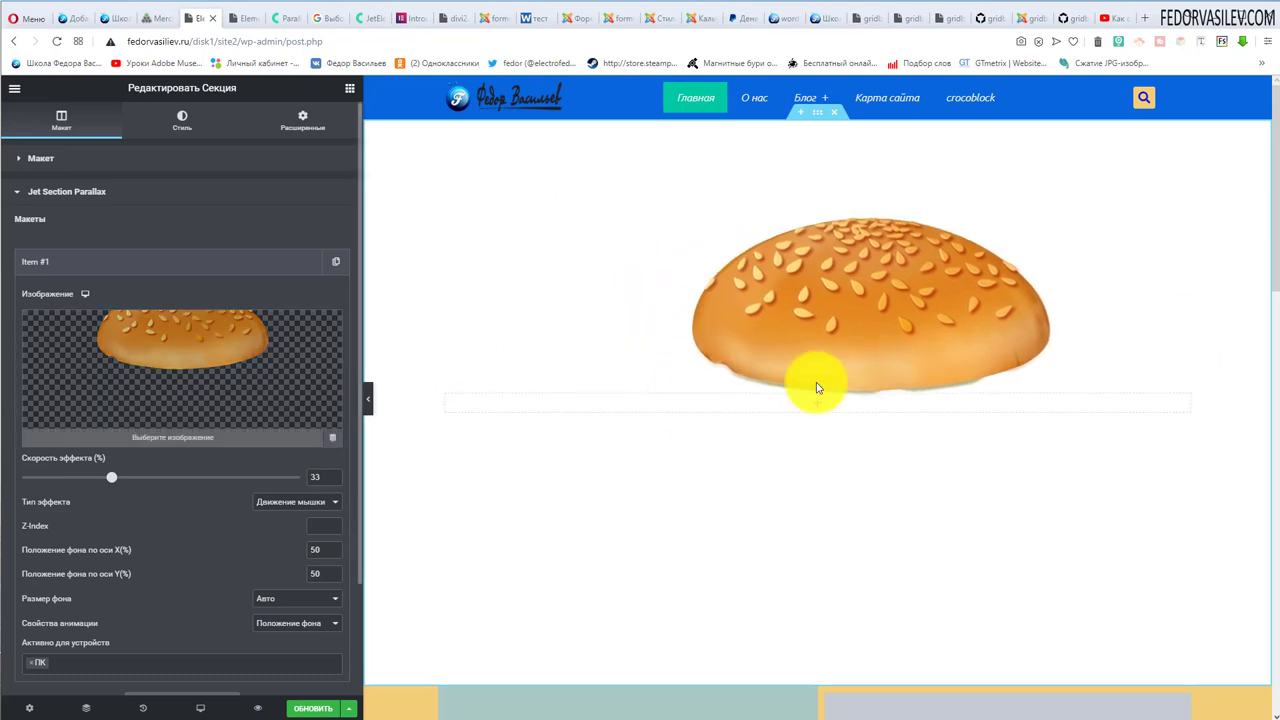
pyautogui.scroll(-2, 163, 386)
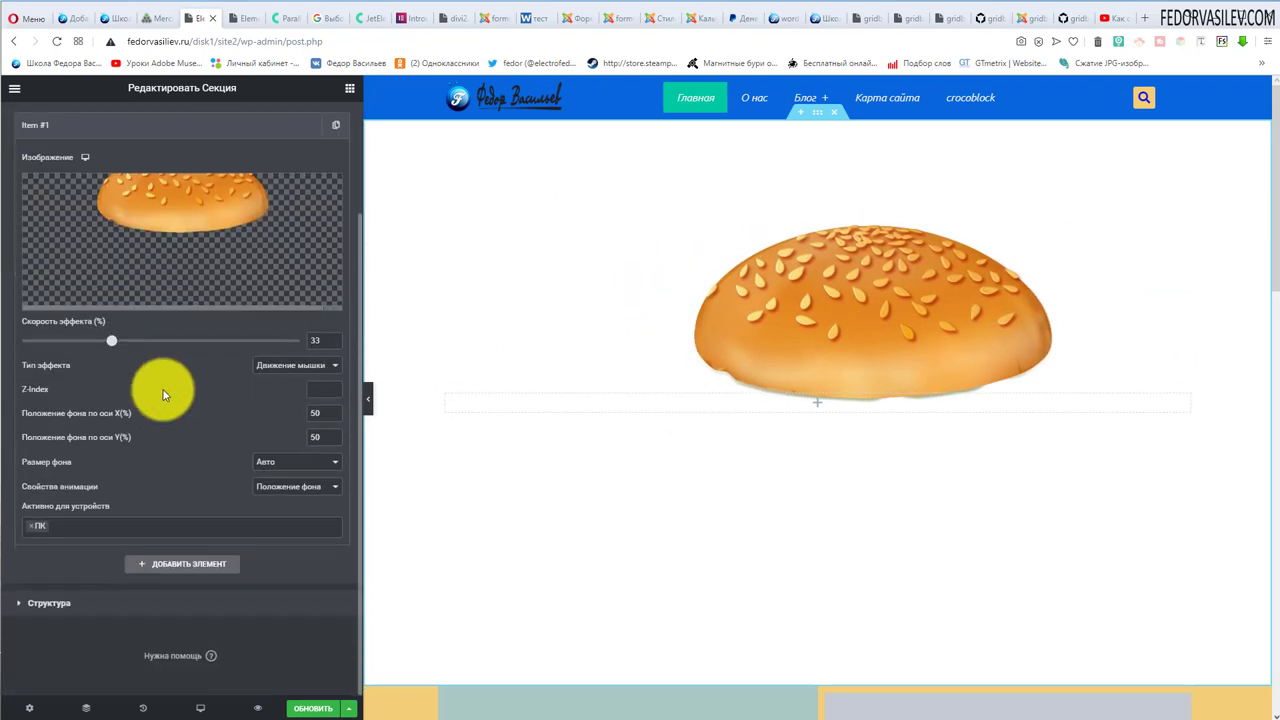
pyautogui.scroll(2, 143, 425)
pyautogui.click(105, 261)
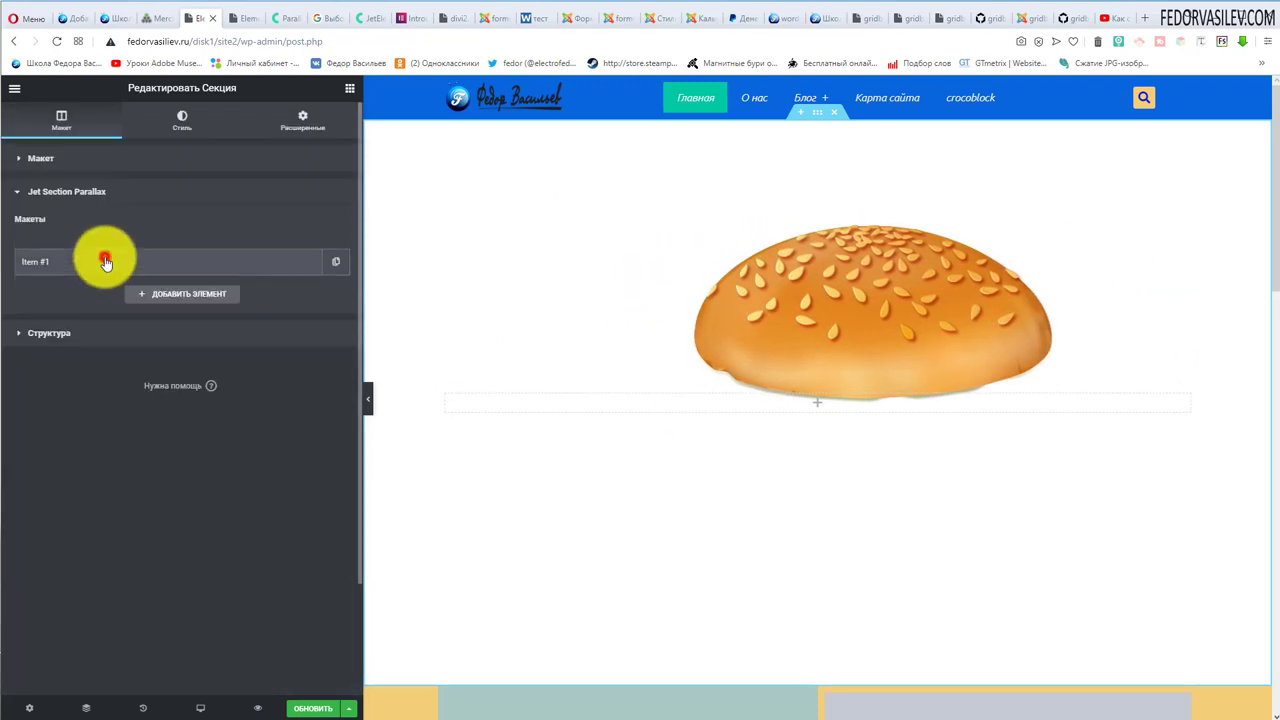
# Add a second parallax layer with the lettuce, tomato and cheese image from the media library.
pyautogui.click(153, 294)
pyautogui.click(161, 412)
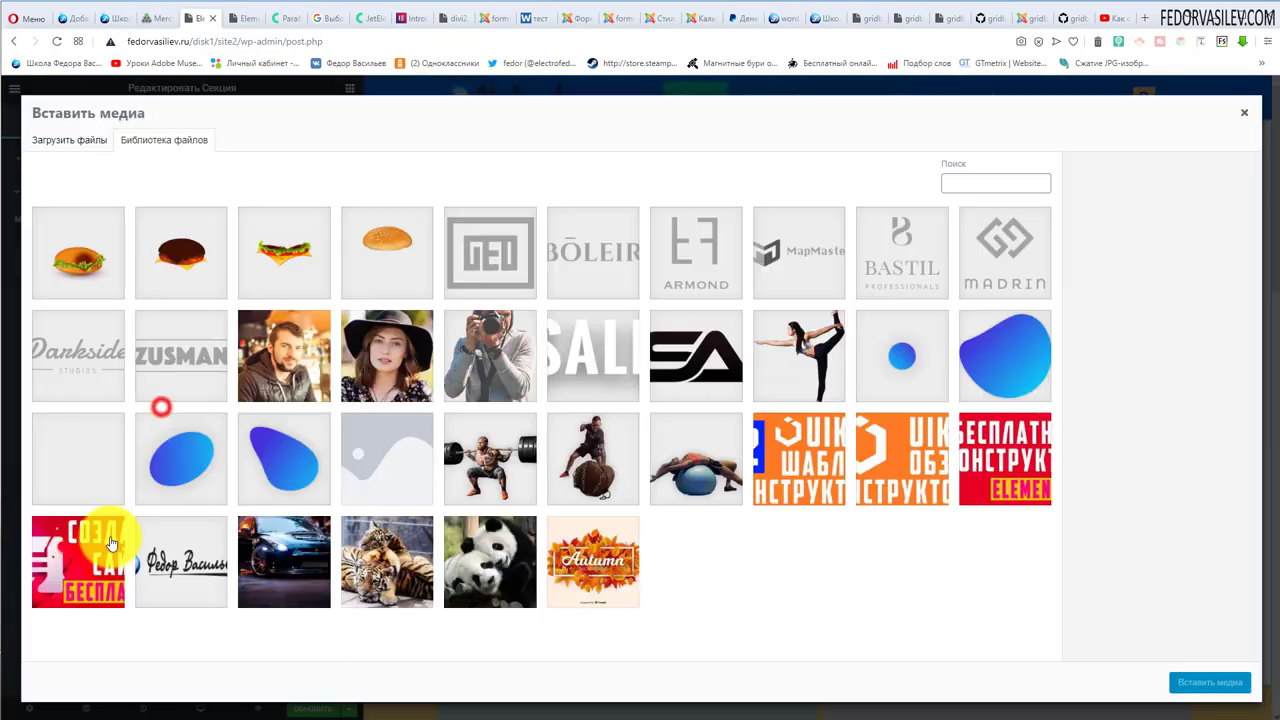
pyautogui.click(258, 284)
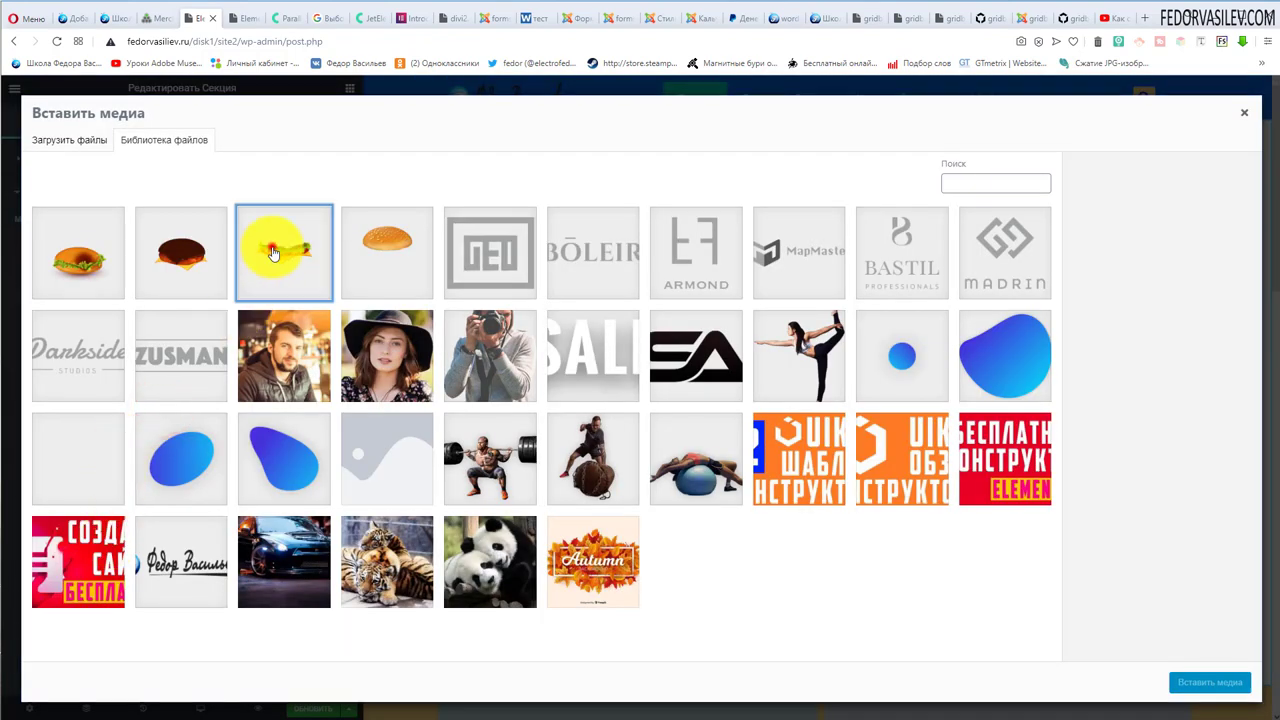
pyautogui.click(1185, 683)
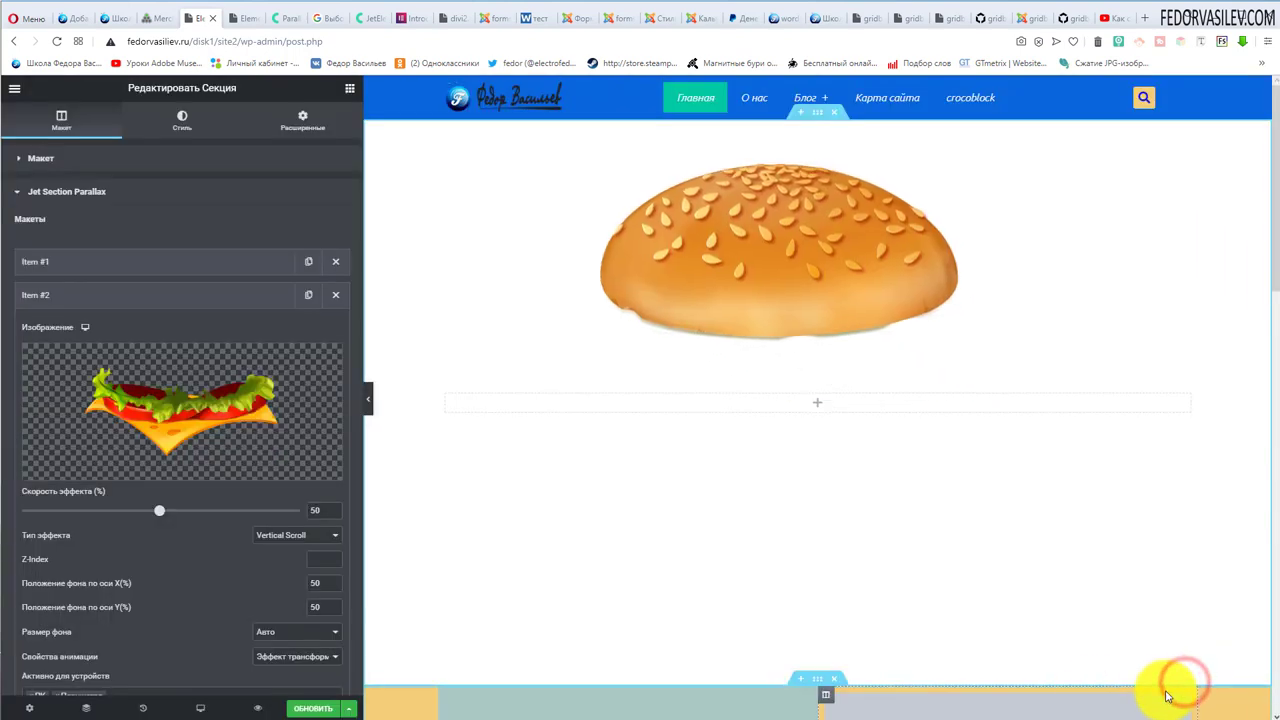
# Reapply Авто as the lettuce layer's background size and set its effect type to Движение мышки.
pyautogui.click(286, 634)
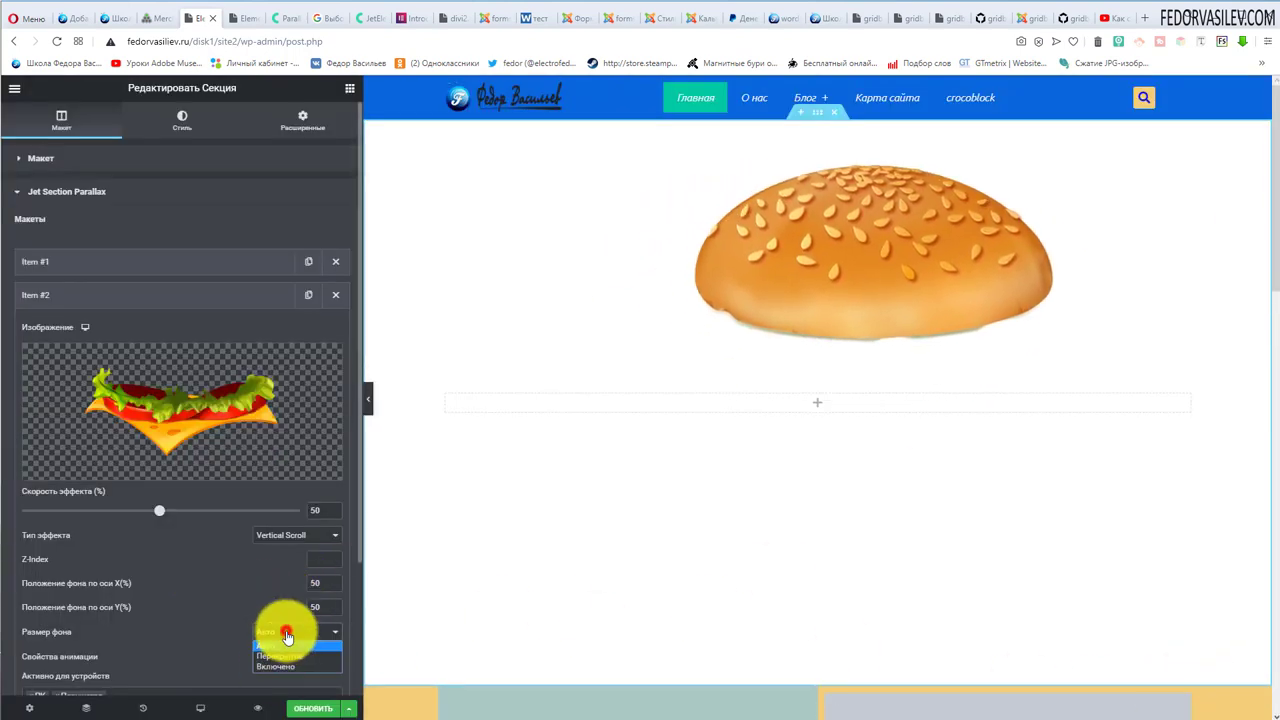
pyautogui.click(290, 661)
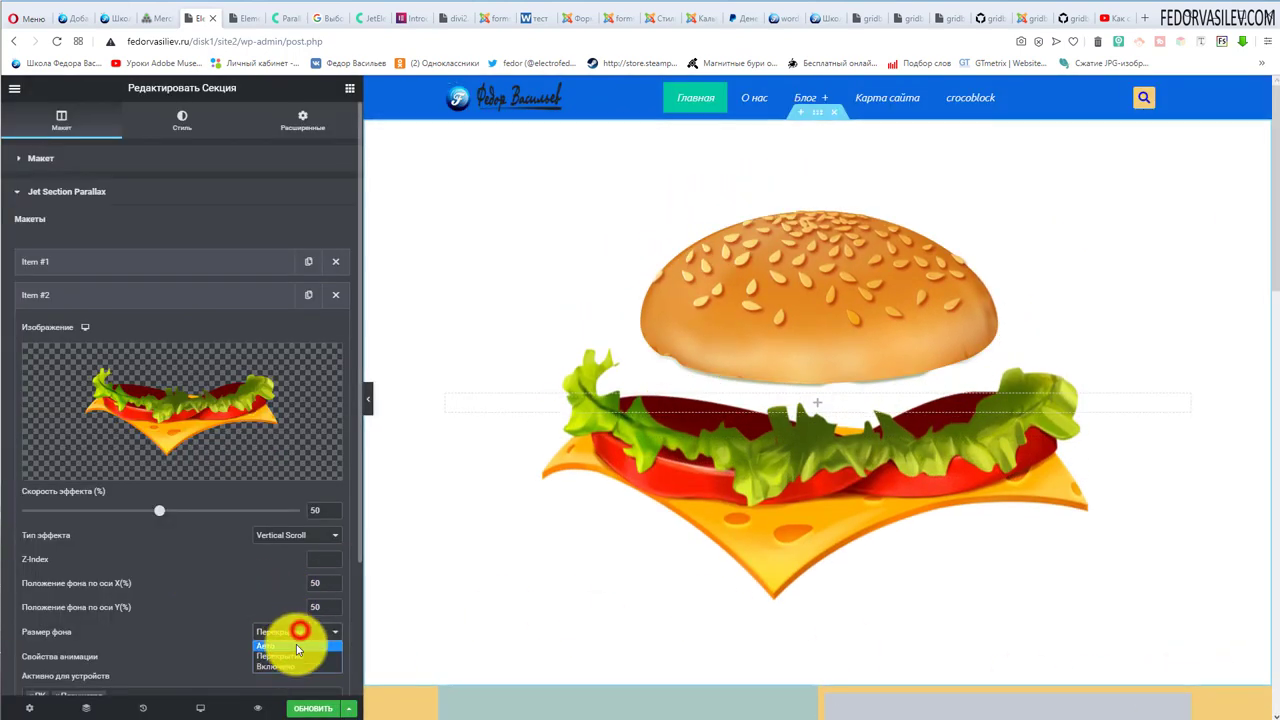
pyautogui.click(296, 648)
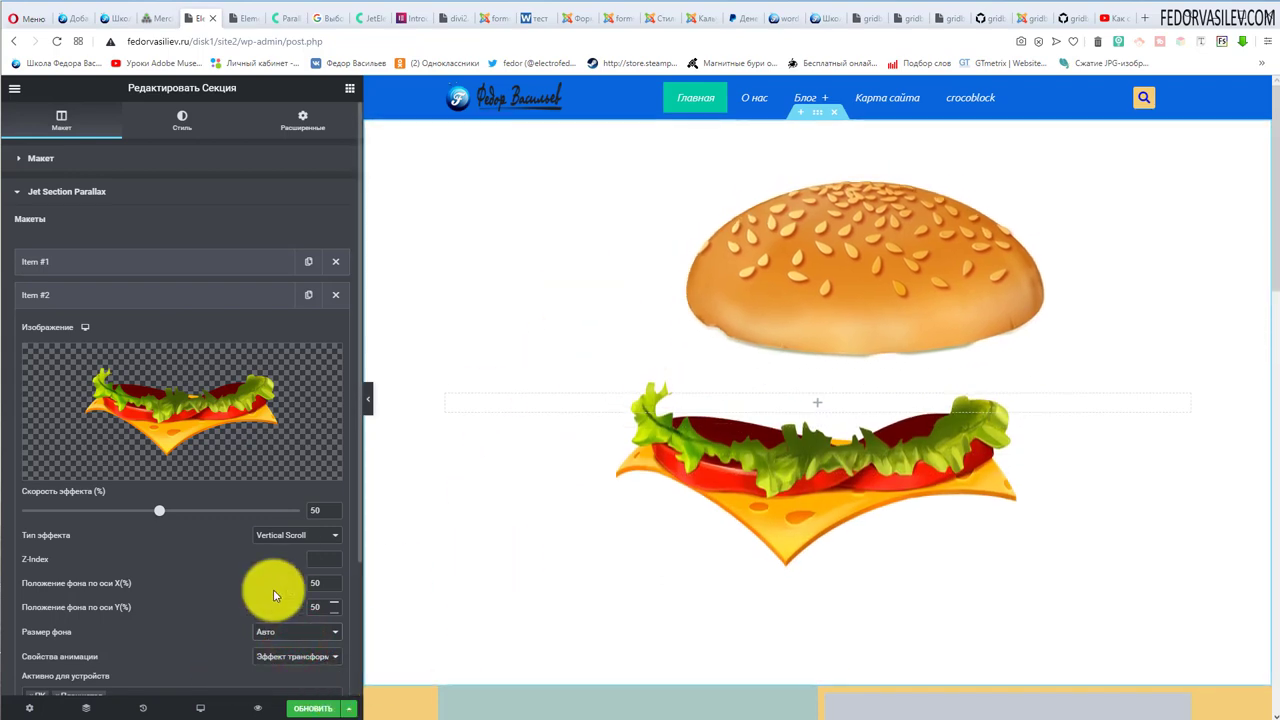
pyautogui.click(288, 535)
pyautogui.click(302, 580)
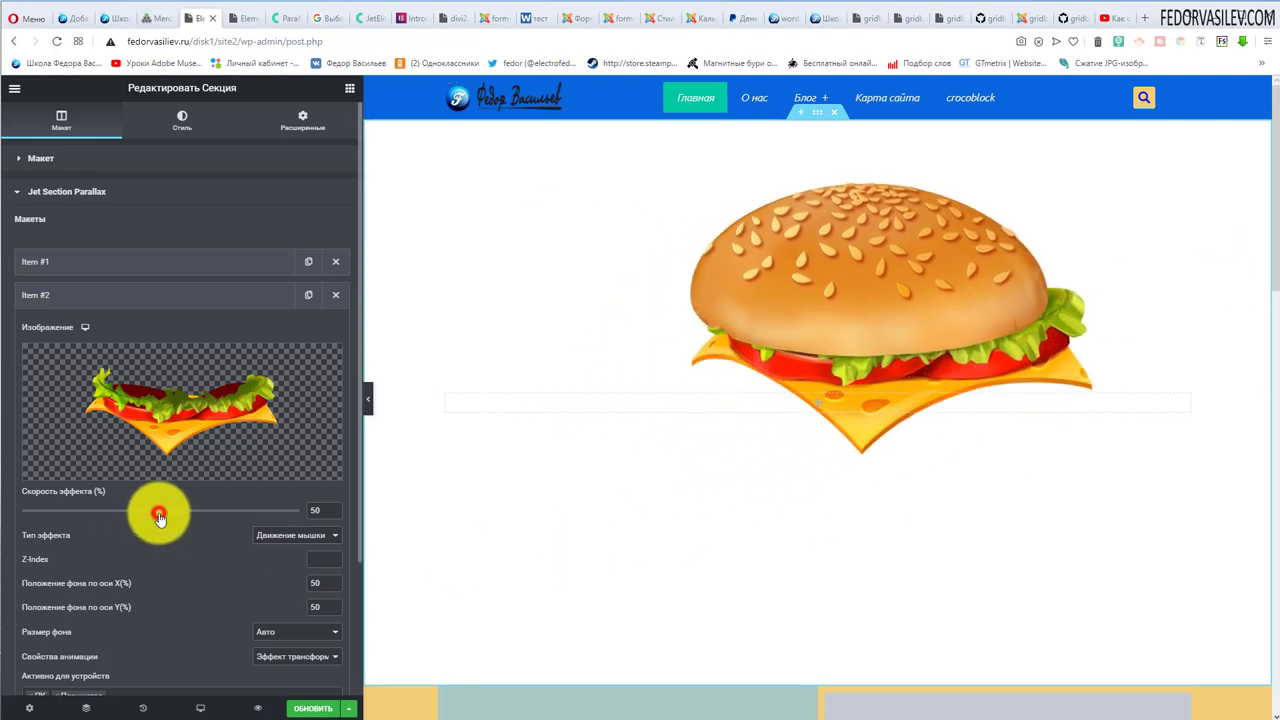
# Try an effect speed of 32% on the lettuce layer, settle on 57%, and collapse its settings.
pyautogui.moveTo(159, 515); pyautogui.dragTo(109, 510)
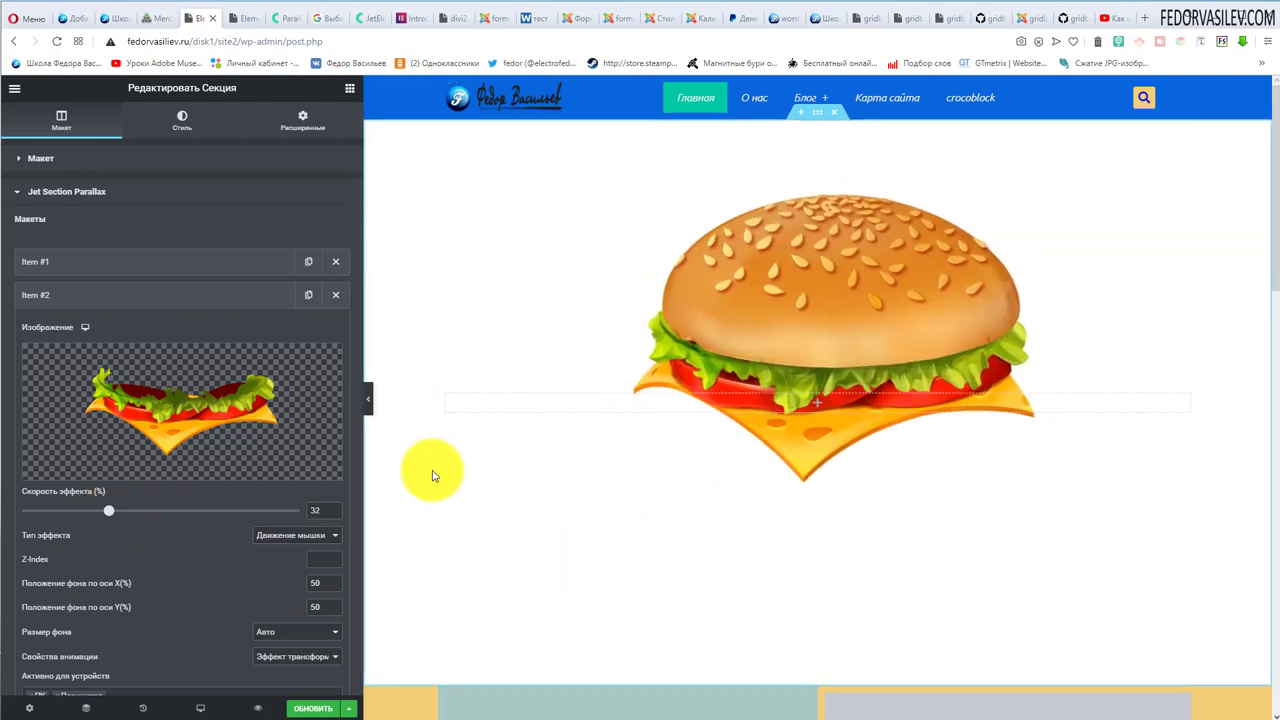
pyautogui.click(178, 511)
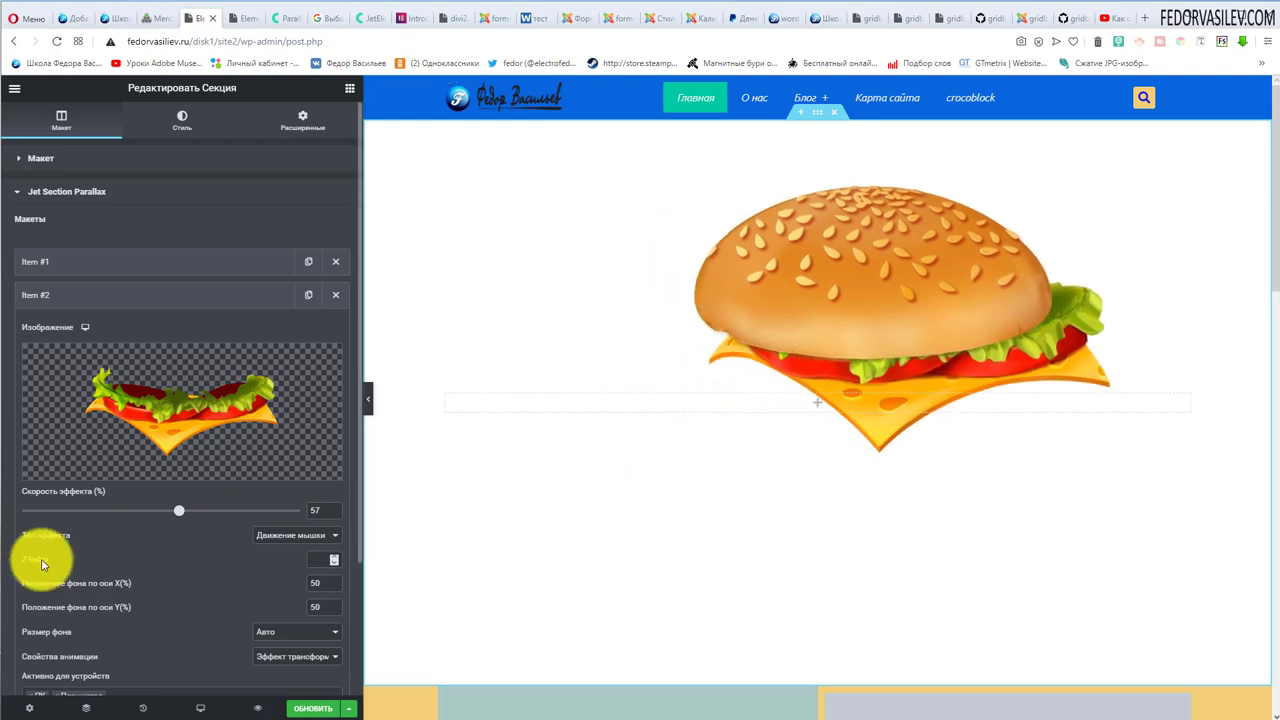
pyautogui.click(130, 294)
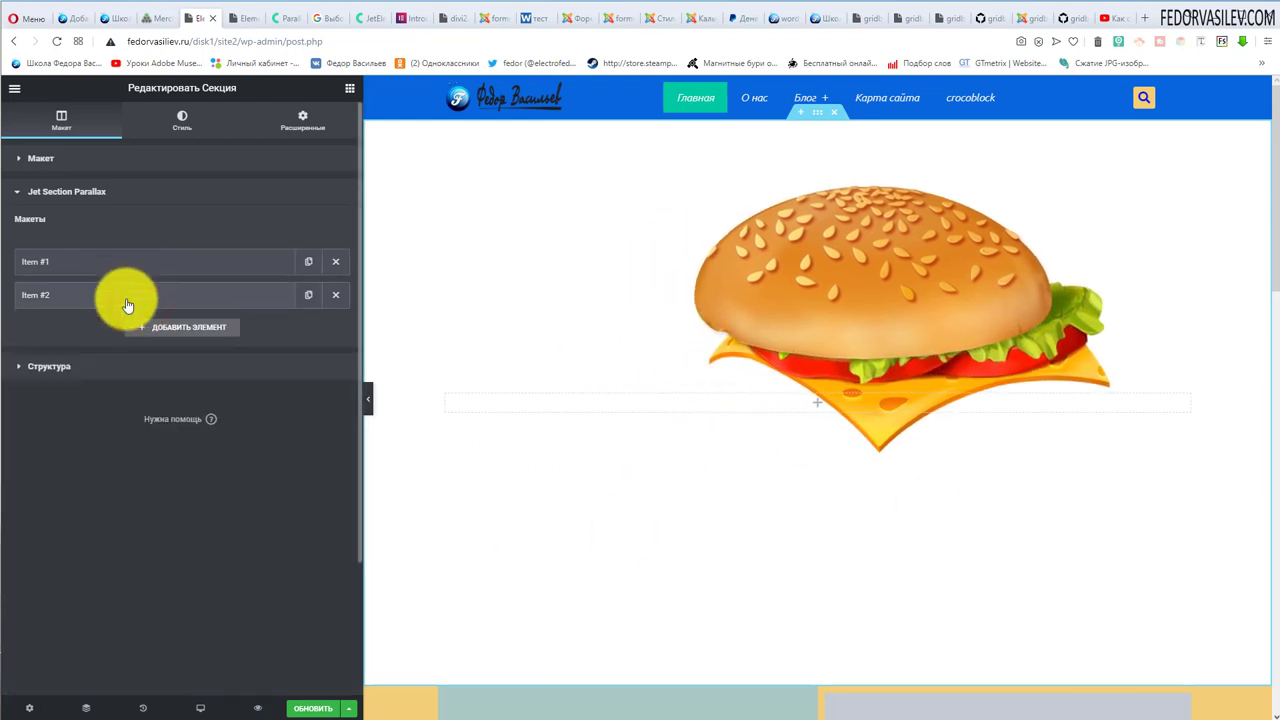
pyautogui.click(130, 296)
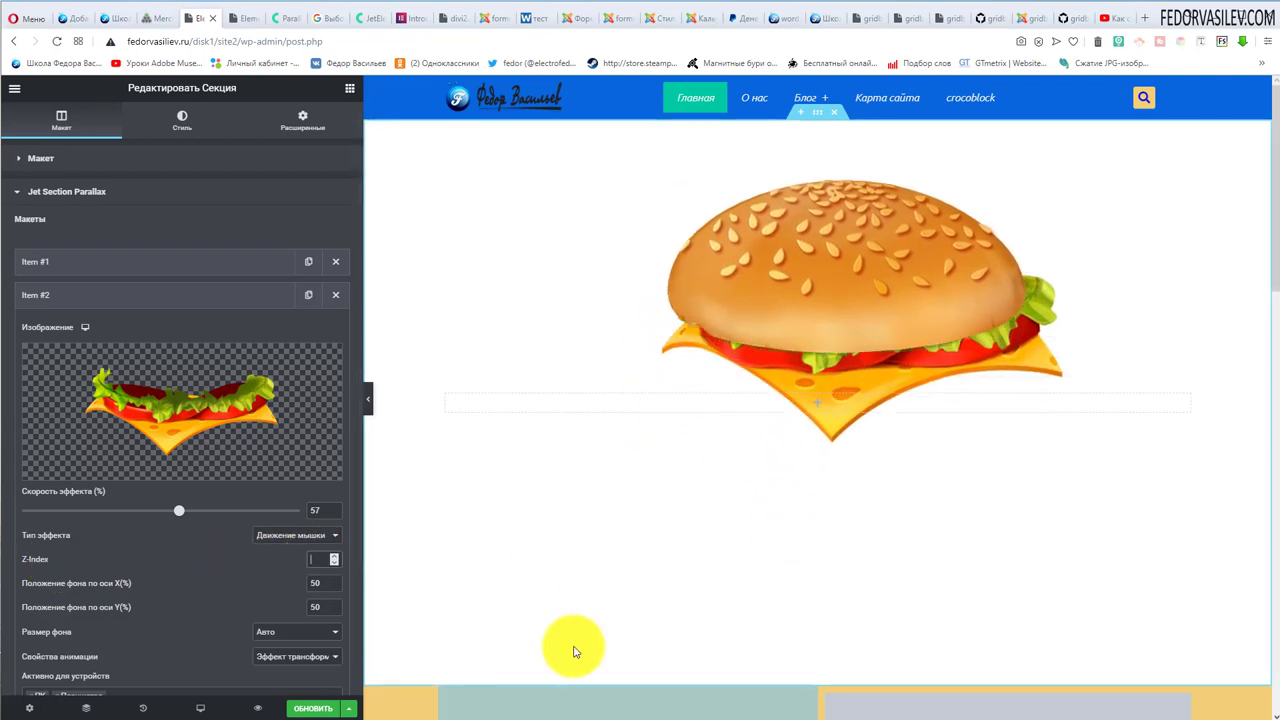
pyautogui.click(235, 294)
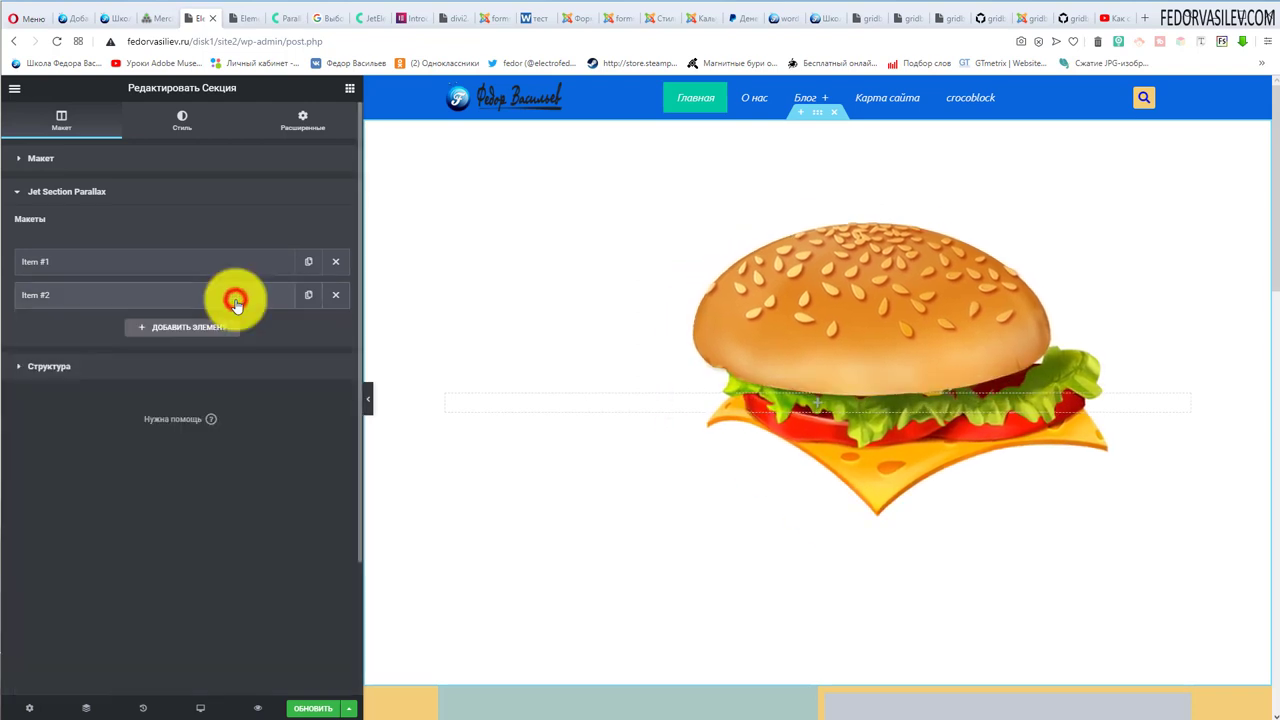
# Add a third parallax layer to the section and save the page.
pyautogui.click(200, 328)
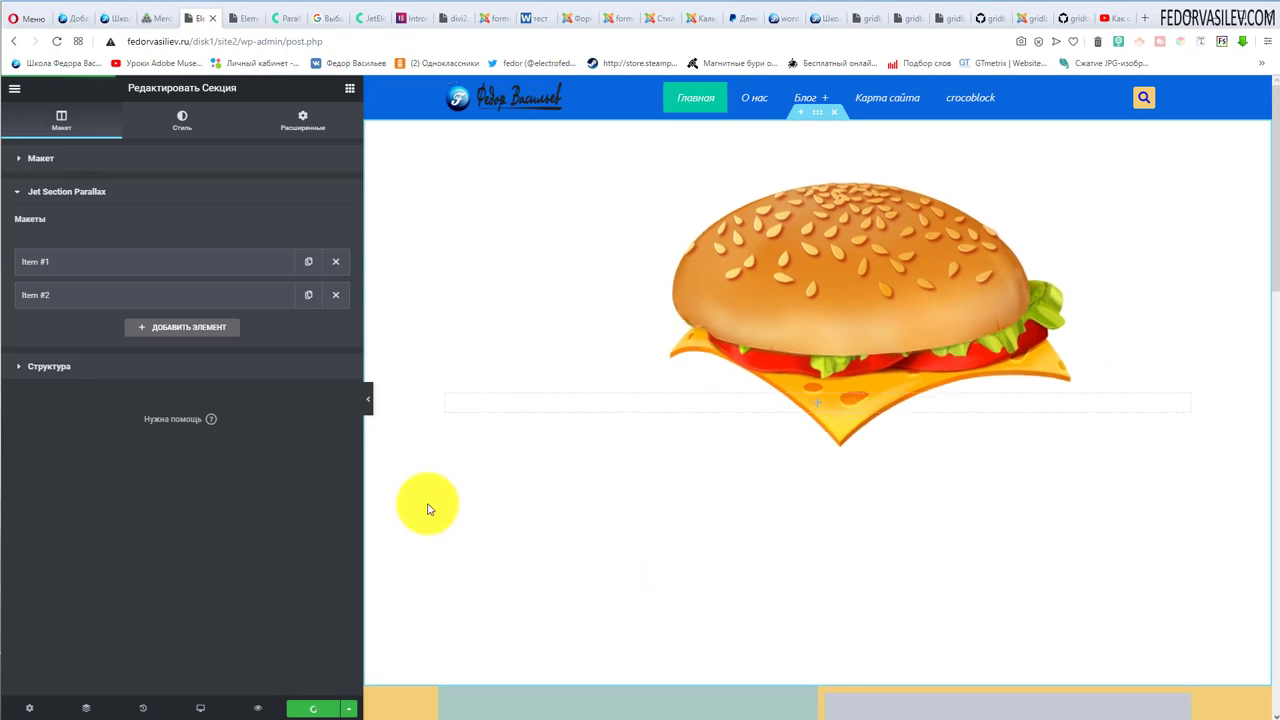
pyautogui.click(243, 18)
pyautogui.click(57, 41)
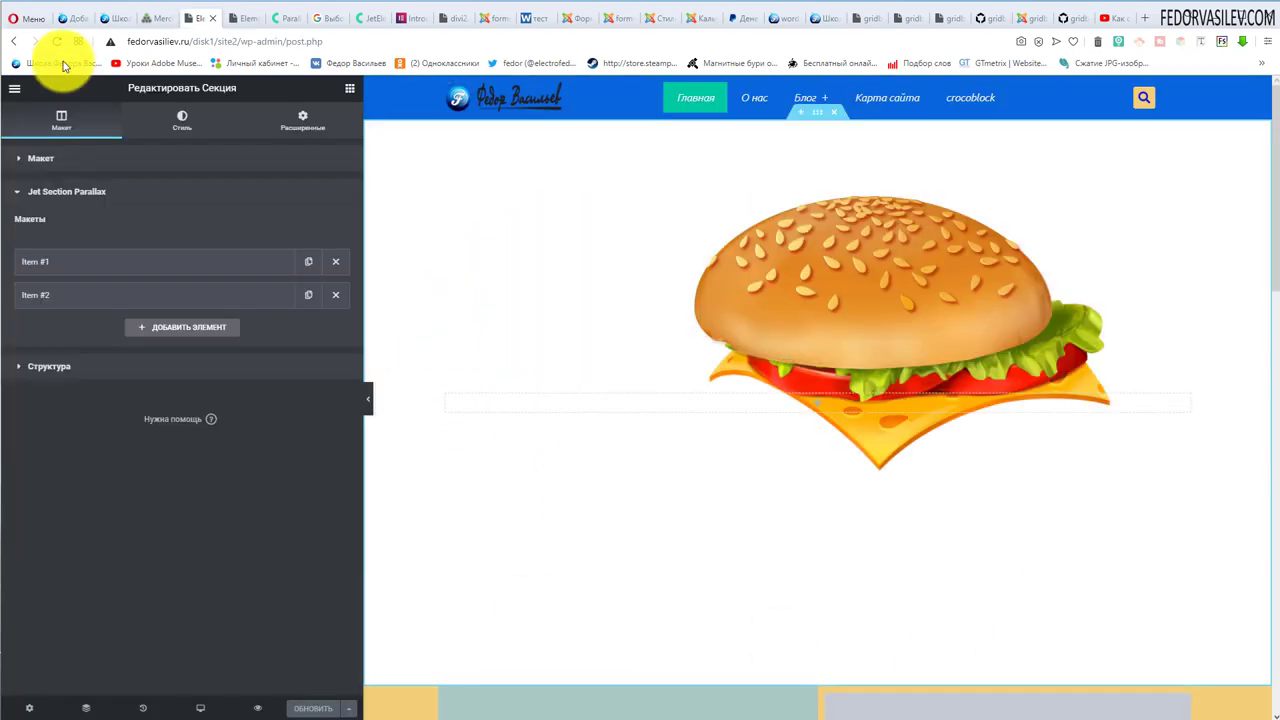
# Reload the editor and reopen the burger section's Jet Section Parallax settings.
pyautogui.click(58, 43)
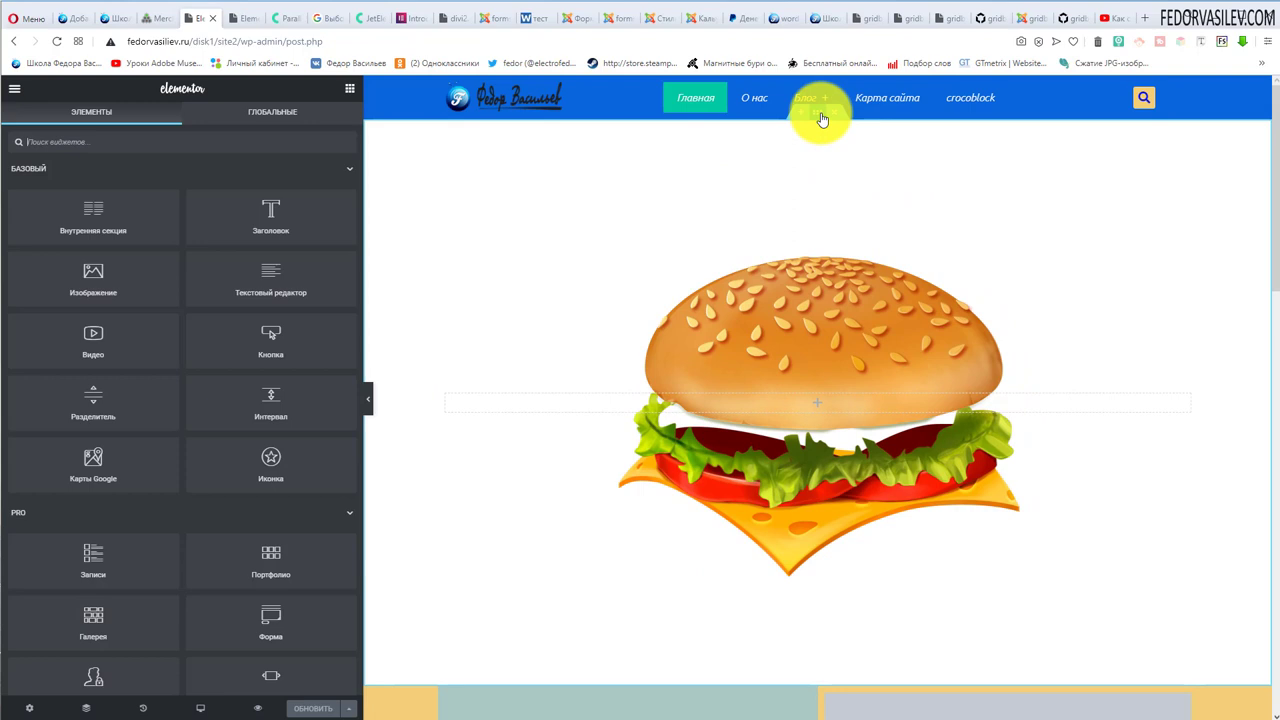
pyautogui.click(819, 113)
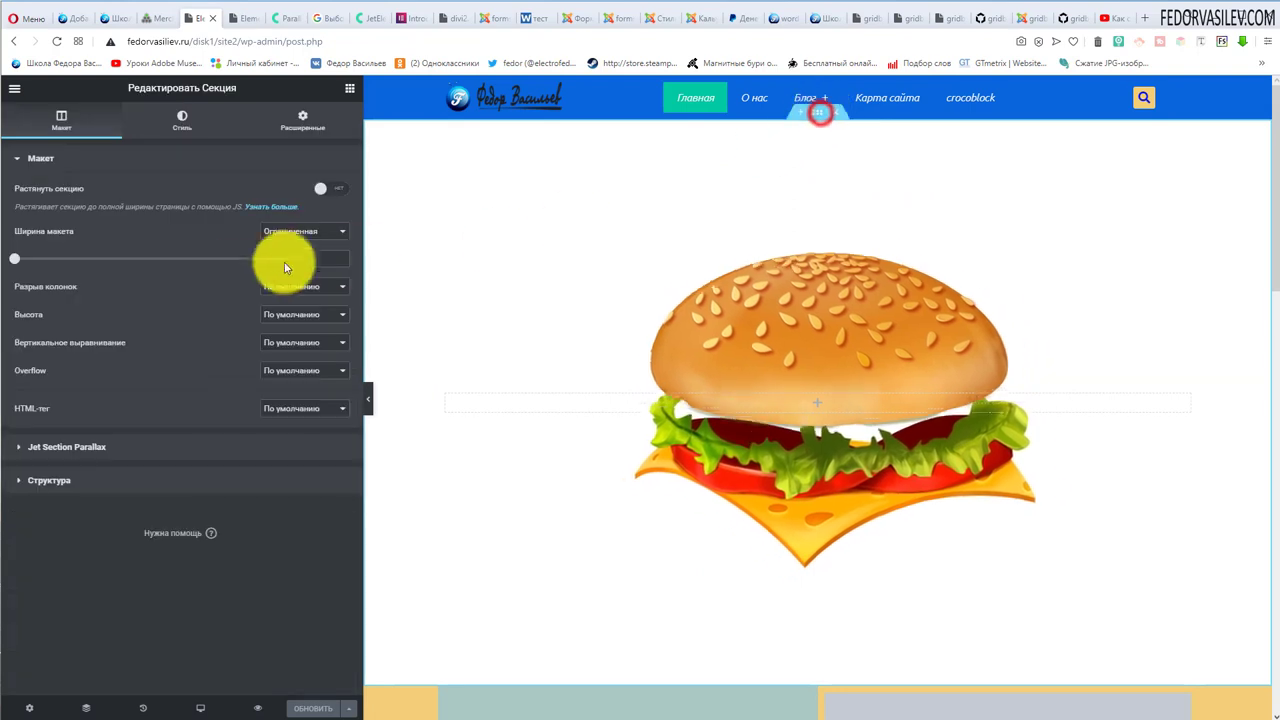
pyautogui.click(113, 449)
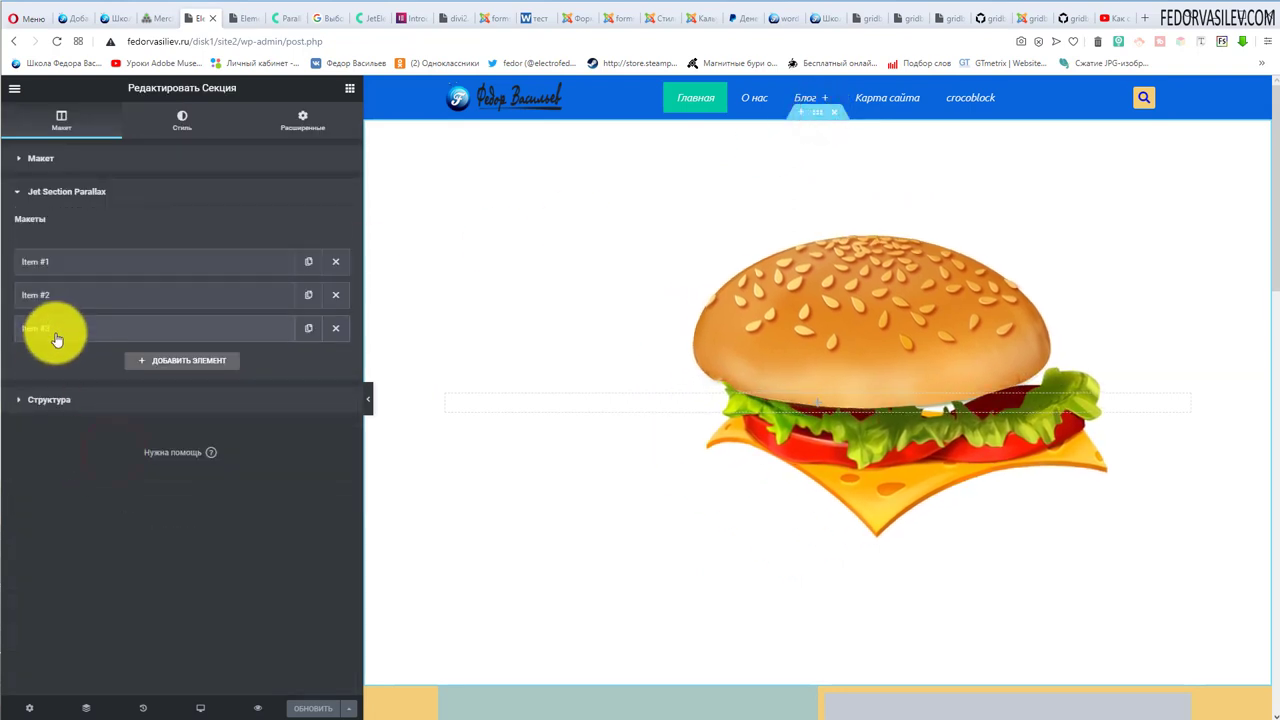
# Insert the patty with cheese image from the media library into the third parallax layer, Item #3.
pyautogui.click(57, 340)
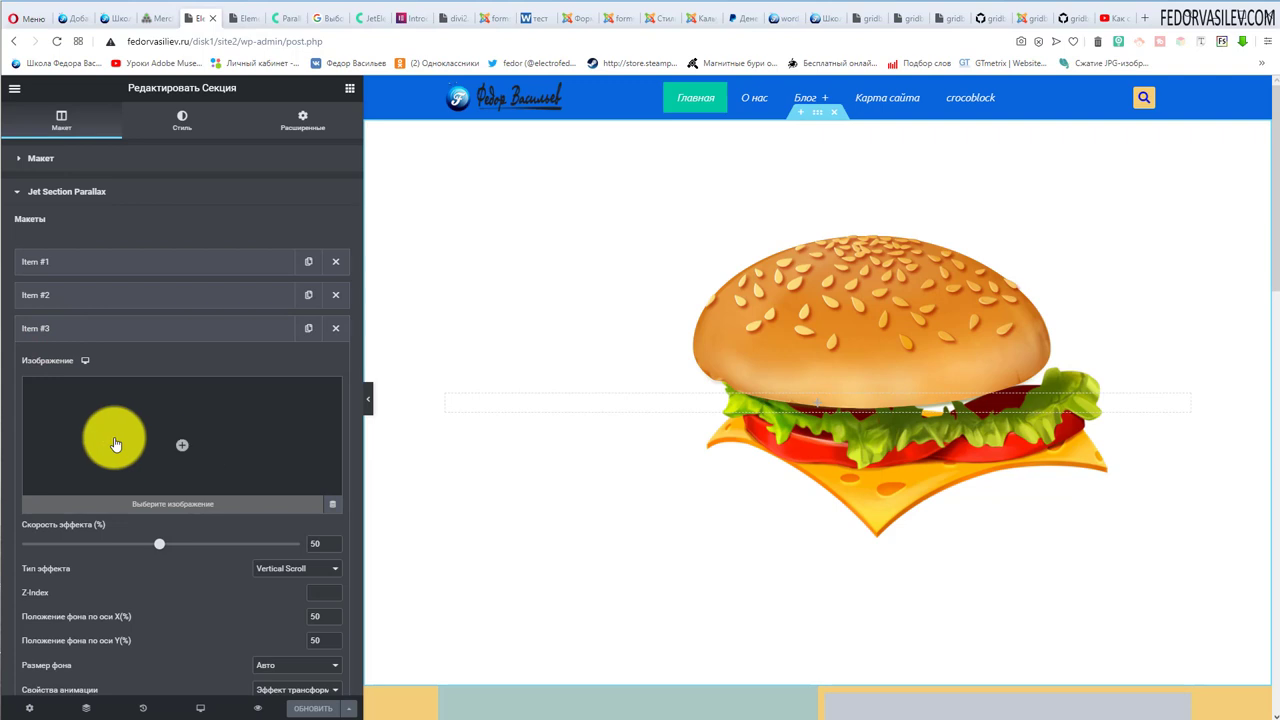
pyautogui.click(70, 327)
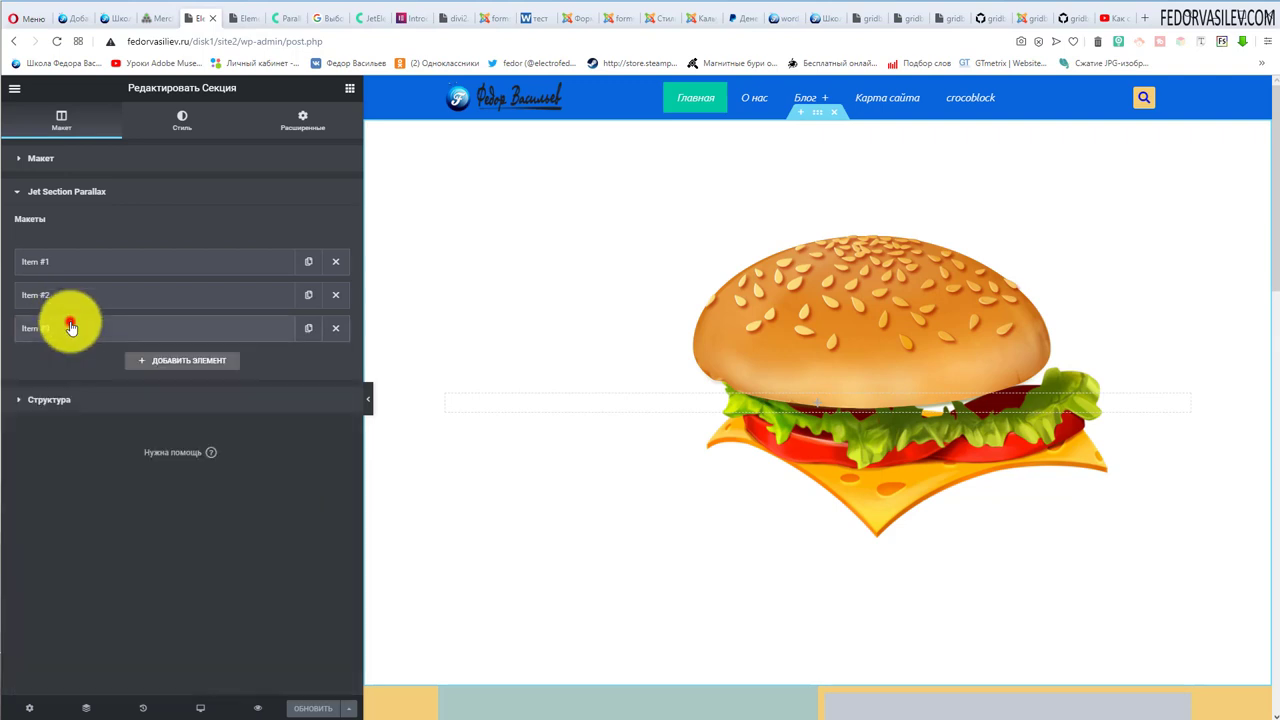
pyautogui.click(50, 330)
pyautogui.click(42, 328)
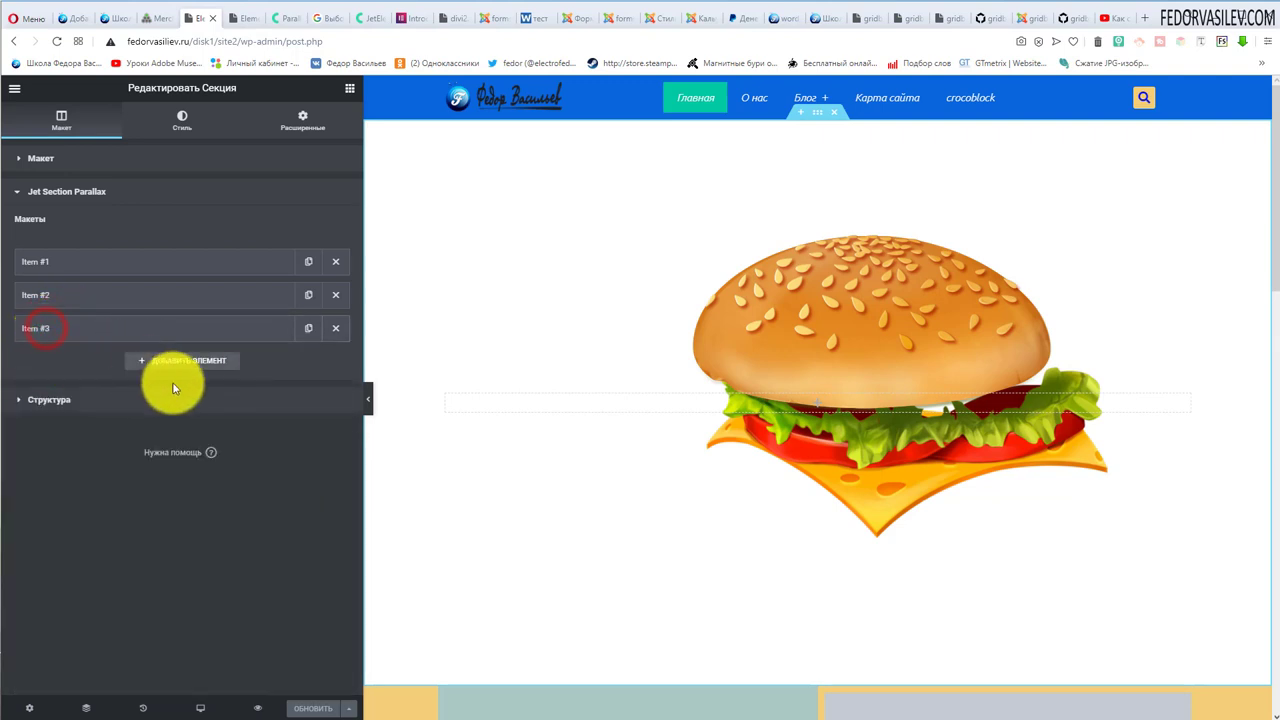
pyautogui.click(148, 330)
pyautogui.click(173, 434)
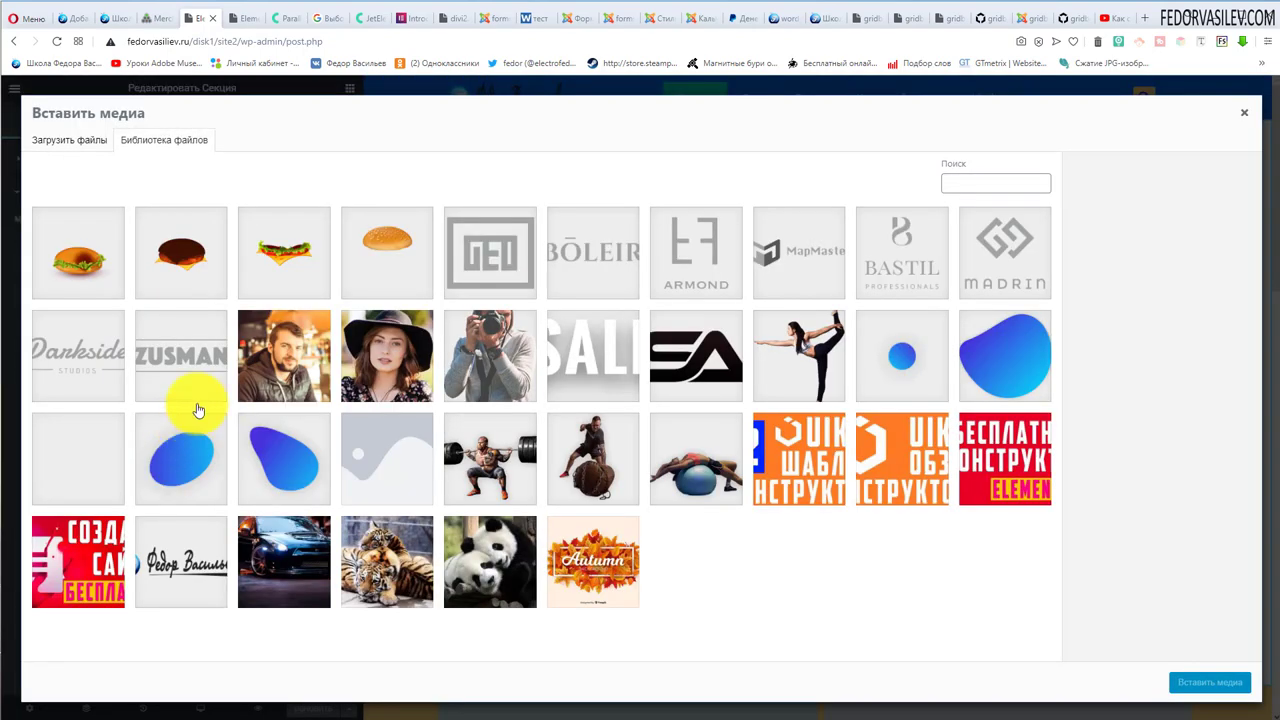
pyautogui.click(165, 257)
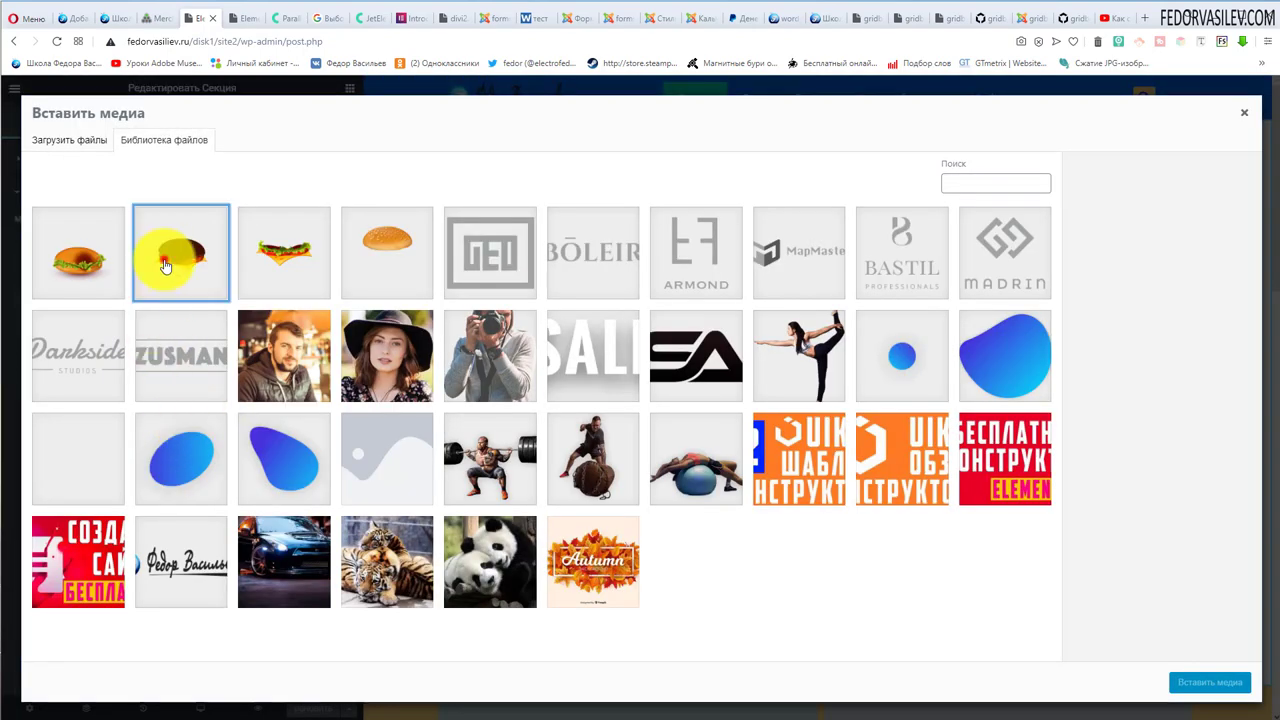
pyautogui.click(1189, 682)
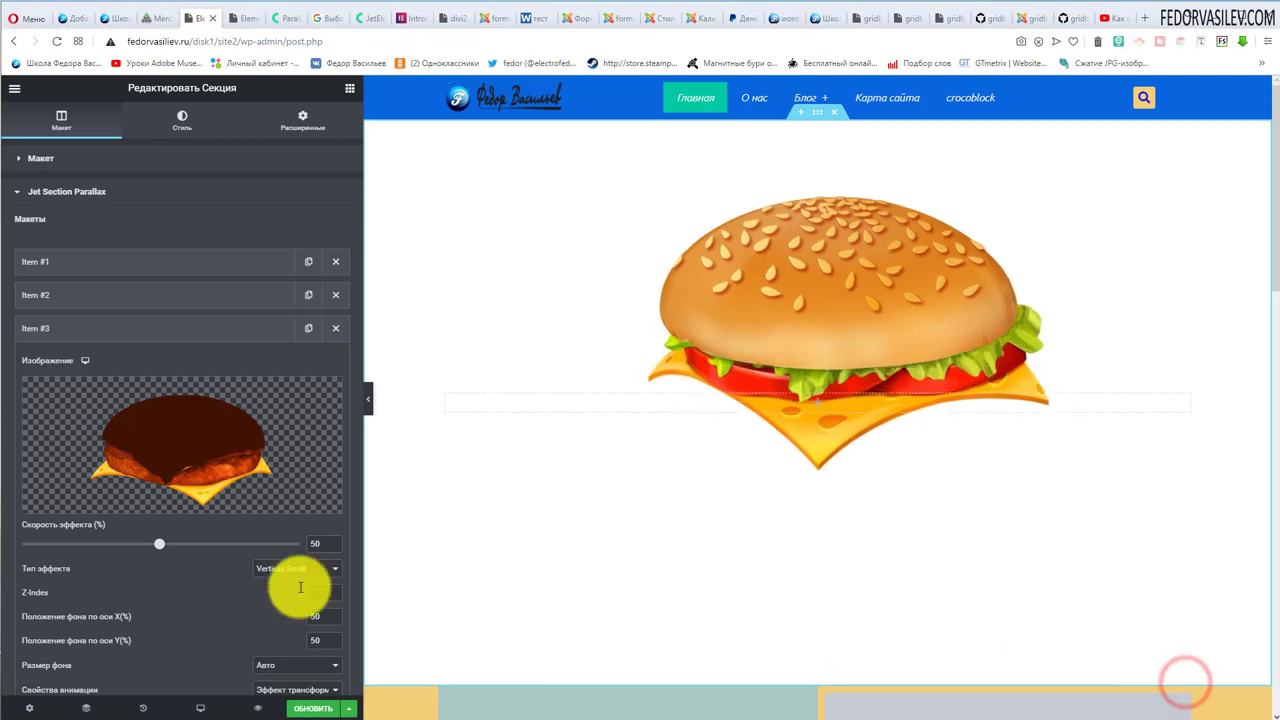
# Set the patty layer's background size to Авто, effect type to Движение мышки and effect speed to 14%.
pyautogui.scroll(-1, 270, 630)
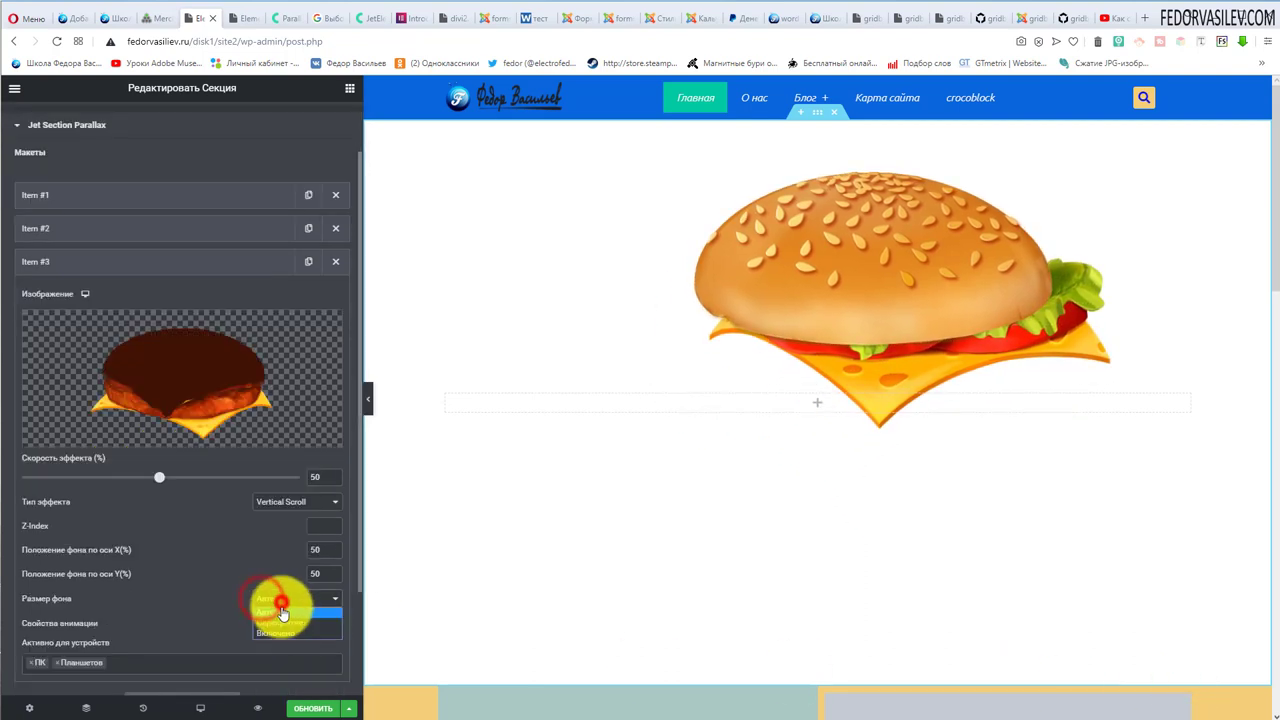
pyautogui.click(282, 625)
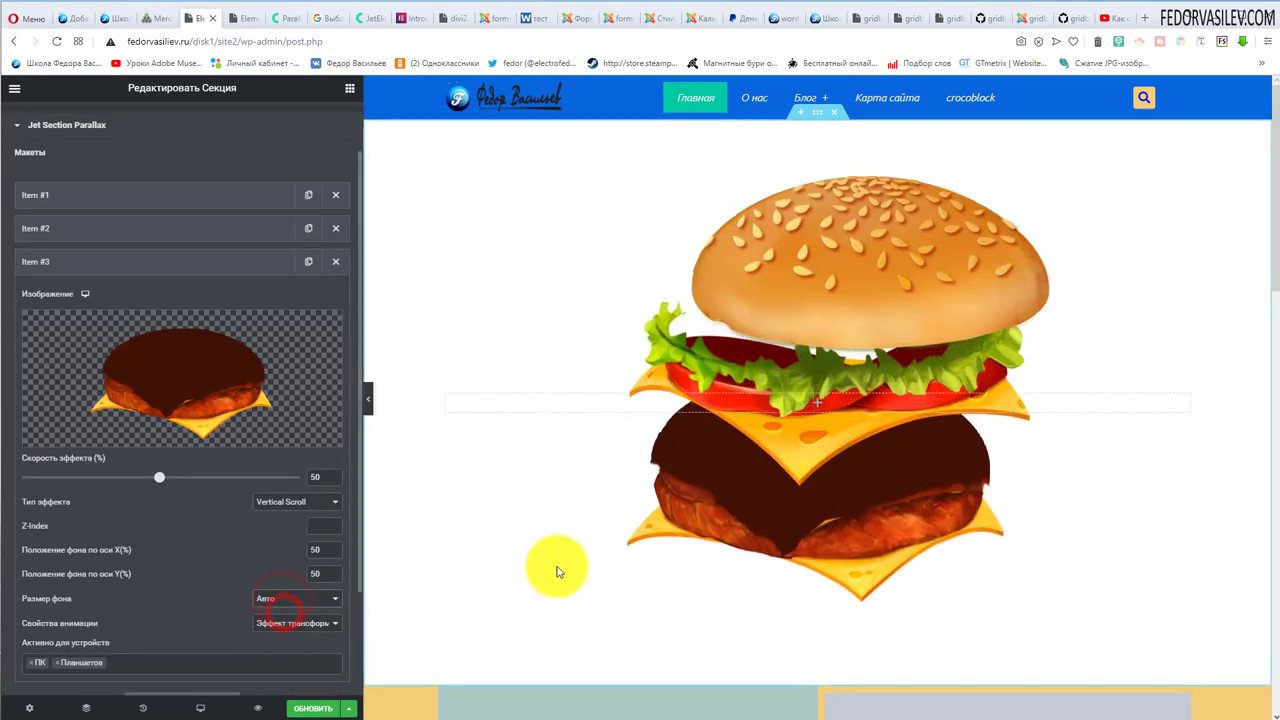
pyautogui.click(270, 499)
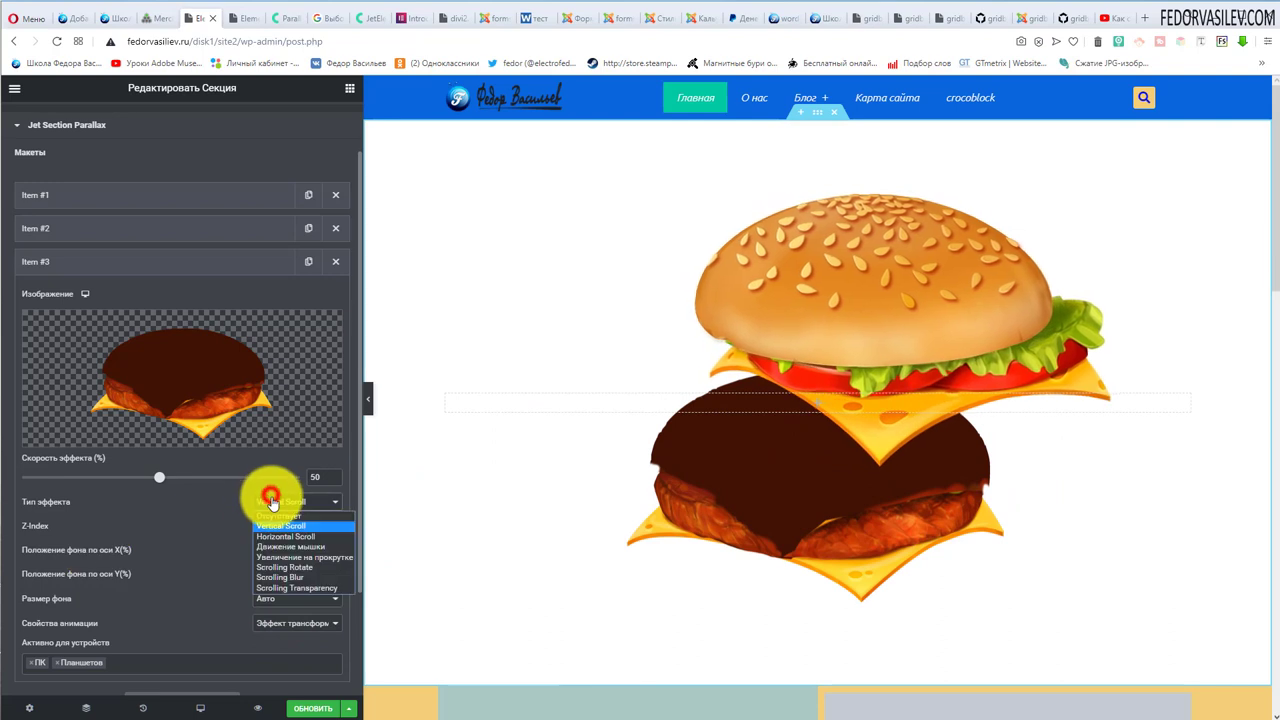
pyautogui.click(287, 547)
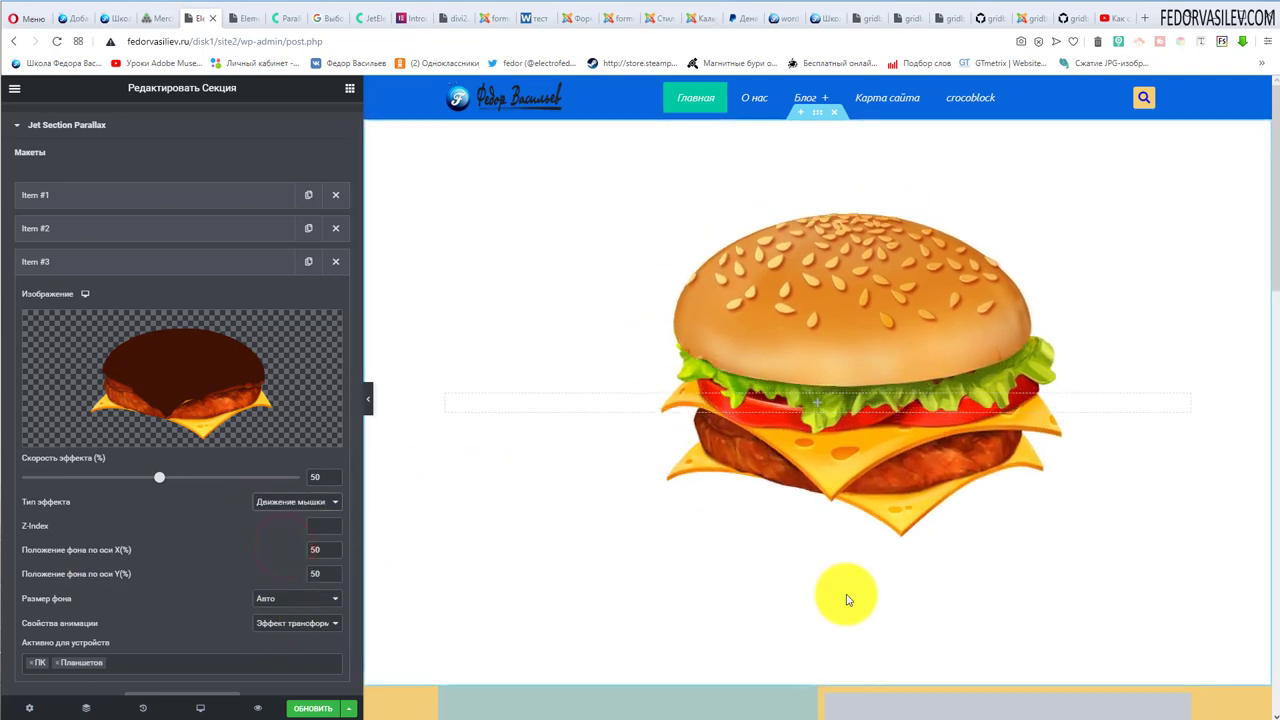
pyautogui.moveTo(153, 483); pyautogui.dragTo(60, 478)
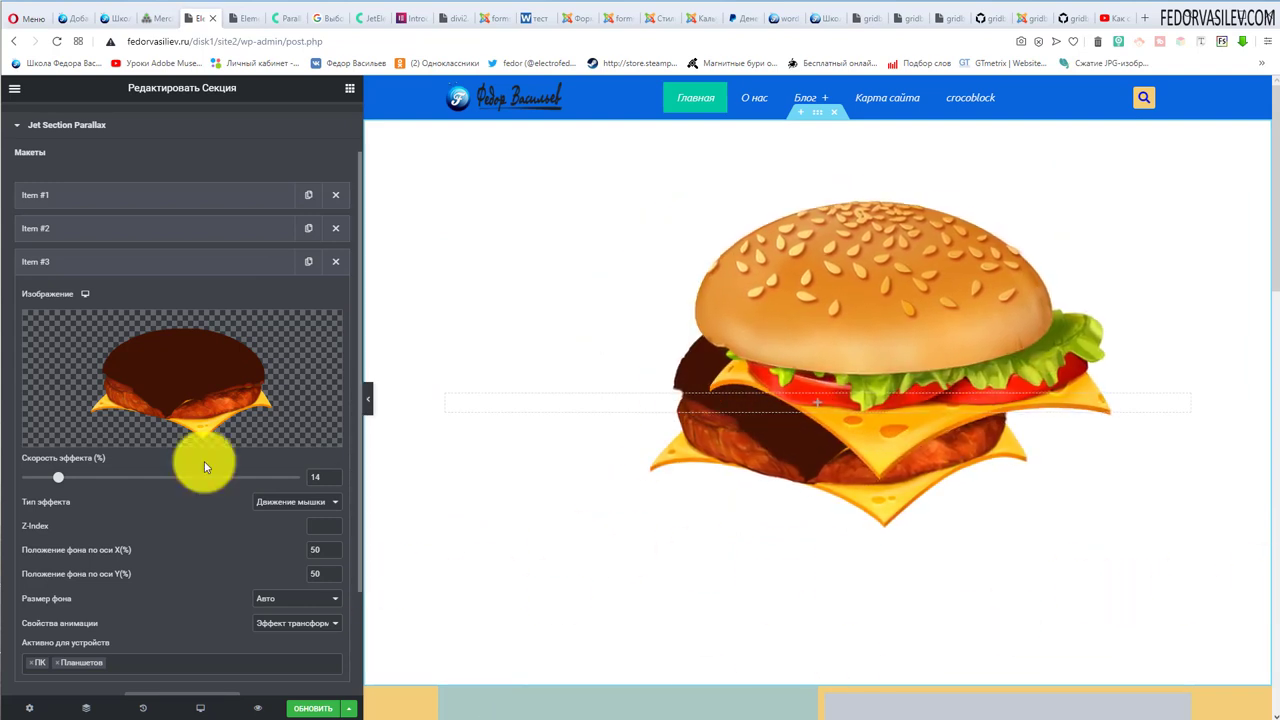
pyautogui.click(80, 262)
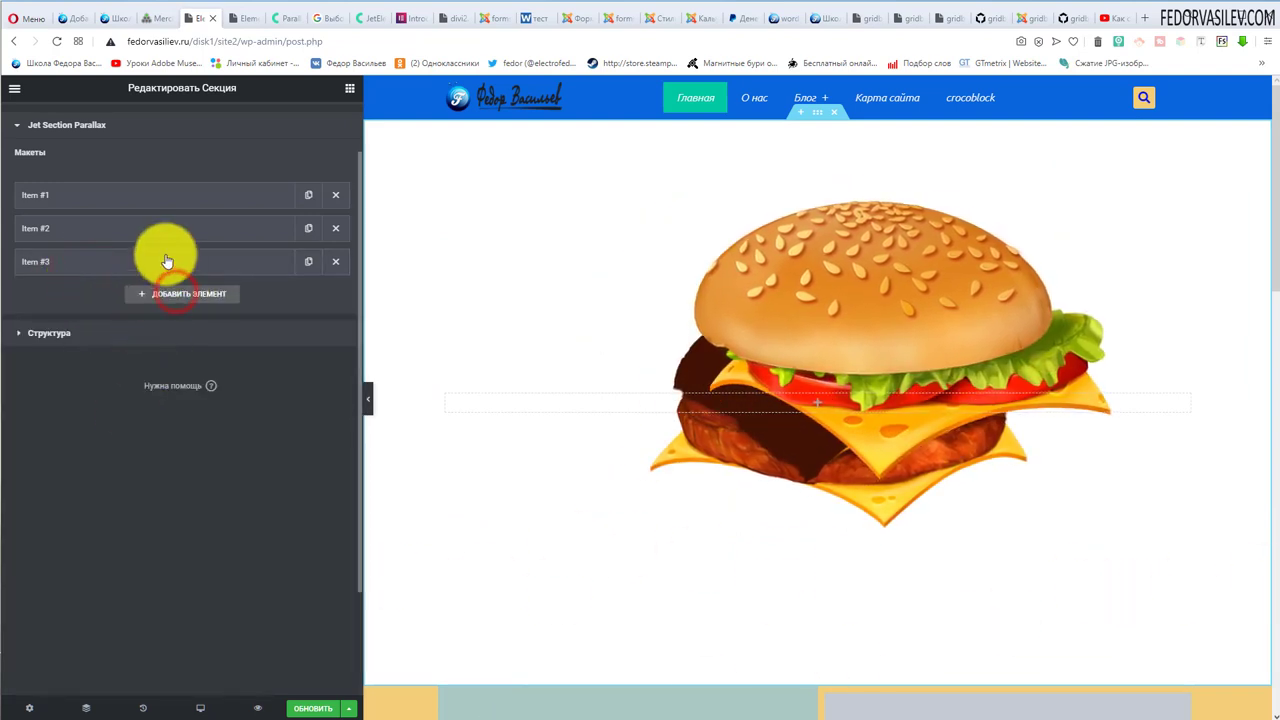
# Save the page with a fourth parallax layer added, and insert the bottom bun image 4.png from the media library into Item #4.
pyautogui.click(297, 711)
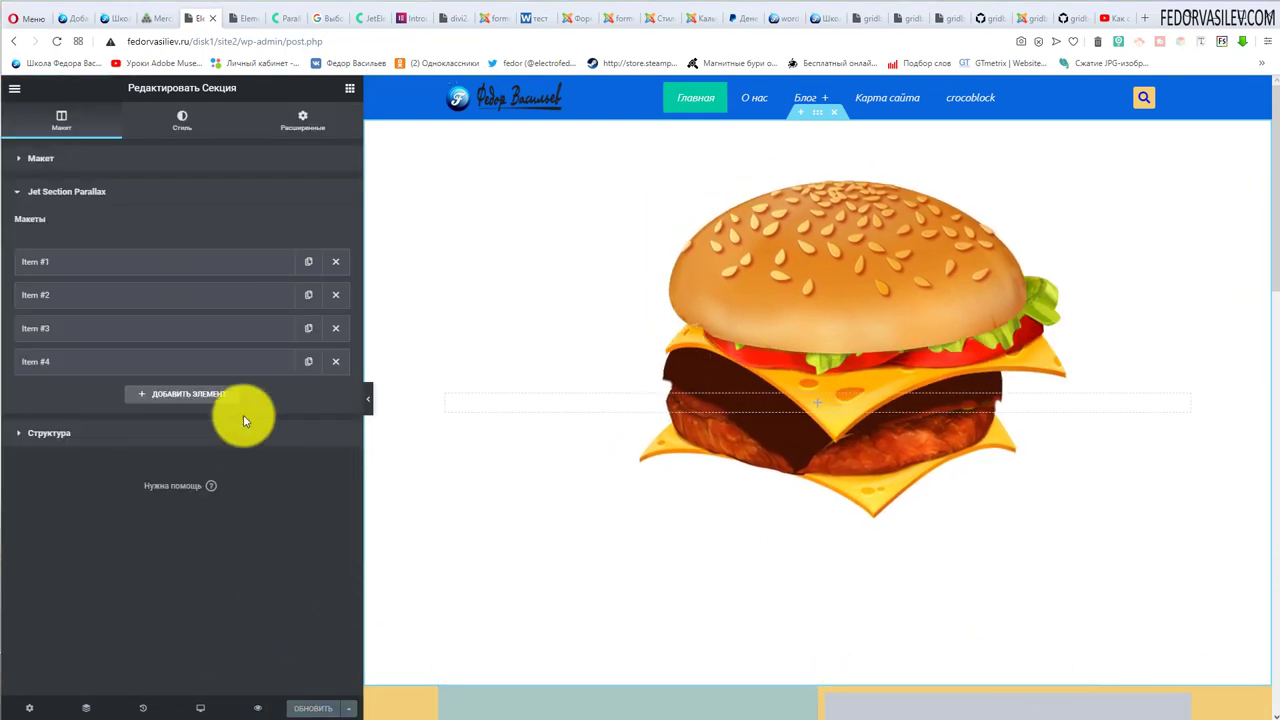
pyautogui.click(234, 358)
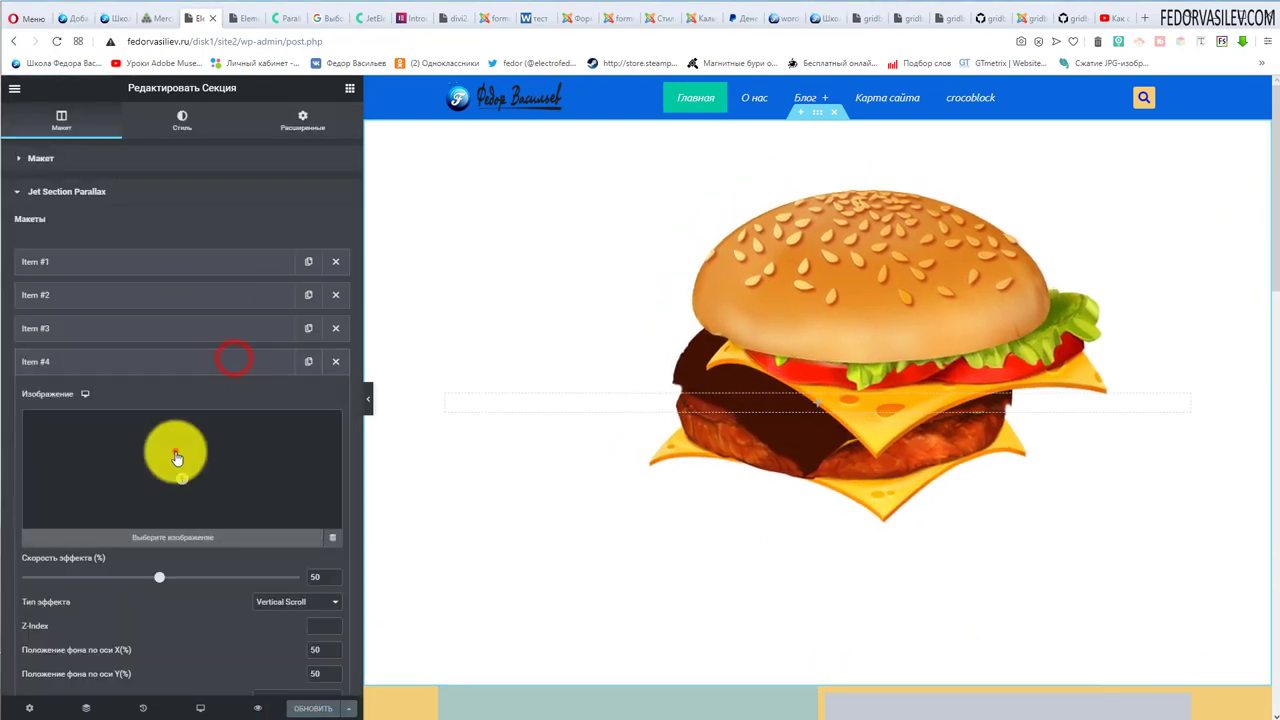
pyautogui.click(175, 452)
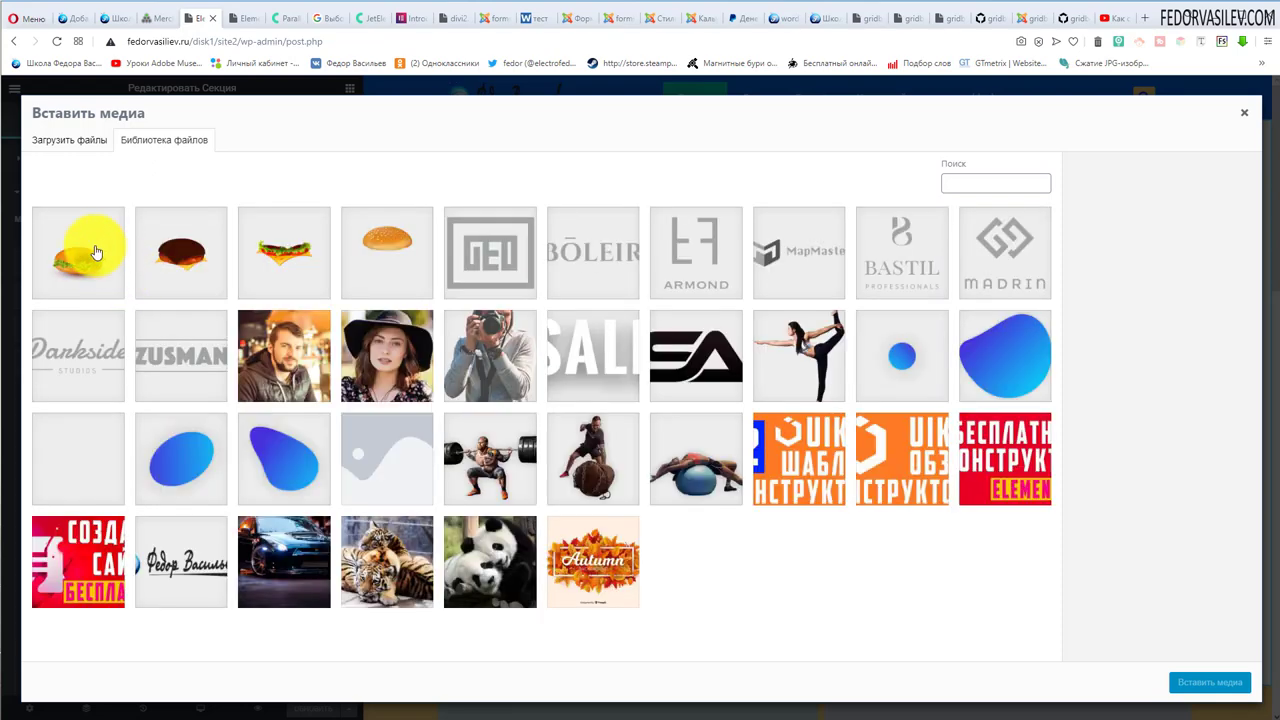
pyautogui.click(95, 252)
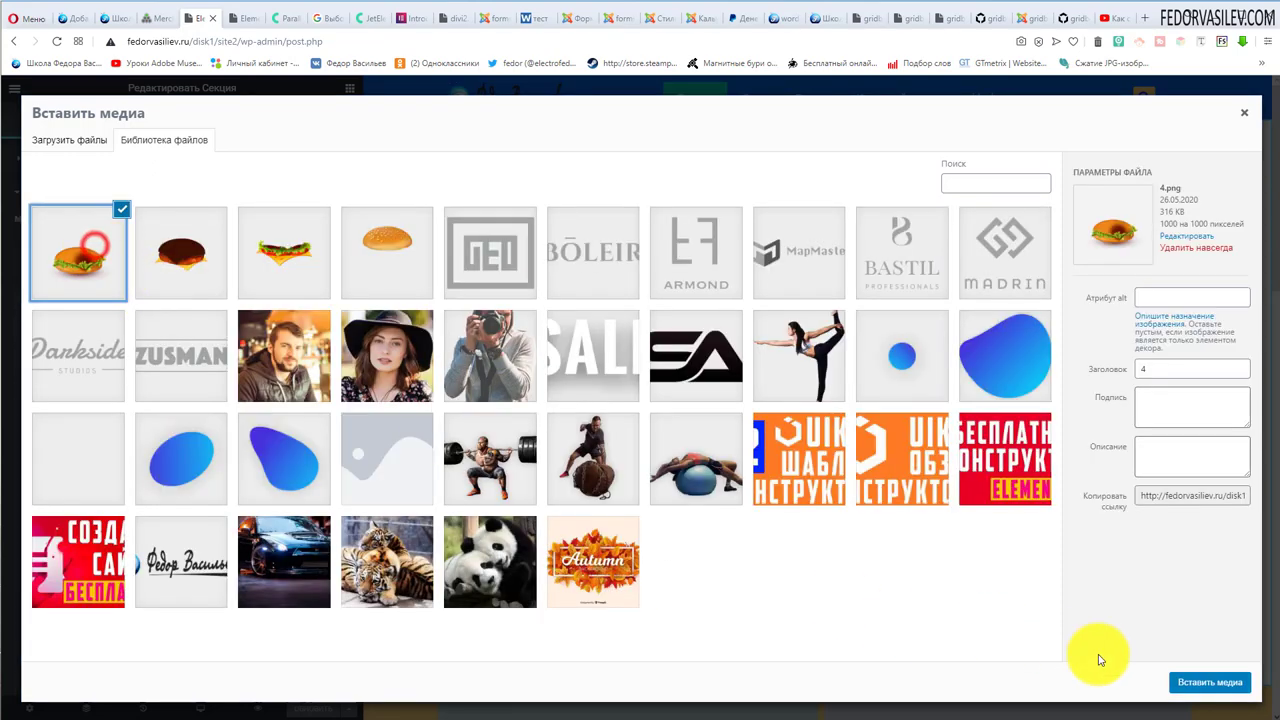
pyautogui.click(1210, 682)
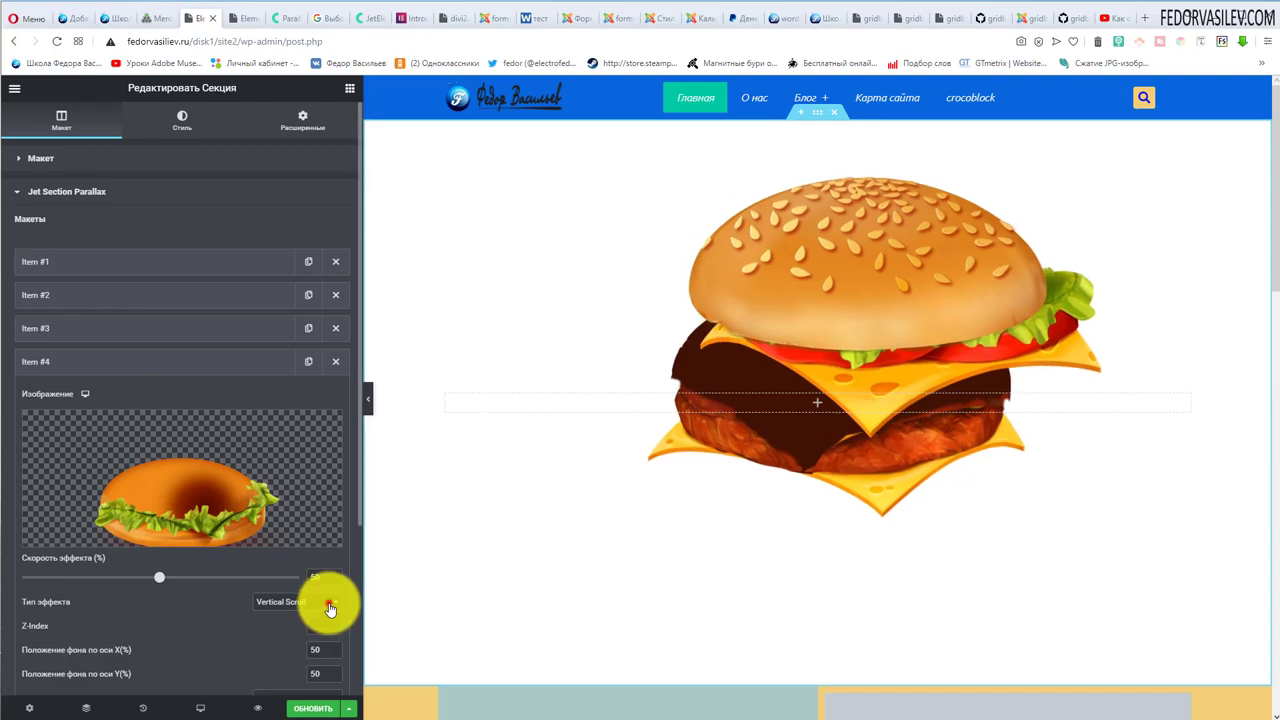
# Set the bottom bun layer's effect type to Движение мышки, effect speed to 22% and vertical background position to 10%.
pyautogui.click(327, 603)
pyautogui.click(320, 645)
pyautogui.scroll(-2, 275, 557)
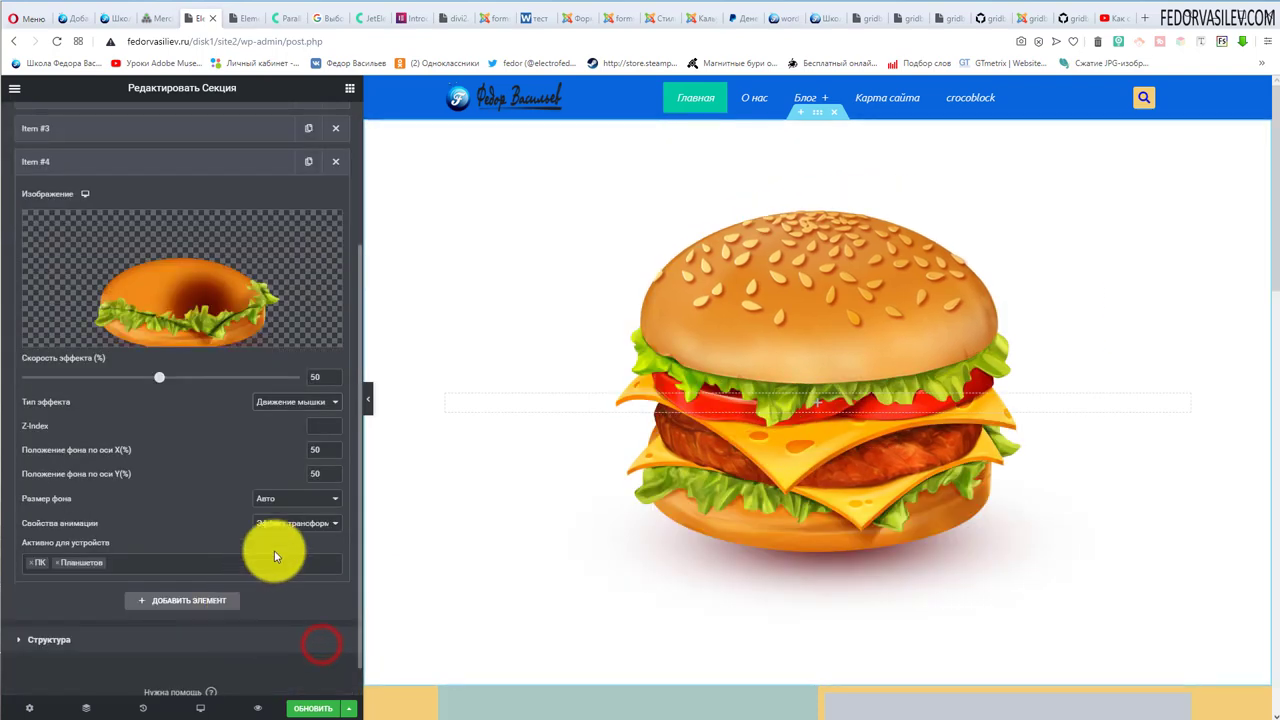
pyautogui.click(290, 512)
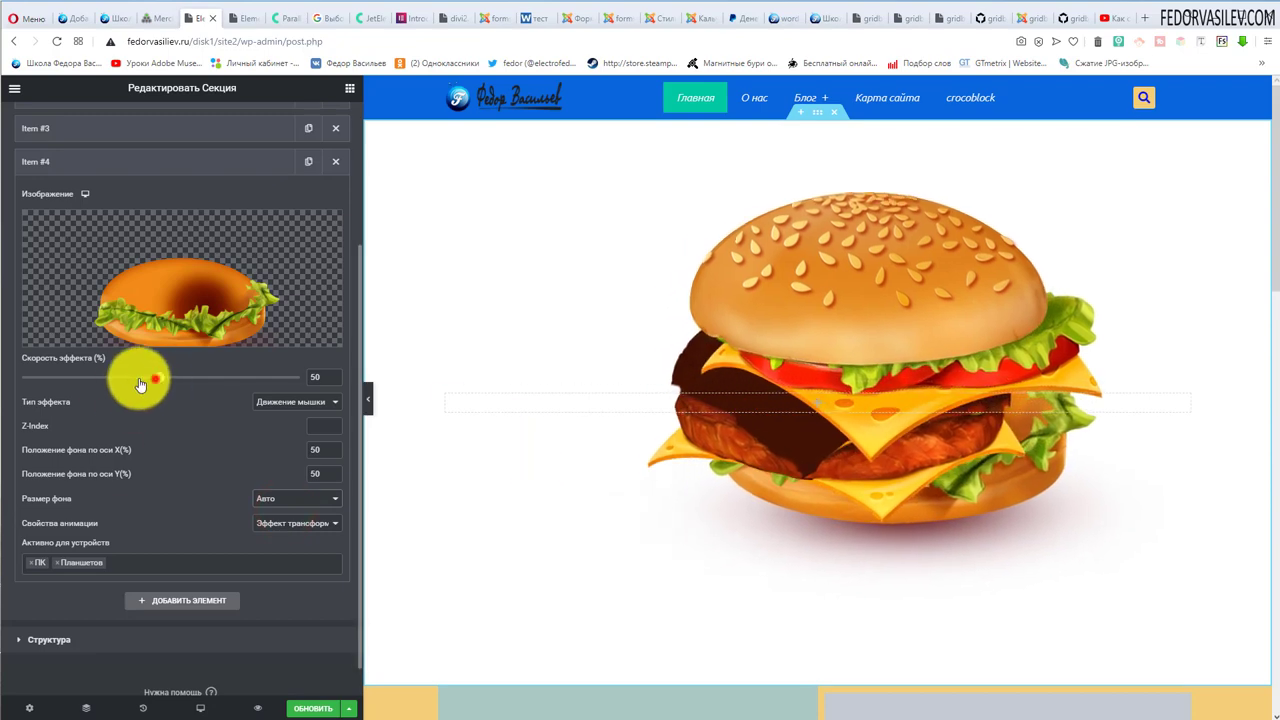
pyautogui.moveTo(140, 383); pyautogui.dragTo(81, 378)
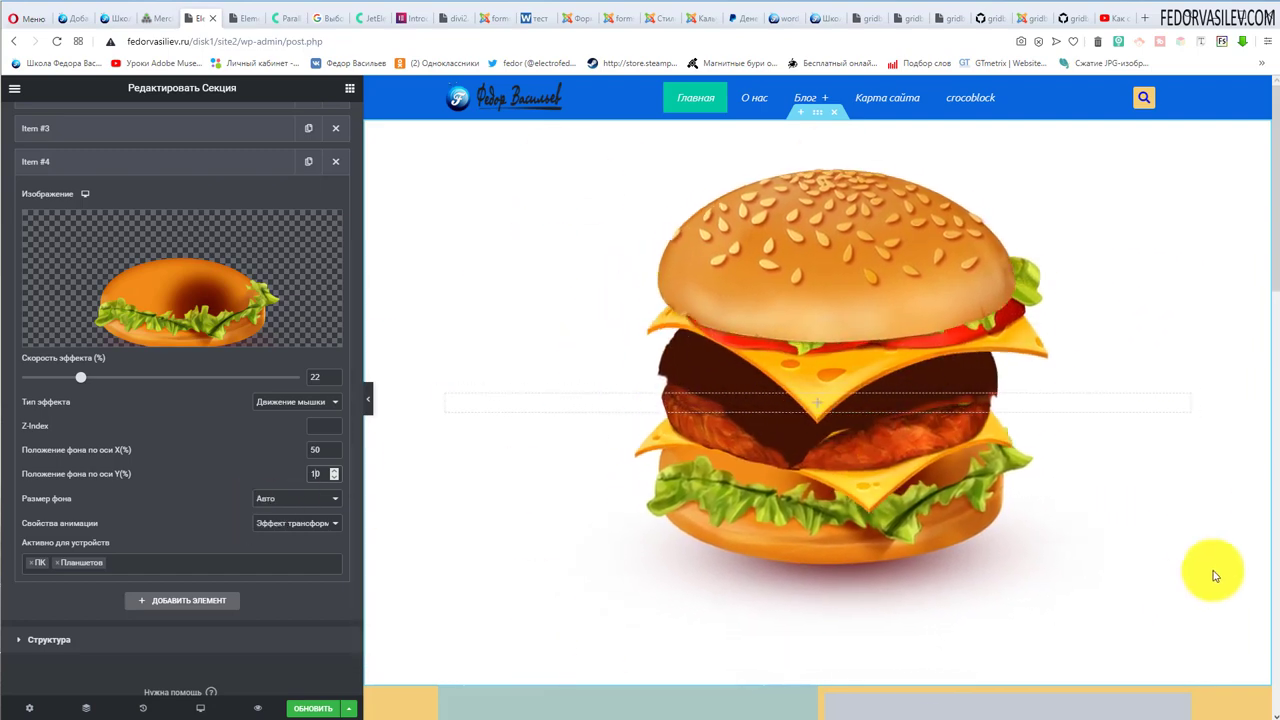
# Save the page and reload its preview in the other browser tab to check the finished burger parallax.
pyautogui.click(313, 708)
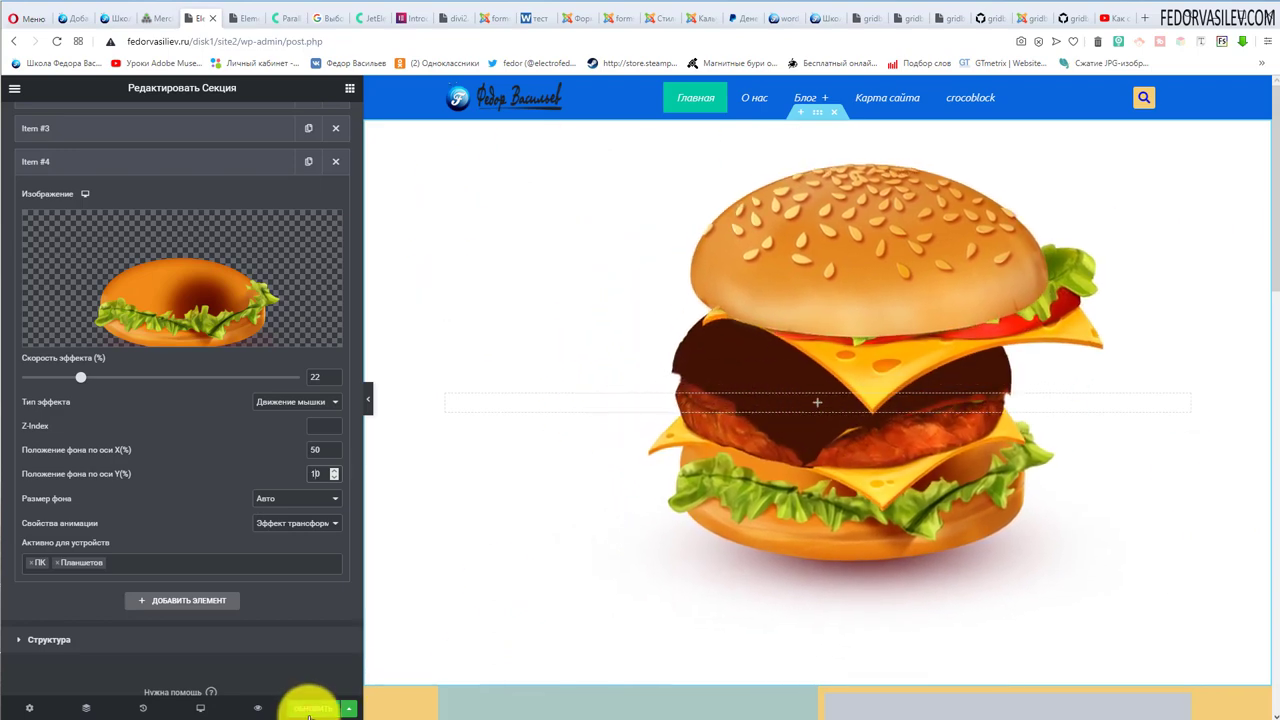
pyautogui.click(243, 19)
pyautogui.click(56, 42)
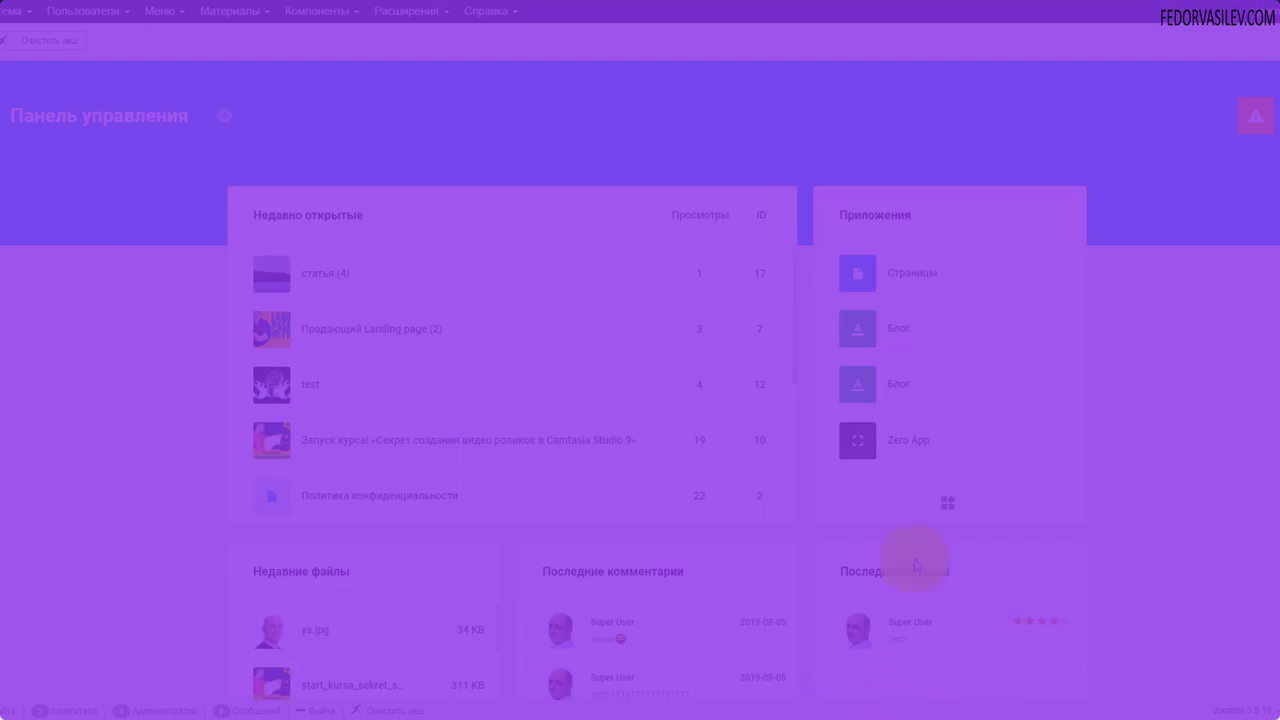
pyautogui.click(1267, 120)
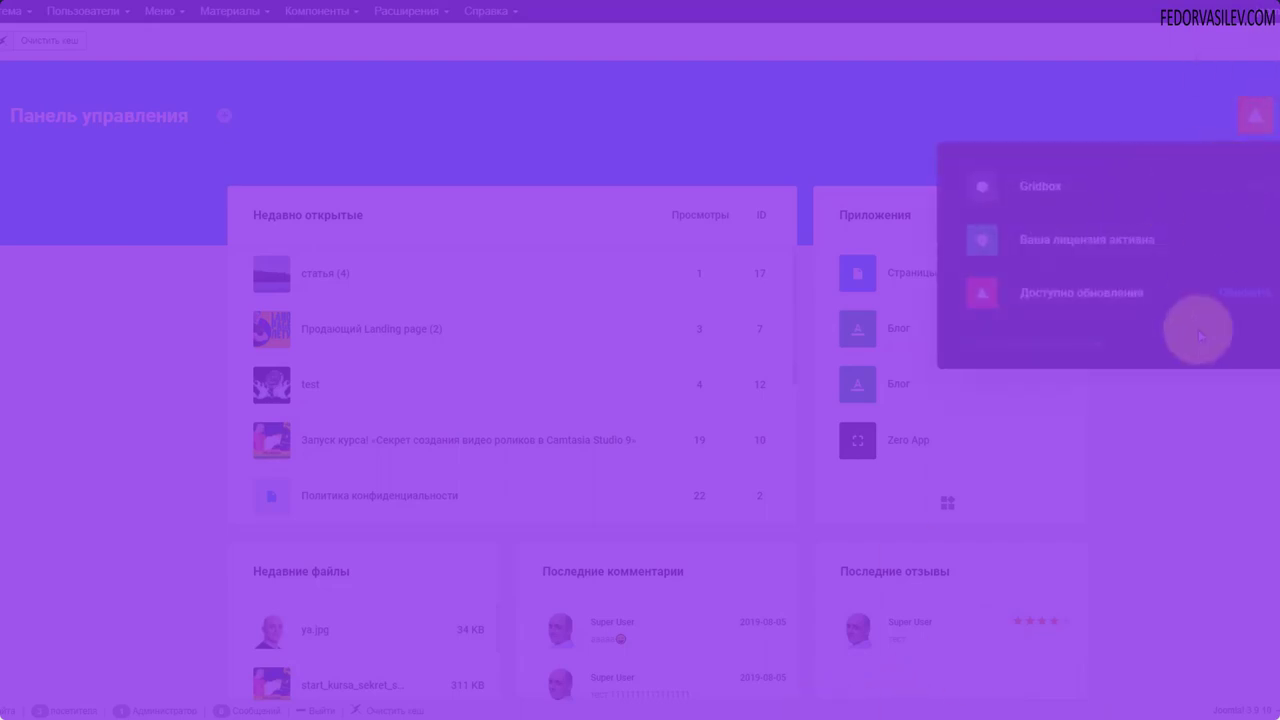
pyautogui.click(1030, 233)
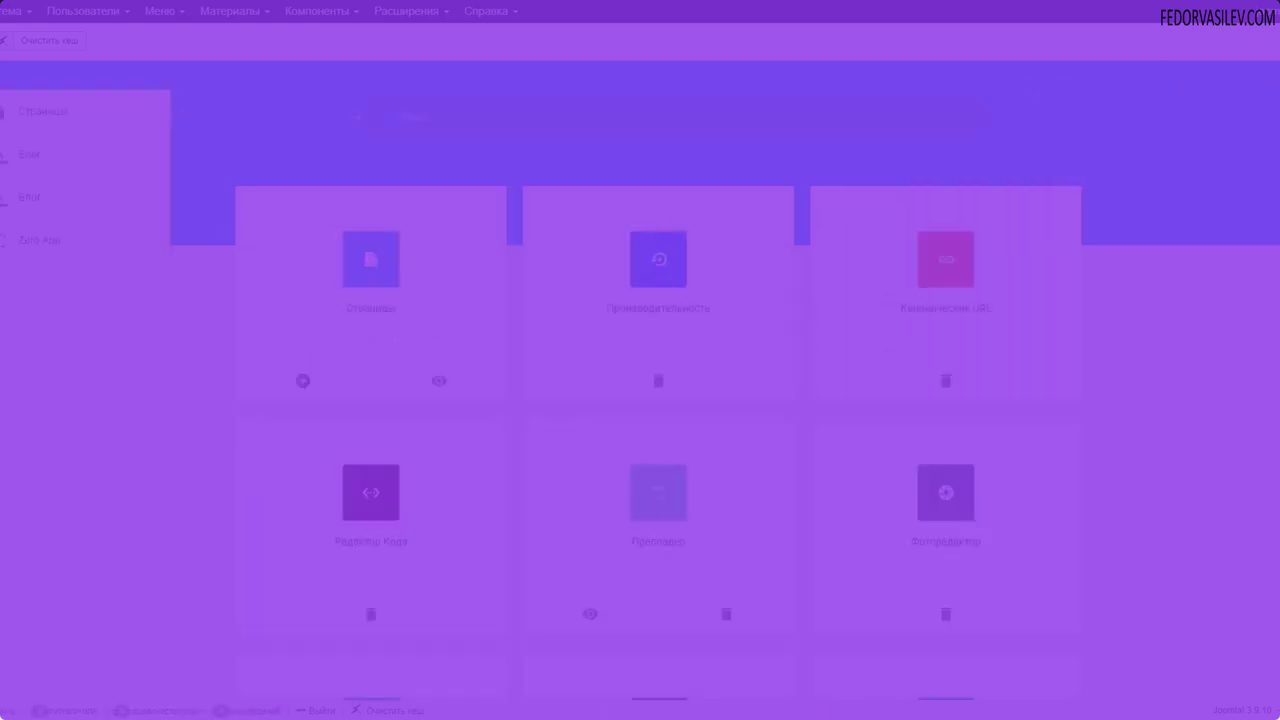
pyautogui.click(20, 258)
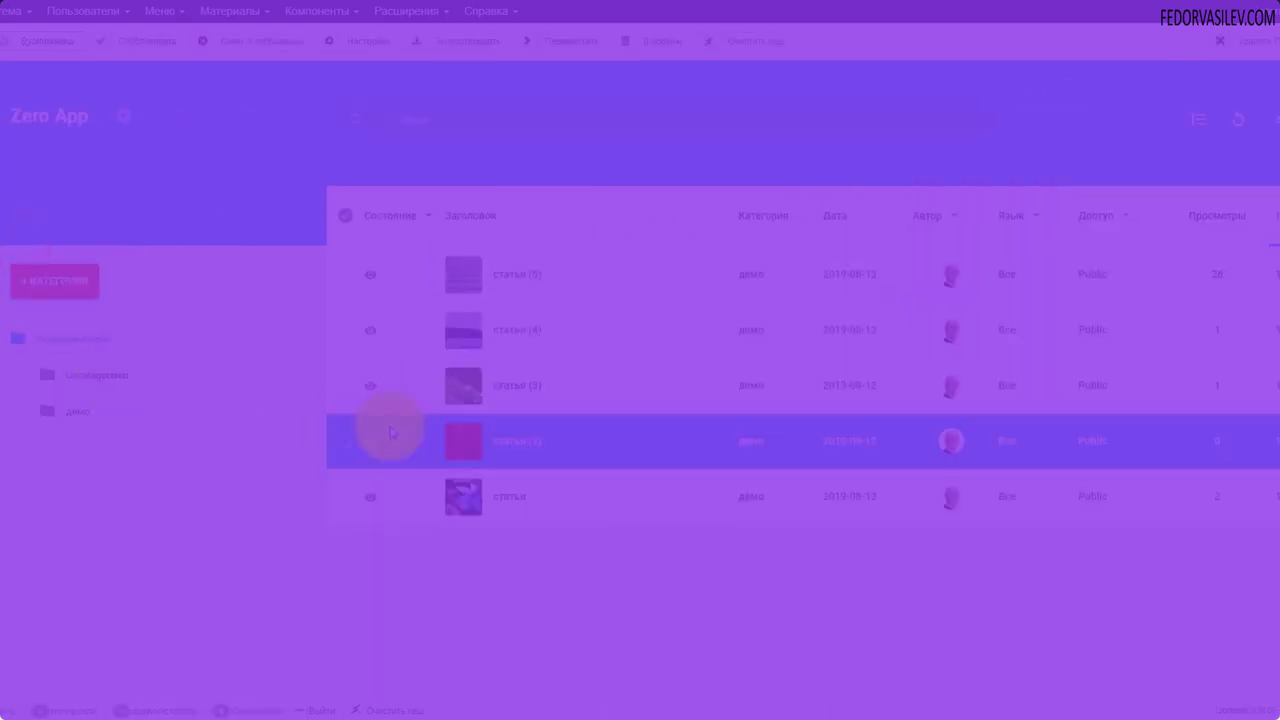
pyautogui.click(128, 124)
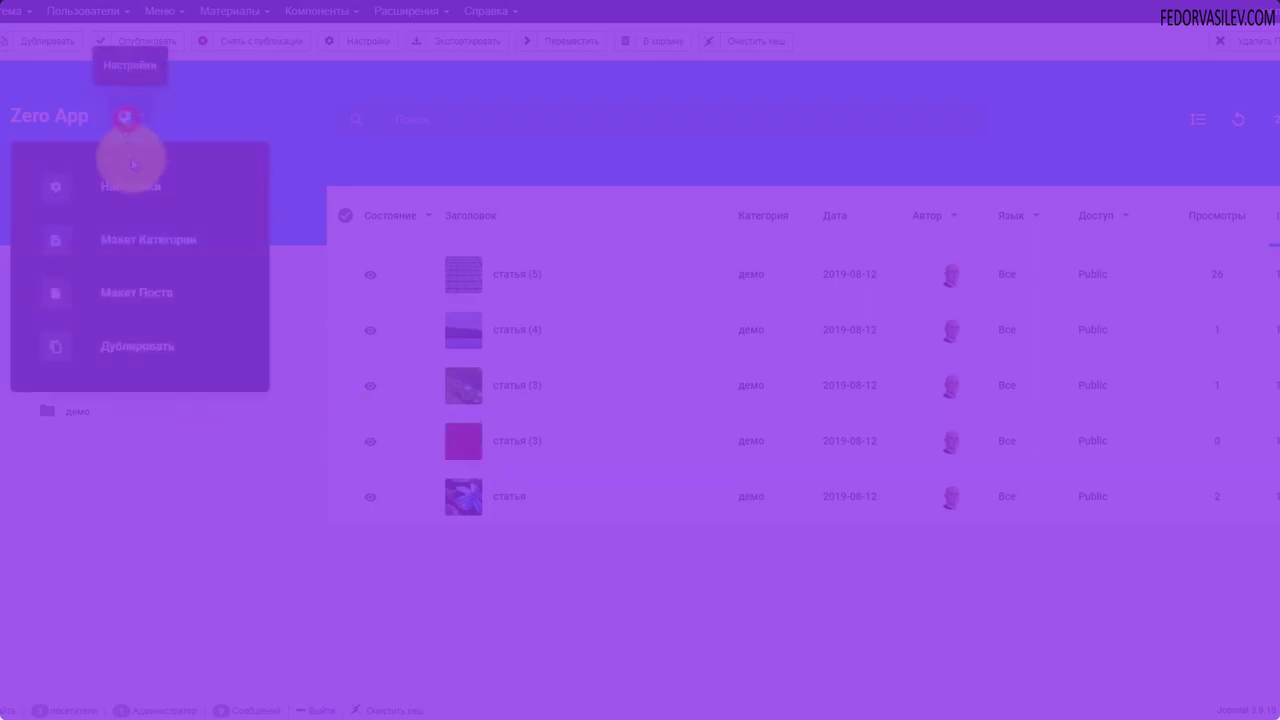